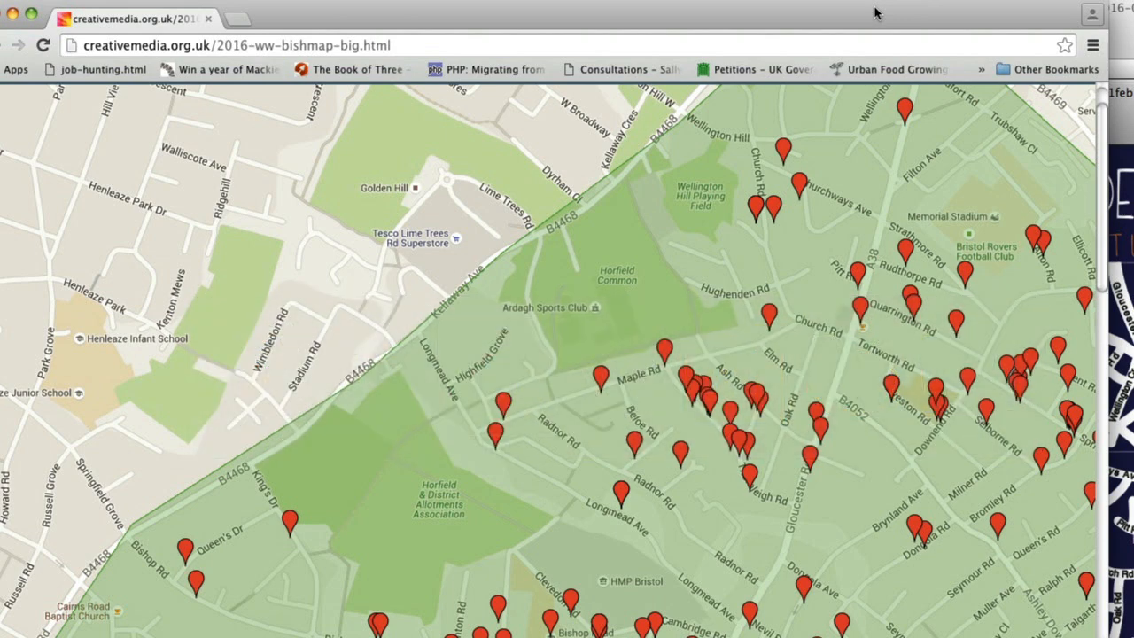
Examine the window display markers and streets around Bromley Rd and Dongola Rd on the online map at several zoom levels
{"action": "scroll", "coordinate": [951, 281], "scroll_direction": "down", "scroll_amount": 2}
{"action": "scroll", "coordinate": [952, 281], "scroll_direction": "down", "scroll_amount": 3}
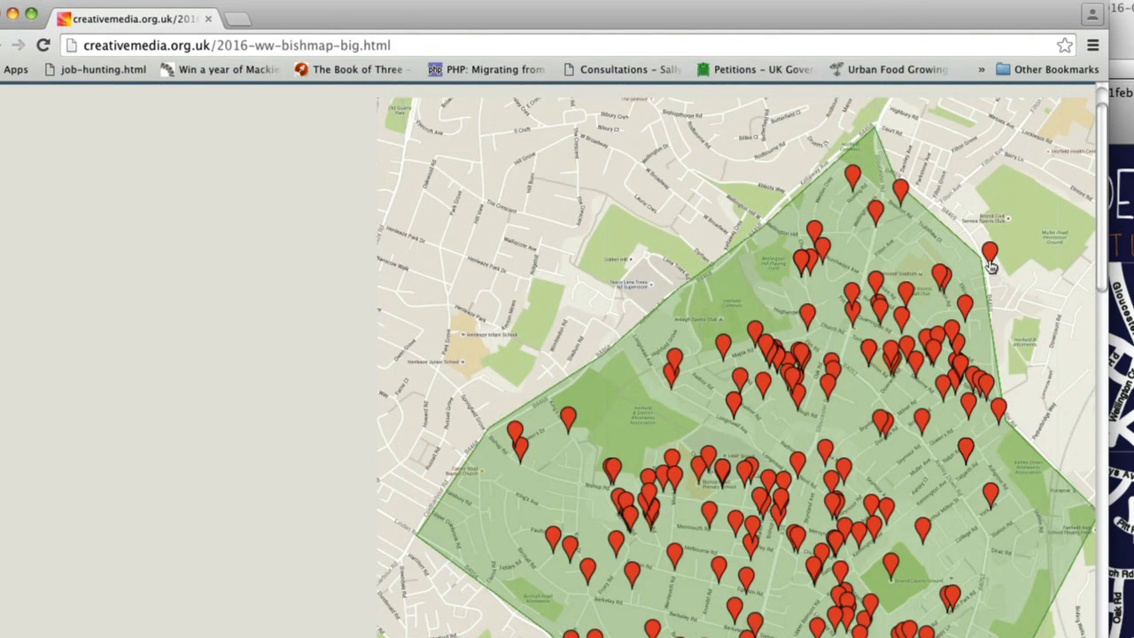
{"action": "scroll", "coordinate": [959, 345], "scroll_direction": "up", "scroll_amount": 5}
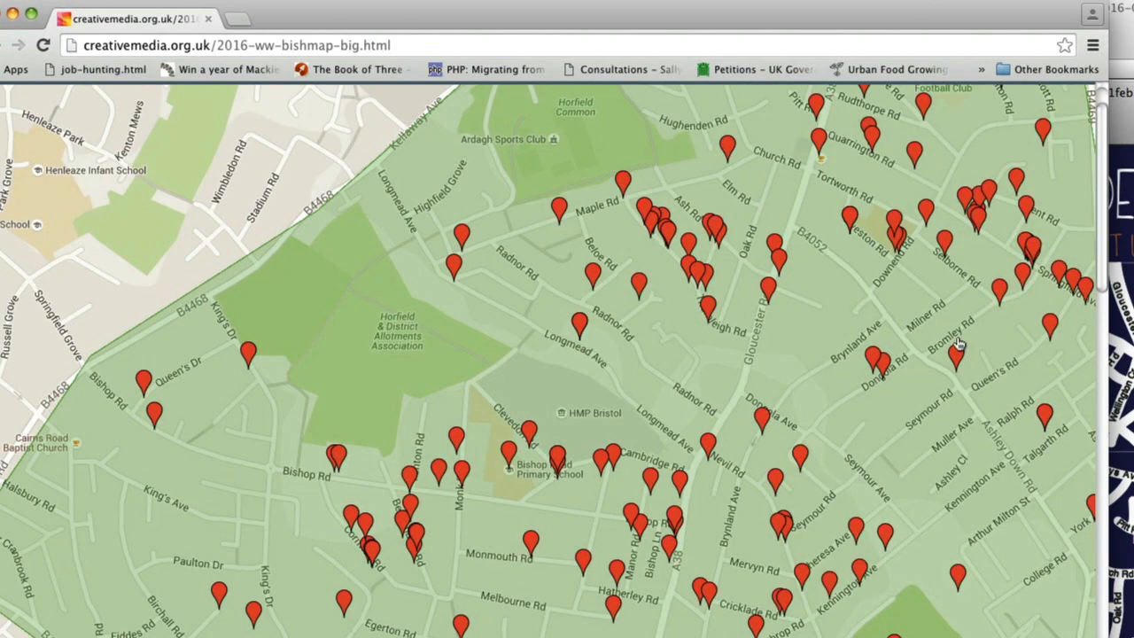
{"action": "scroll", "coordinate": [958, 346], "scroll_direction": "up", "scroll_amount": 4}
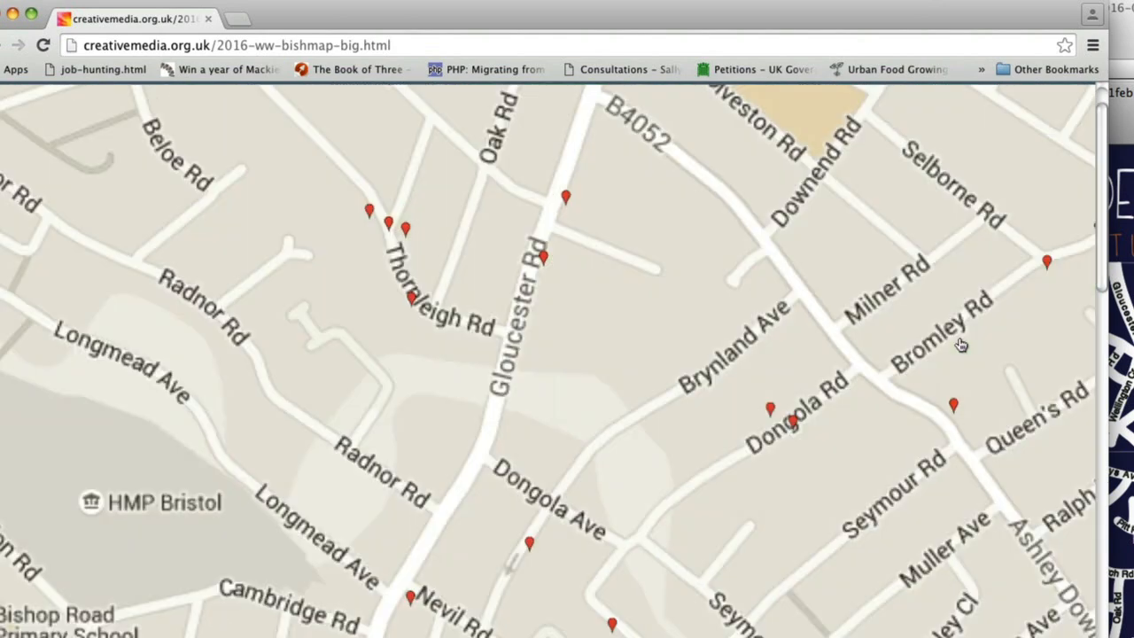
{"action": "scroll", "coordinate": [753, 410], "scroll_direction": "down", "scroll_amount": 3}
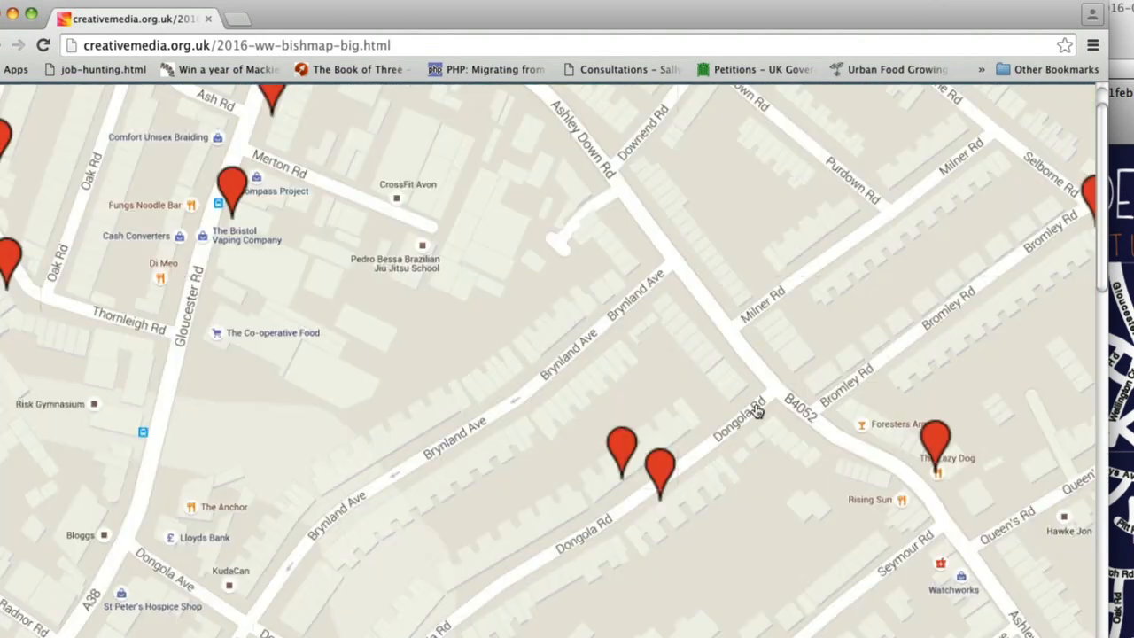
{"action": "left_click_drag", "start_coordinate": [909, 225], "coordinate": [866, 166]}
{"action": "left_click_drag", "start_coordinate": [797, 416], "coordinate": [965, 288]}
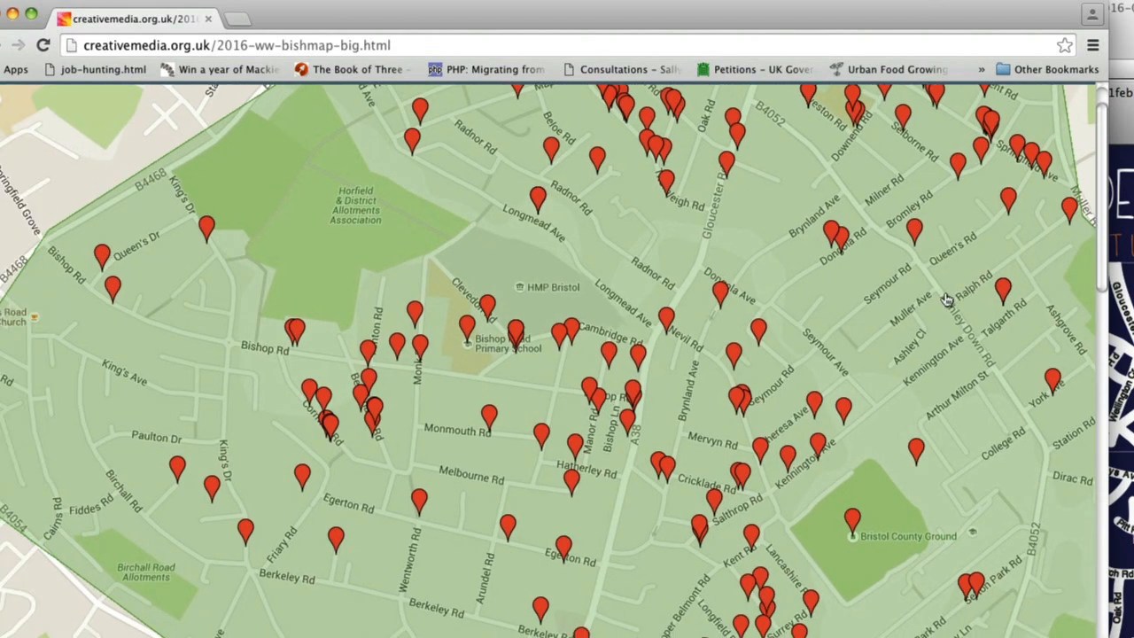
{"action": "scroll", "coordinate": [944, 293], "scroll_direction": "up", "scroll_amount": 5}
Inspect the map page's source code for the embedded Google Maps iframe and return to the map page
{"action": "key", "text": "super+alt+u"}
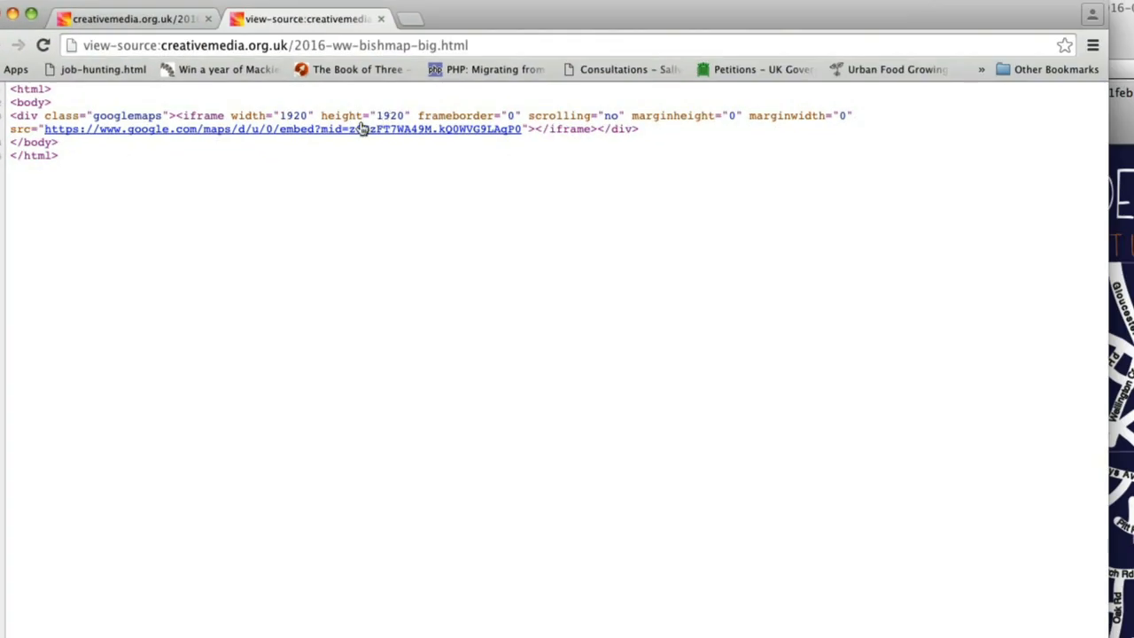
{"action": "left_click", "coordinate": [135, 18]}
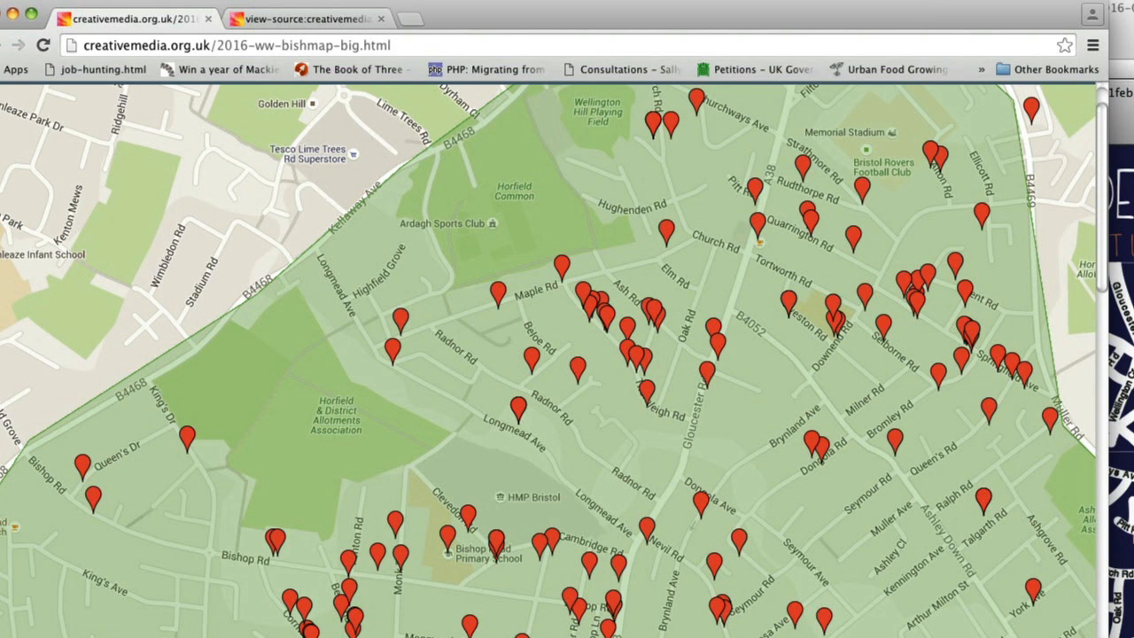
{"action": "left_click_drag", "start_coordinate": [1108, 636], "coordinate": [1133, 636]}
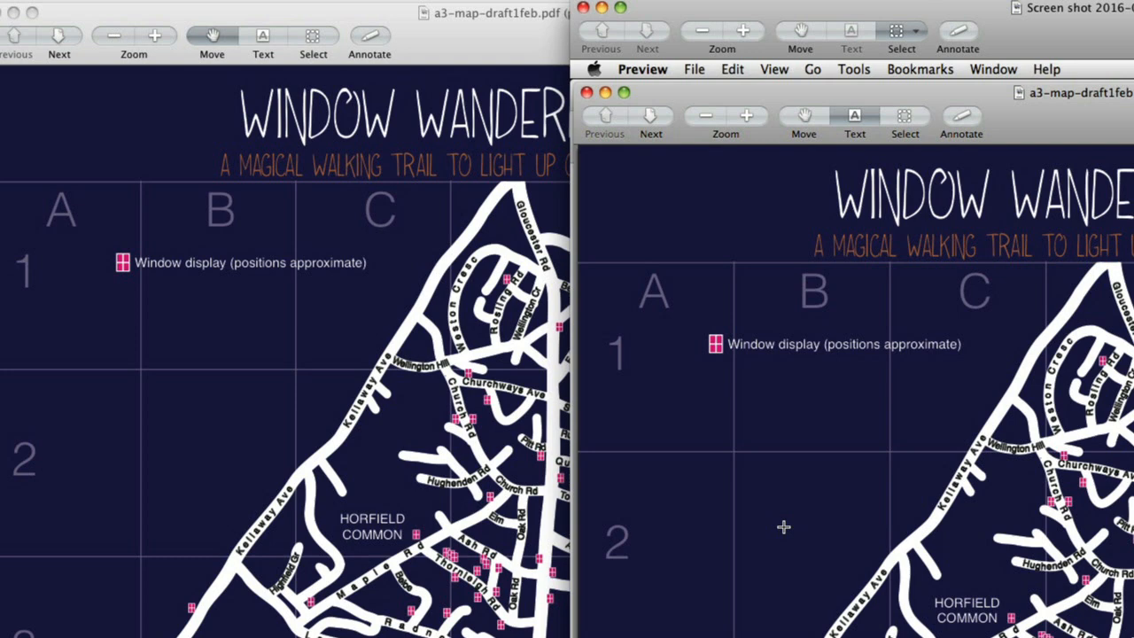
Magnify the map screenshot around Churchways Ave to inspect its pixels, and reset it to actual size
{"action": "scroll", "coordinate": [784, 527], "scroll_direction": "up", "scroll_amount": 10}
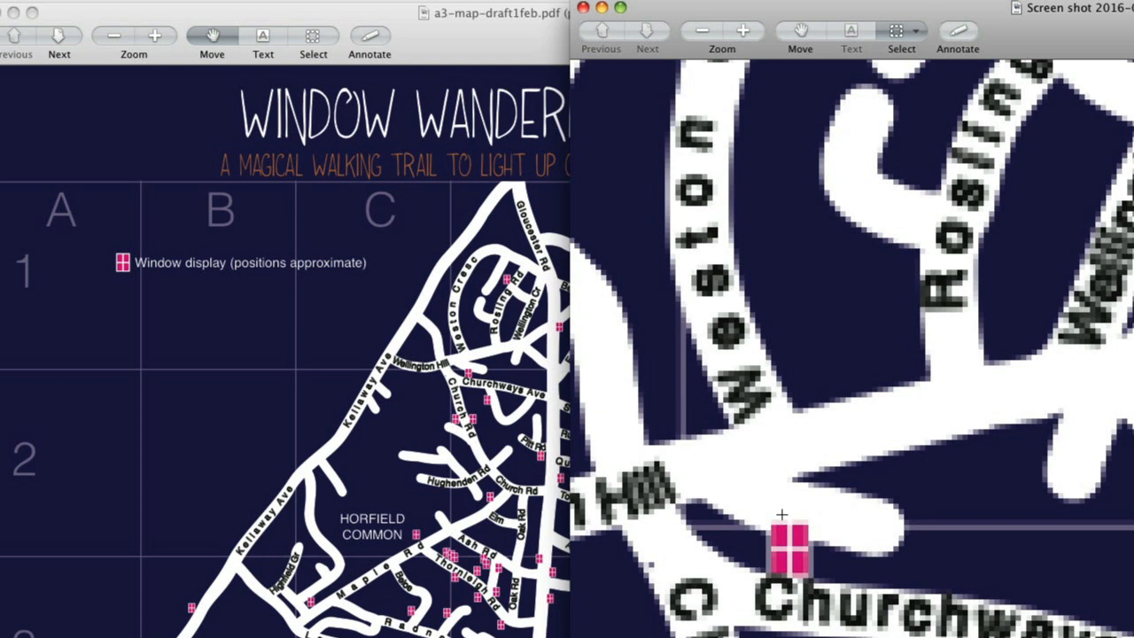
{"action": "scroll", "coordinate": [782, 514], "scroll_direction": "up", "scroll_amount": 10}
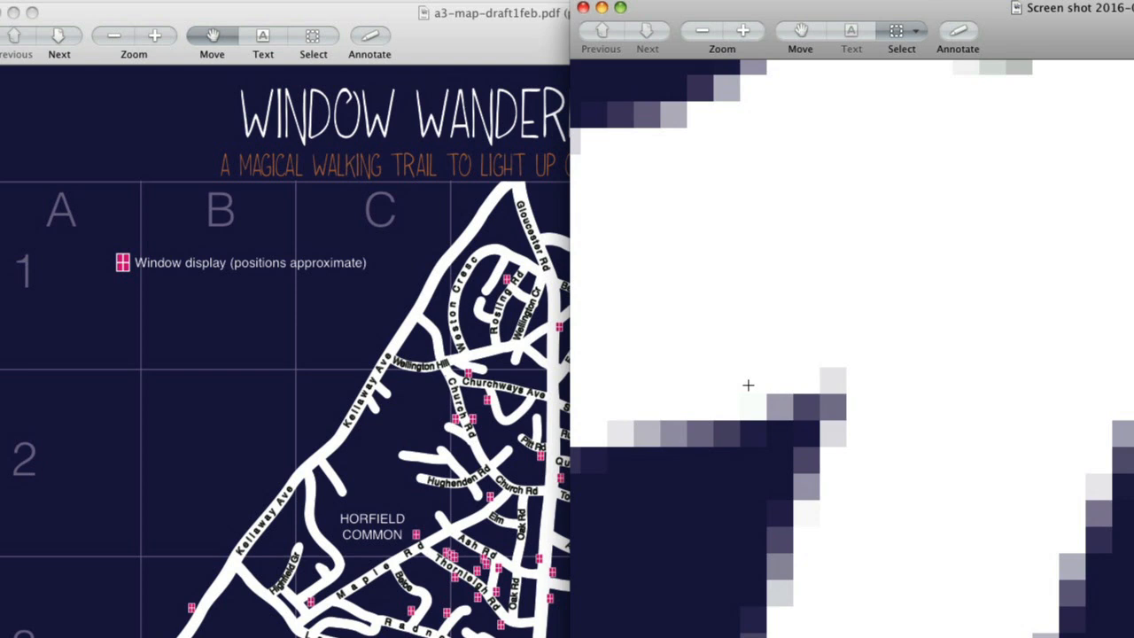
{"action": "key", "text": "super+0"}
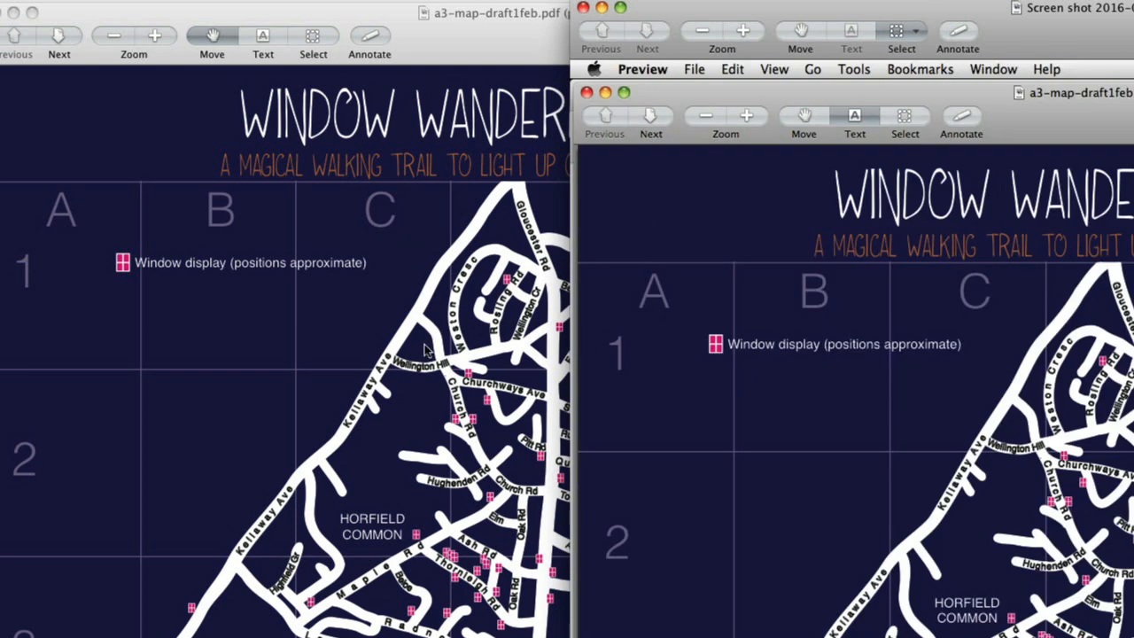
Inspect the street and marker edges in a3-map-draft1feb.pdf around Church Rd and Ash Rd at high magnification, and return to actual size
{"action": "left_click", "coordinate": [387, 456]}
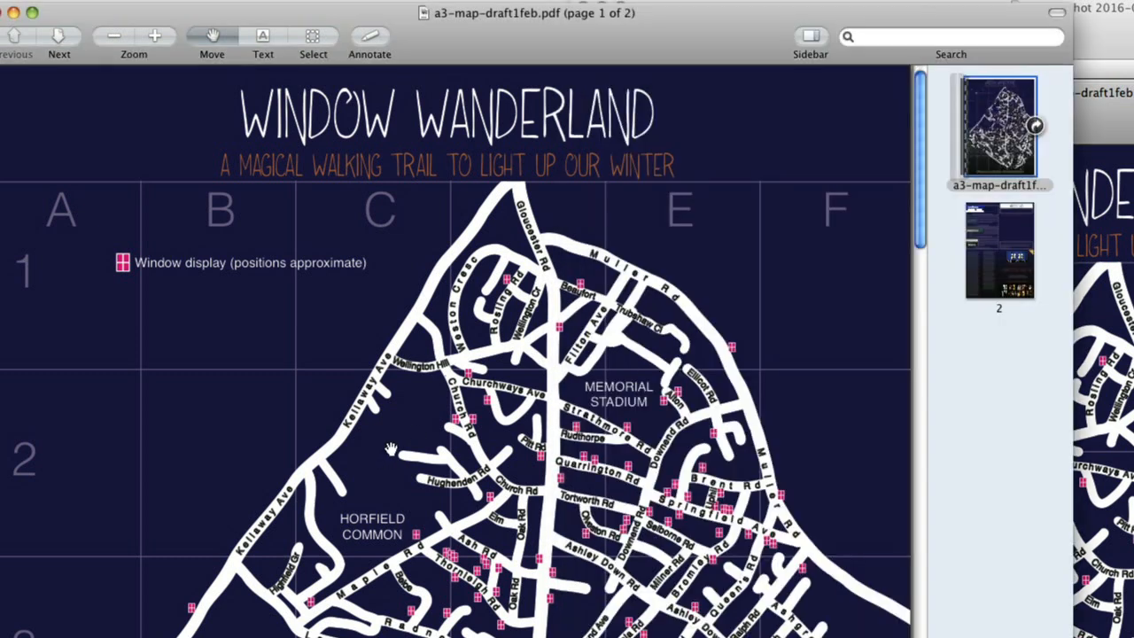
{"action": "scroll", "coordinate": [391, 449], "scroll_direction": "up", "scroll_amount": 10}
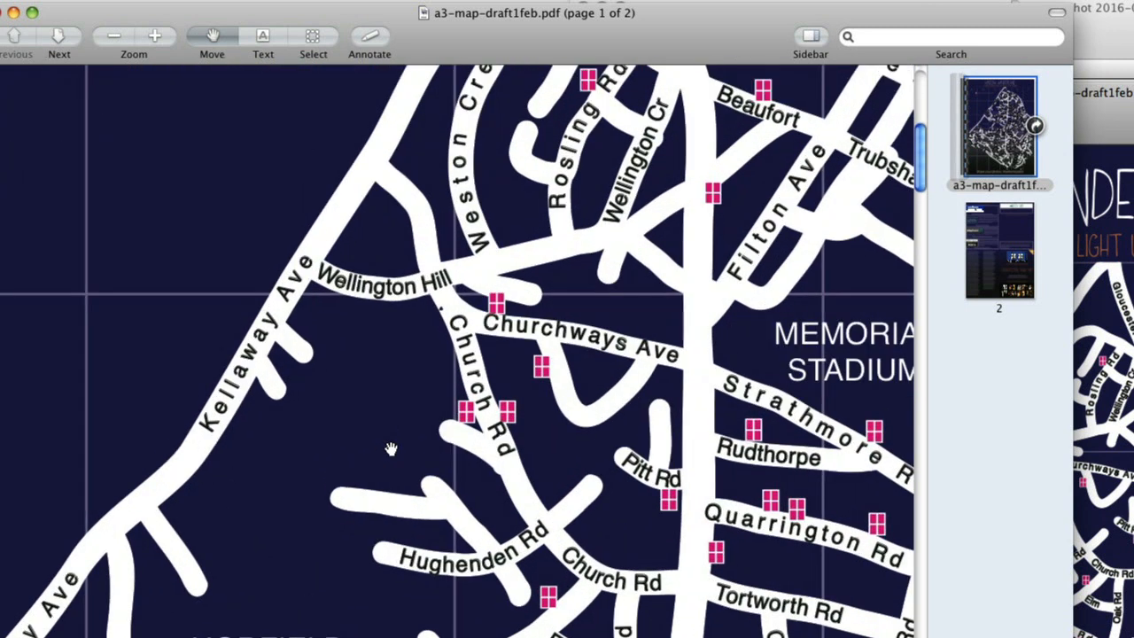
{"action": "scroll", "coordinate": [391, 449], "scroll_direction": "up", "scroll_amount": 10}
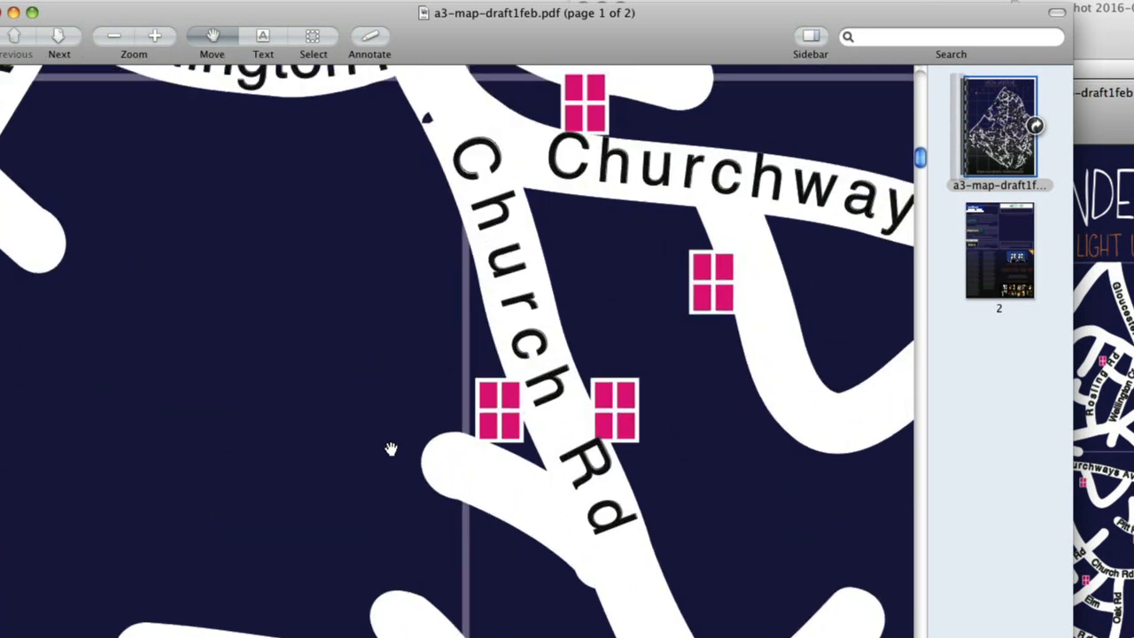
{"action": "scroll", "coordinate": [390, 449], "scroll_direction": "up", "scroll_amount": 8}
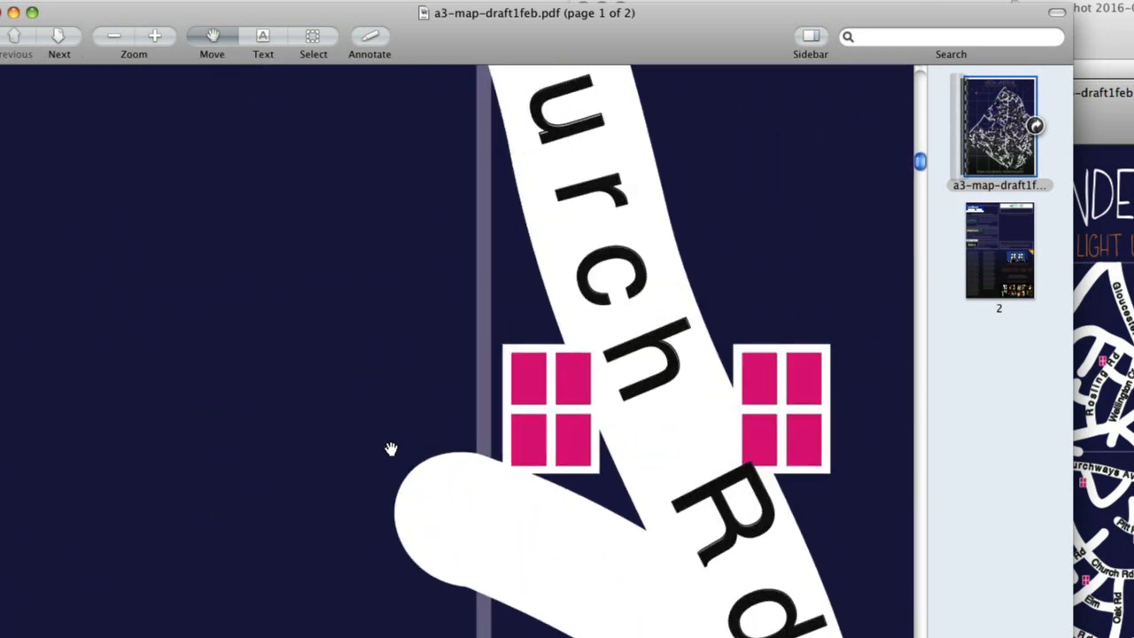
{"action": "scroll", "coordinate": [821, 324], "scroll_direction": "down", "scroll_amount": 7}
{"action": "left_click_drag", "start_coordinate": [822, 327], "coordinate": [398, 385]}
{"action": "scroll", "coordinate": [615, 398], "scroll_direction": "down", "scroll_amount": 15}
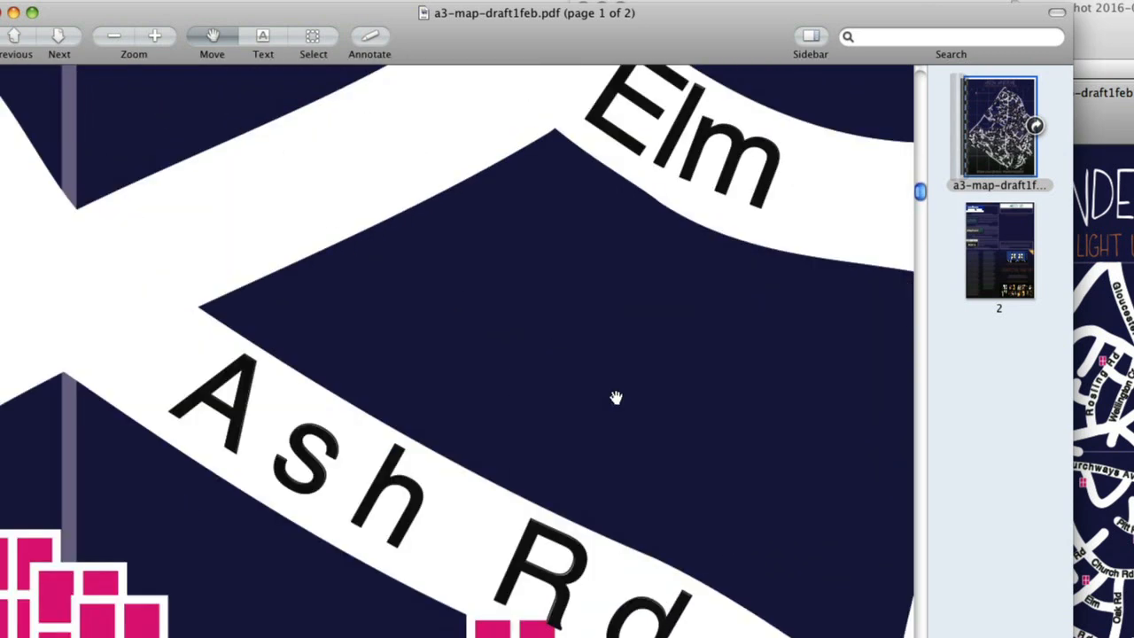
{"action": "scroll", "coordinate": [612, 220], "scroll_direction": "down", "scroll_amount": 8}
{"action": "scroll", "coordinate": [612, 220], "scroll_direction": "left", "scroll_amount": 5}
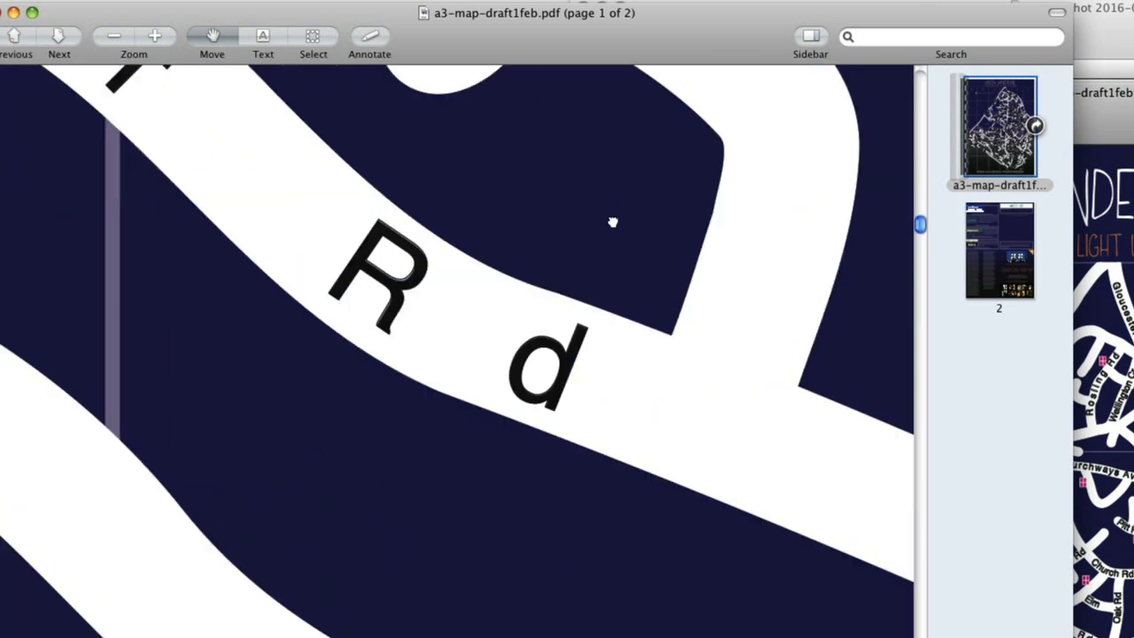
{"action": "left_click_drag", "start_coordinate": [425, 441], "coordinate": [654, 407]}
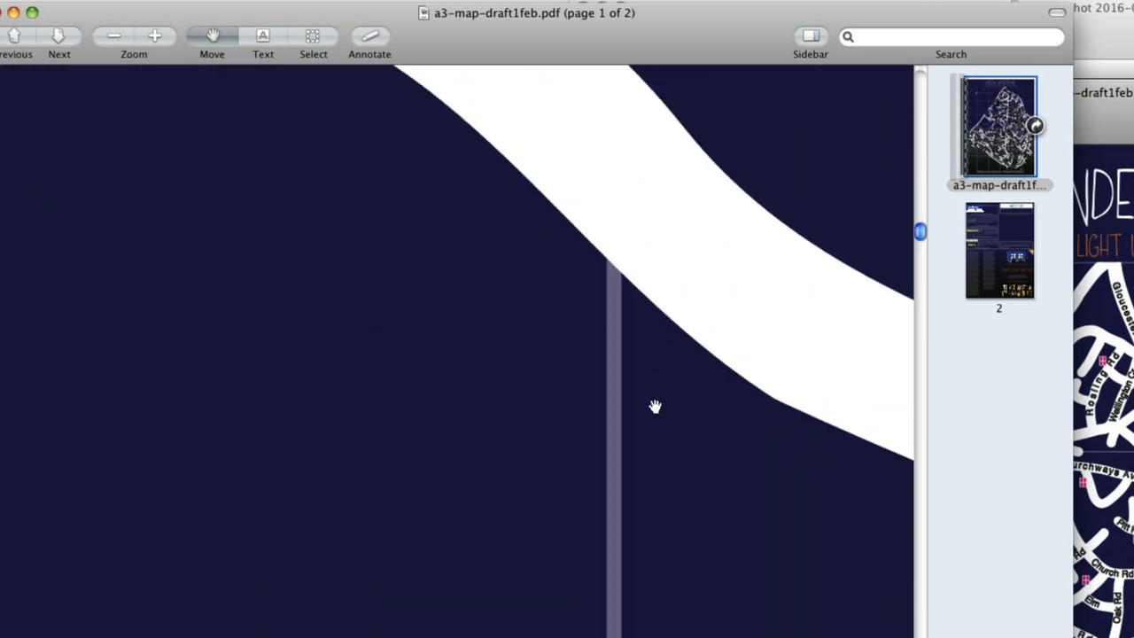
{"action": "key", "text": "super+0"}
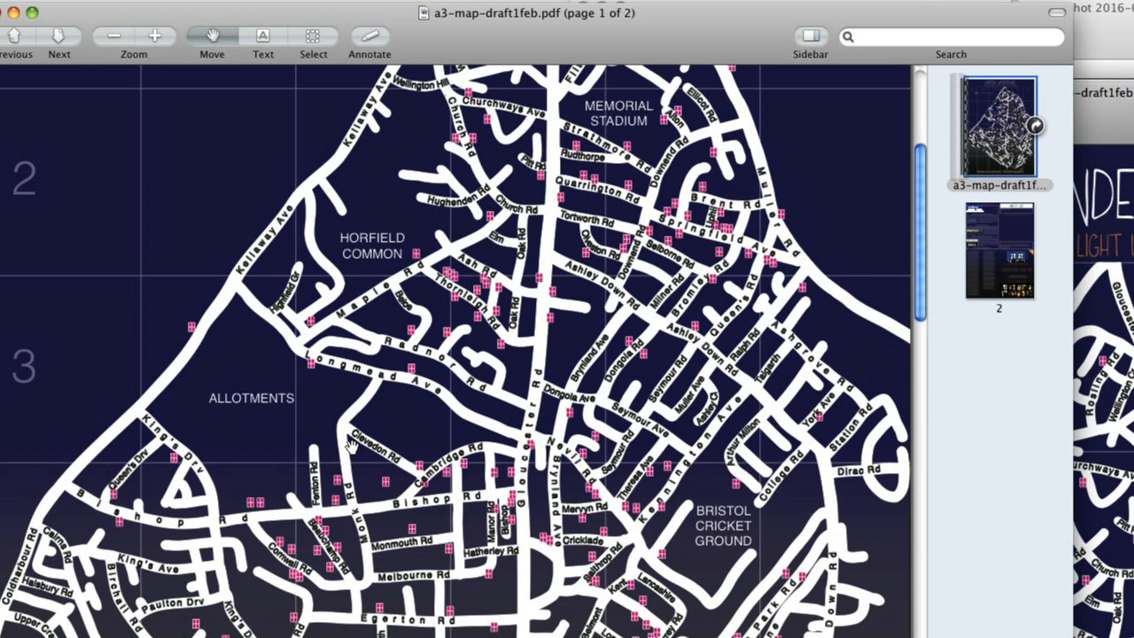
Examine the PDF map's streets around Longmead Ave and Clevedon Rd at higher magnification
{"action": "scroll", "coordinate": [350, 446], "scroll_direction": "up", "scroll_amount": 10}
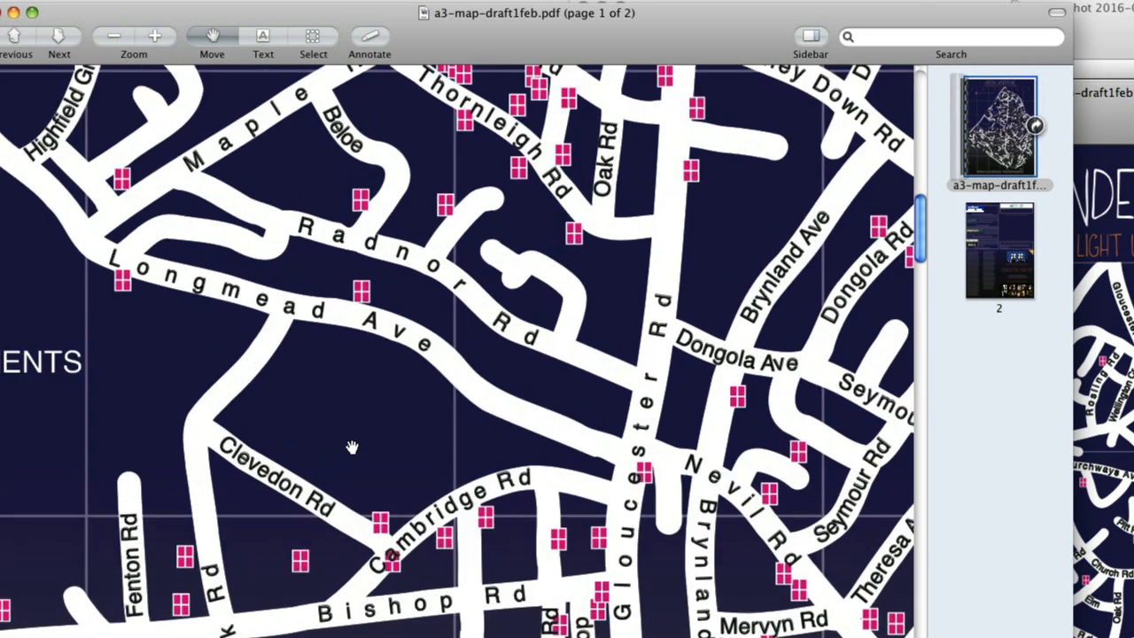
{"action": "scroll", "coordinate": [351, 446], "scroll_direction": "up", "scroll_amount": 10}
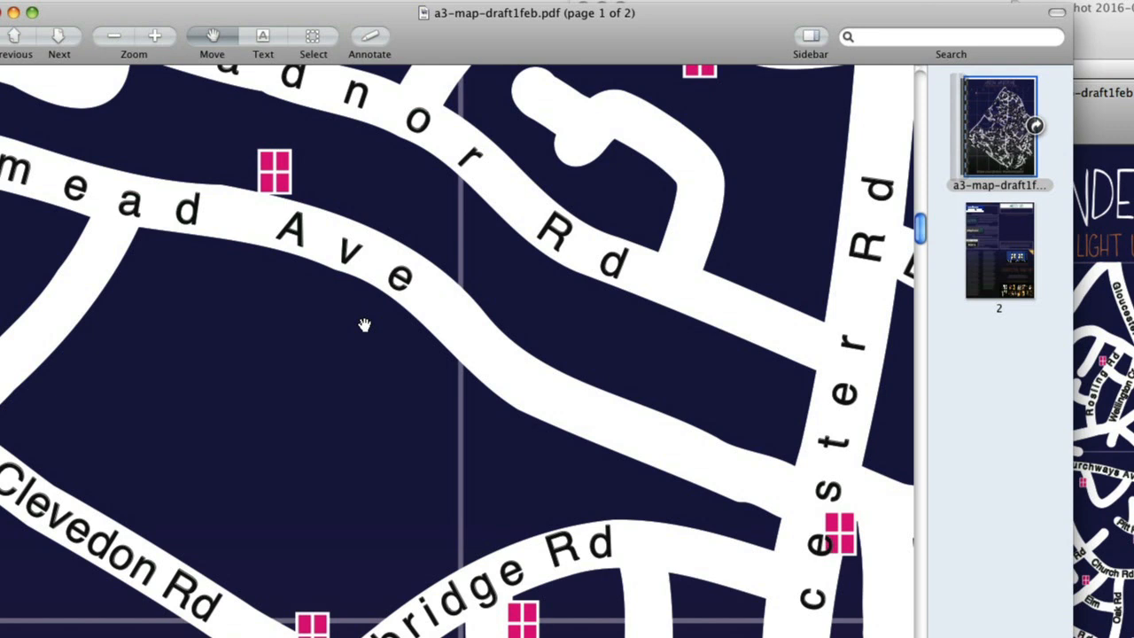
{"action": "key", "text": "super+9"}
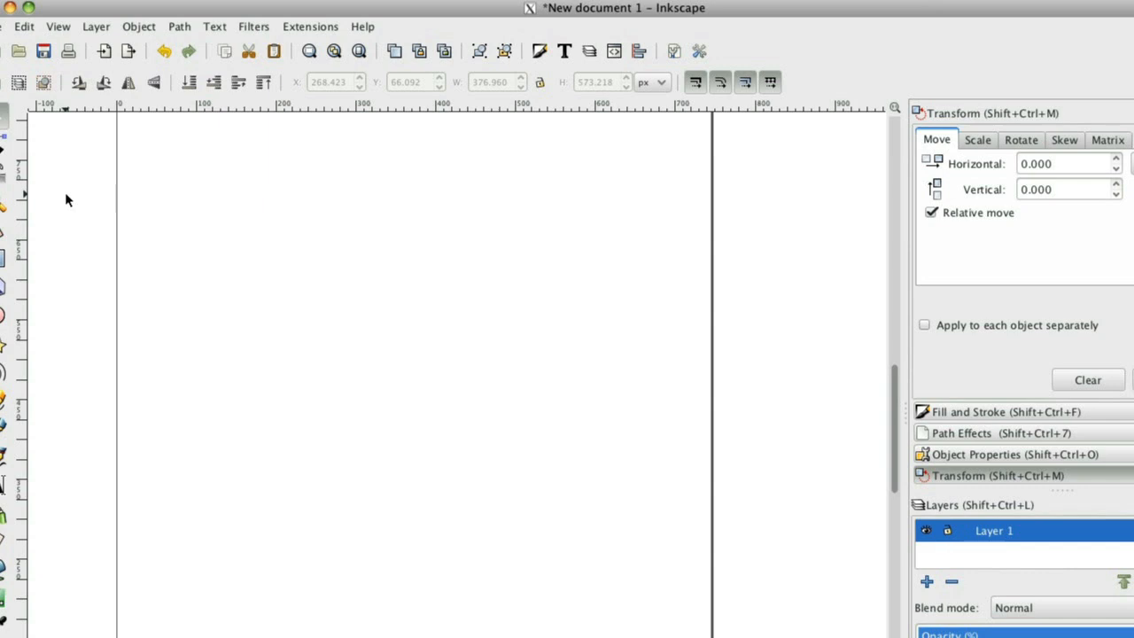
Switch to Chrome, widen the browser window and show the online map page from its title header
{"action": "key", "text": "super+Tab"}
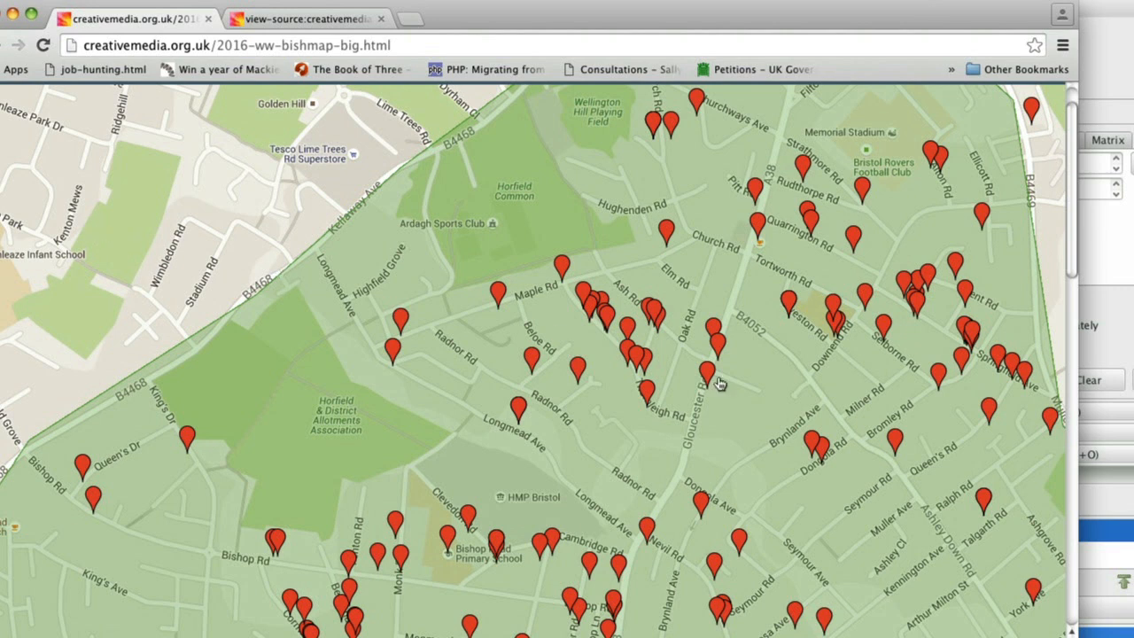
{"action": "left_click_drag", "start_coordinate": [1078, 637], "coordinate": [1133, 637]}
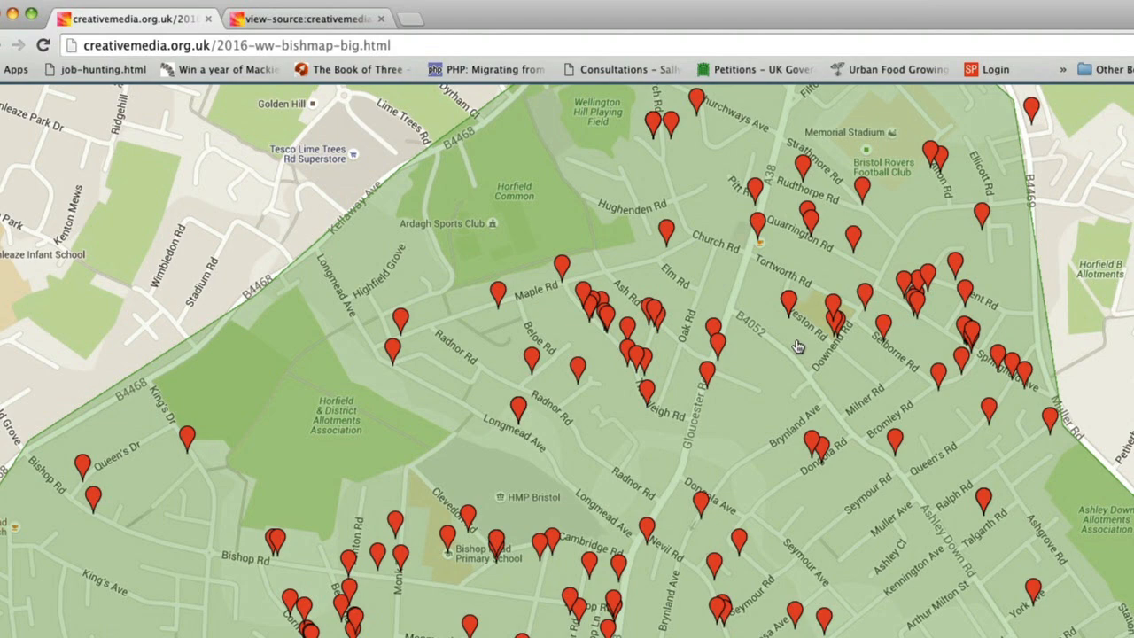
{"action": "scroll", "coordinate": [567, 360], "scroll_direction": "down", "scroll_amount": 6}
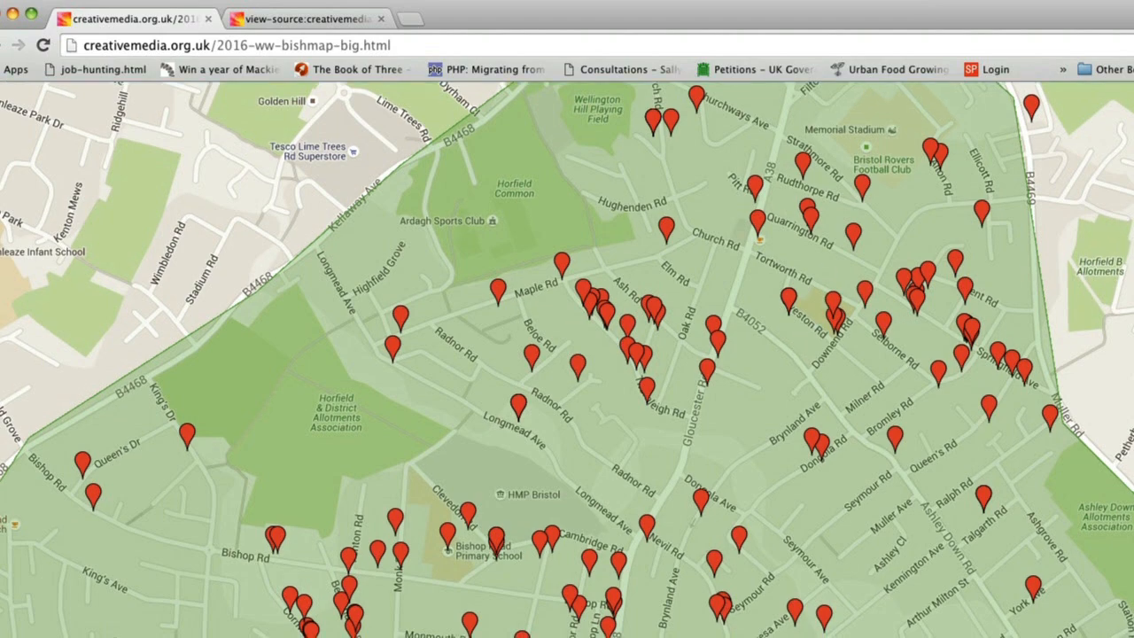
{"action": "scroll", "coordinate": [567, 360], "scroll_direction": "up", "scroll_amount": 7}
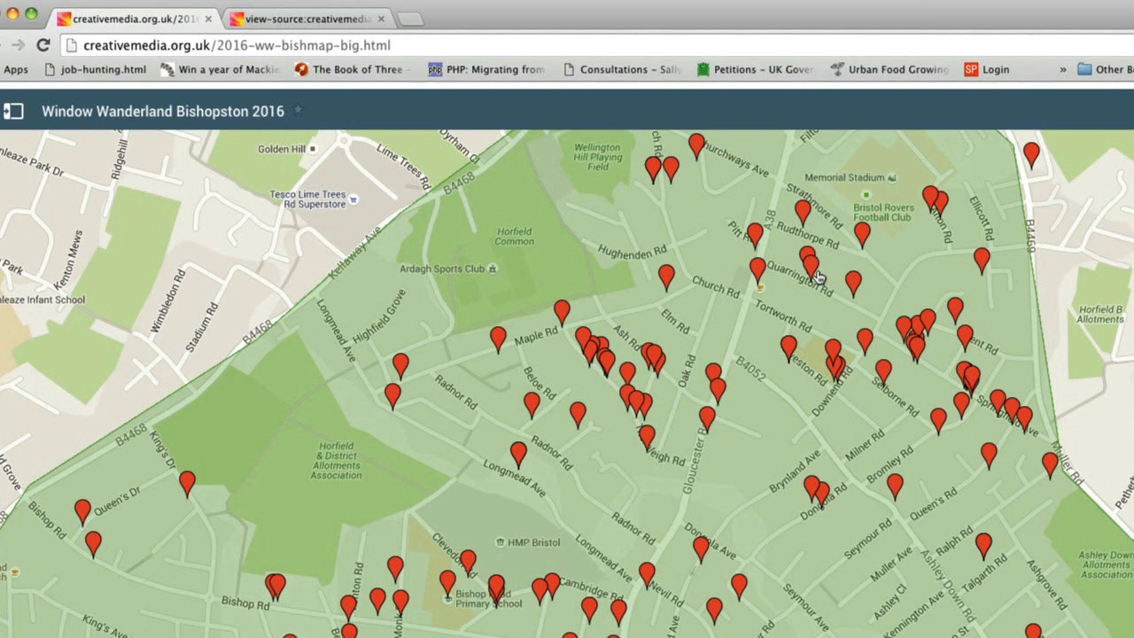
Switch to Inkscape and place the Bishopston map bitmap in the new document
{"action": "key", "text": "super+Tab"}
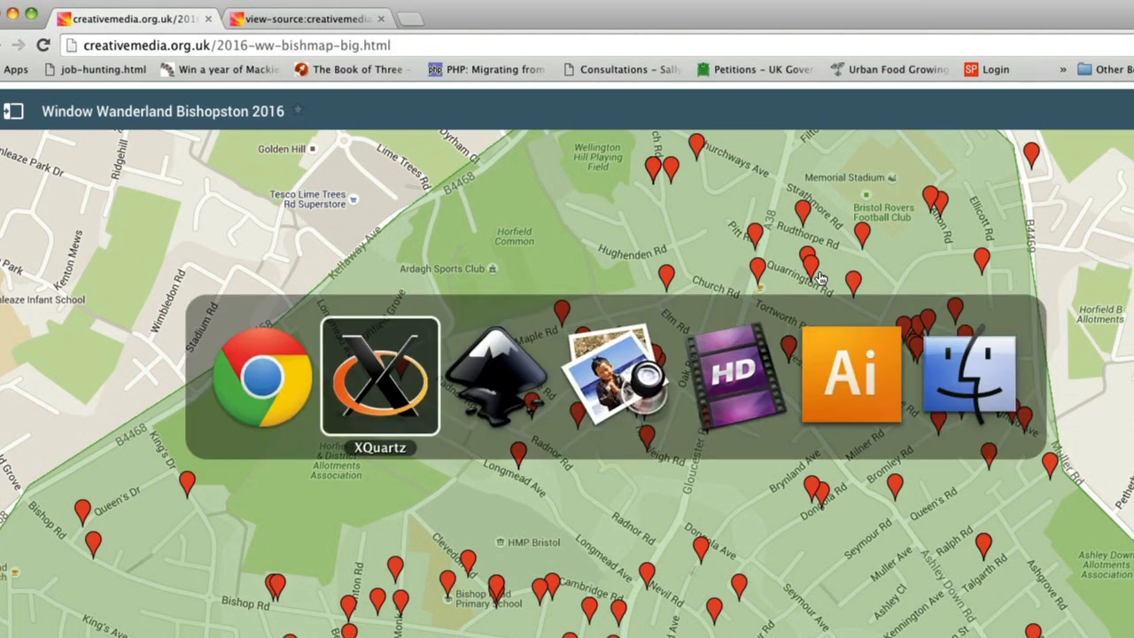
{"action": "key", "text": "super+Tab"}
{"action": "key", "text": "super+Tab"}
{"action": "key", "text": "super+Tab"}
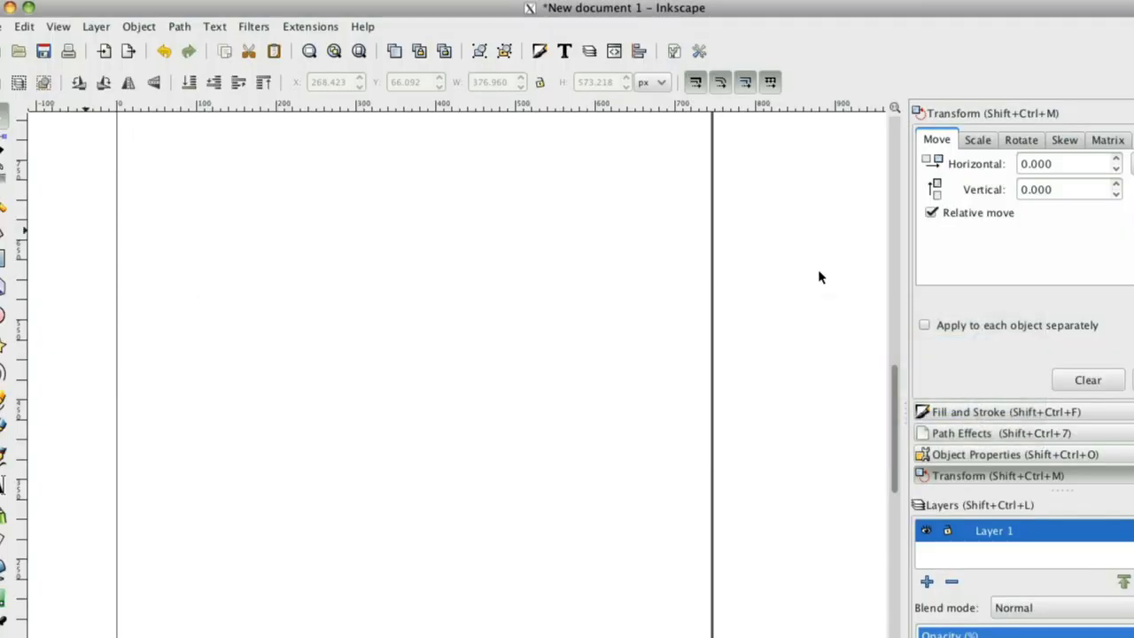
{"action": "key", "text": "super+Tab"}
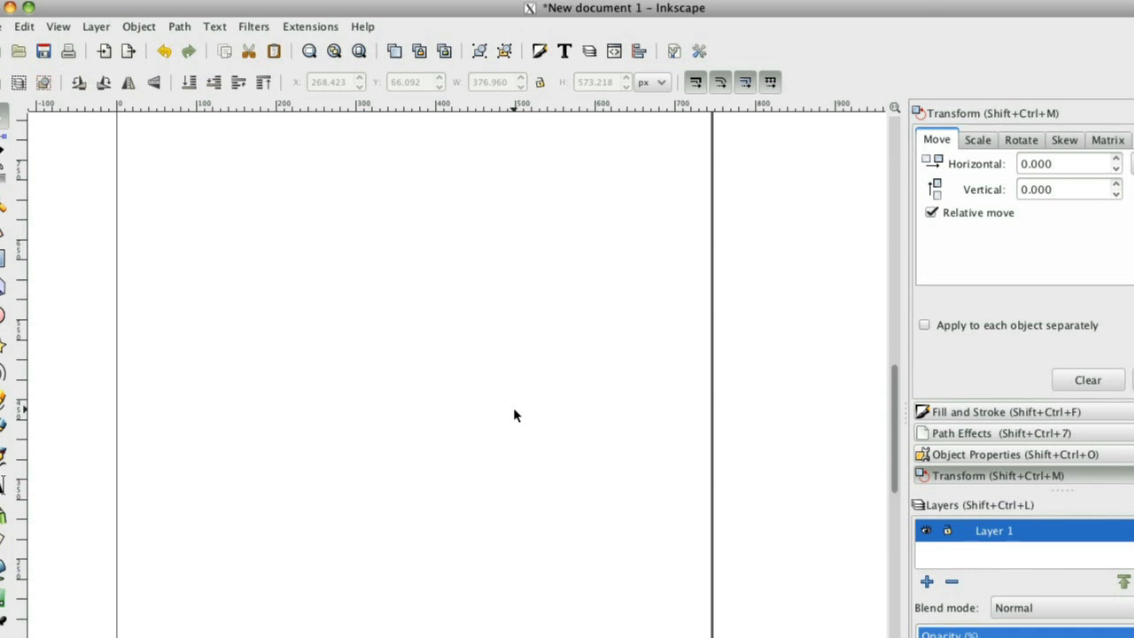
{"action": "key", "text": "ctrl+v"}
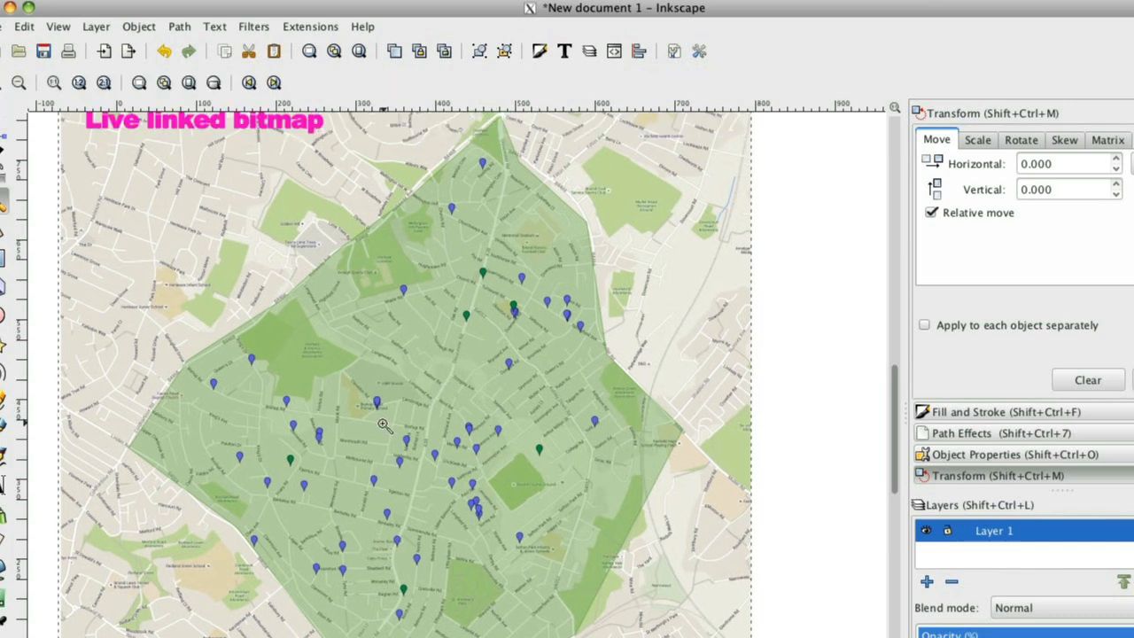
Inspect the placed bitmap's streets and markers around Hatherley Rd and Cricklade Rd up close, and activate the Selector tool
{"action": "left_click_drag", "start_coordinate": [382, 425], "coordinate": [505, 518]}
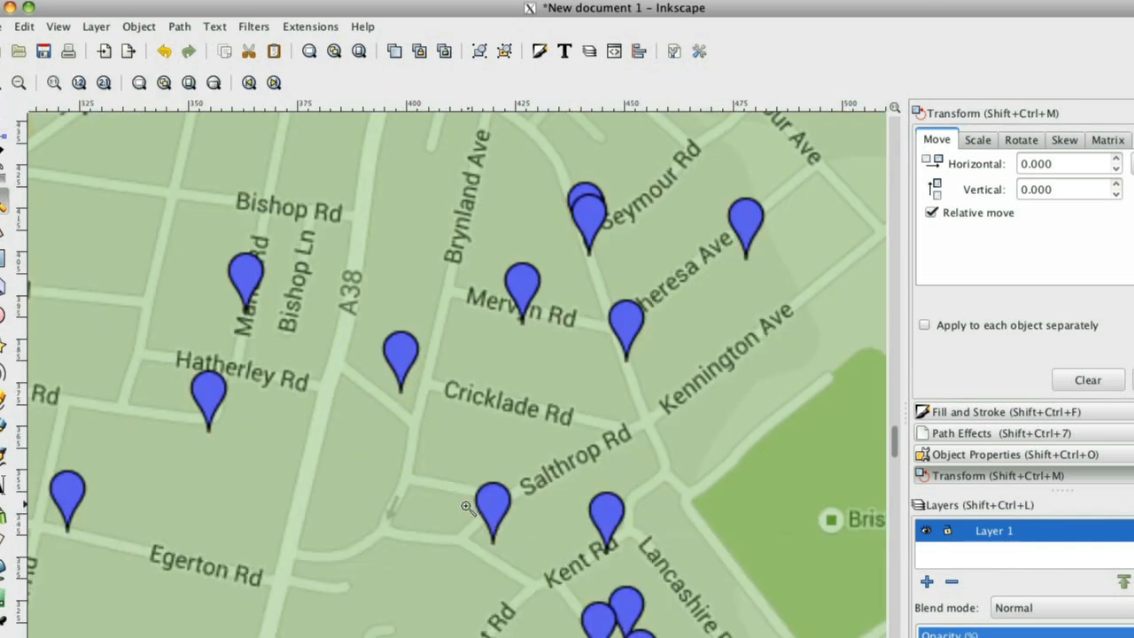
{"action": "left_click_drag", "start_coordinate": [293, 347], "coordinate": [469, 520]}
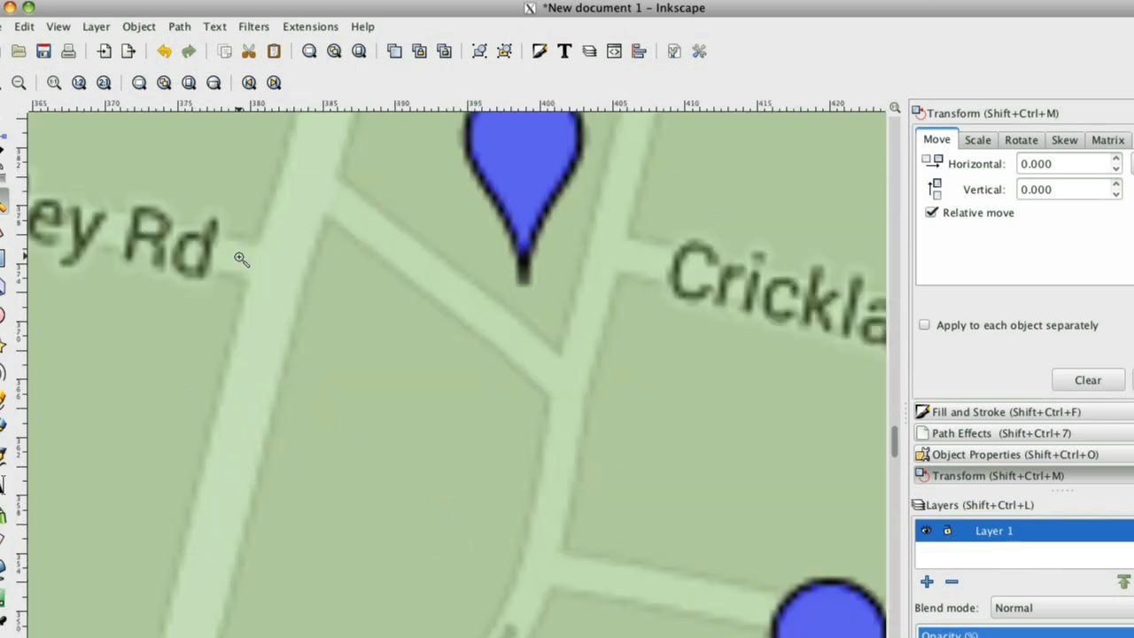
{"action": "scroll", "coordinate": [432, 388], "scroll_direction": "down", "scroll_amount": 5}
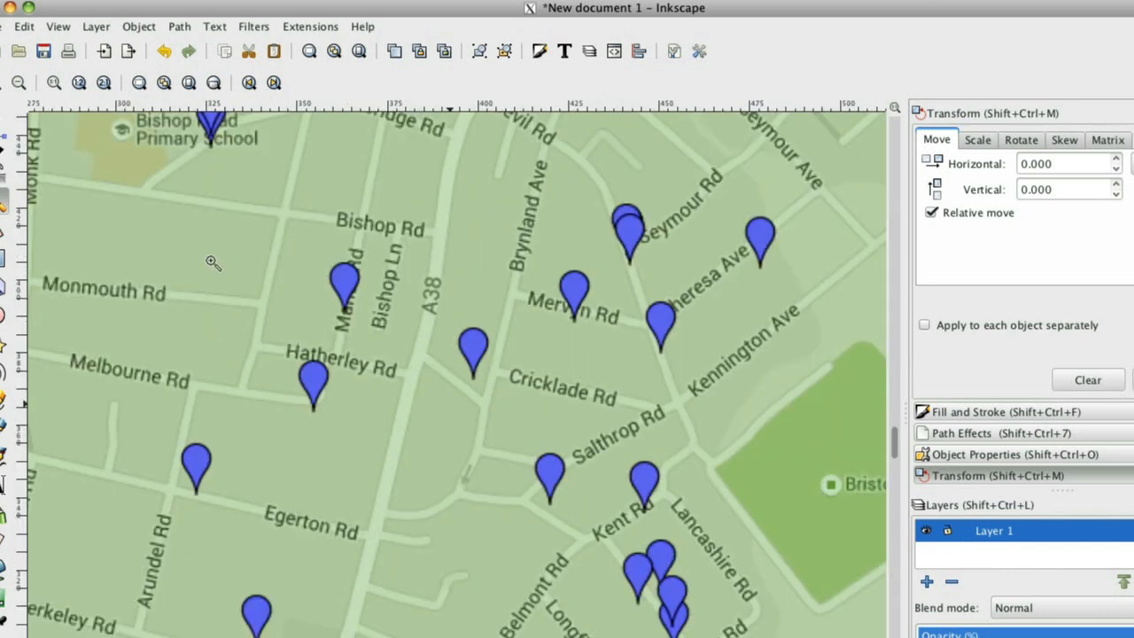
{"action": "left_click", "coordinate": [3, 125]}
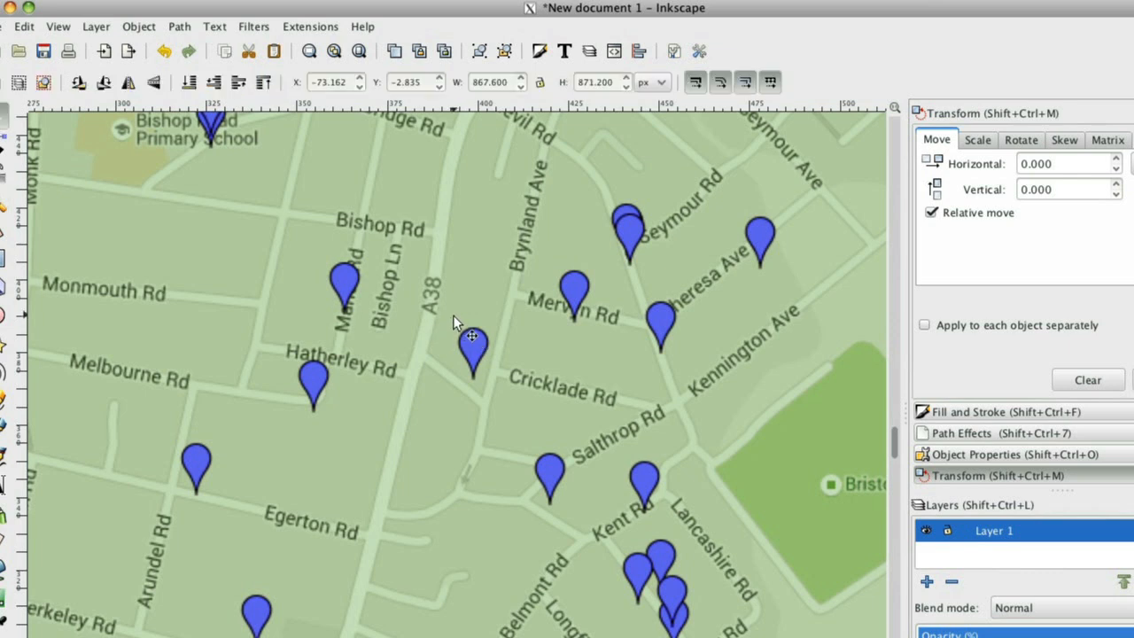
{"action": "left_click_drag", "start_coordinate": [461, 307], "coordinate": [485, 512]}
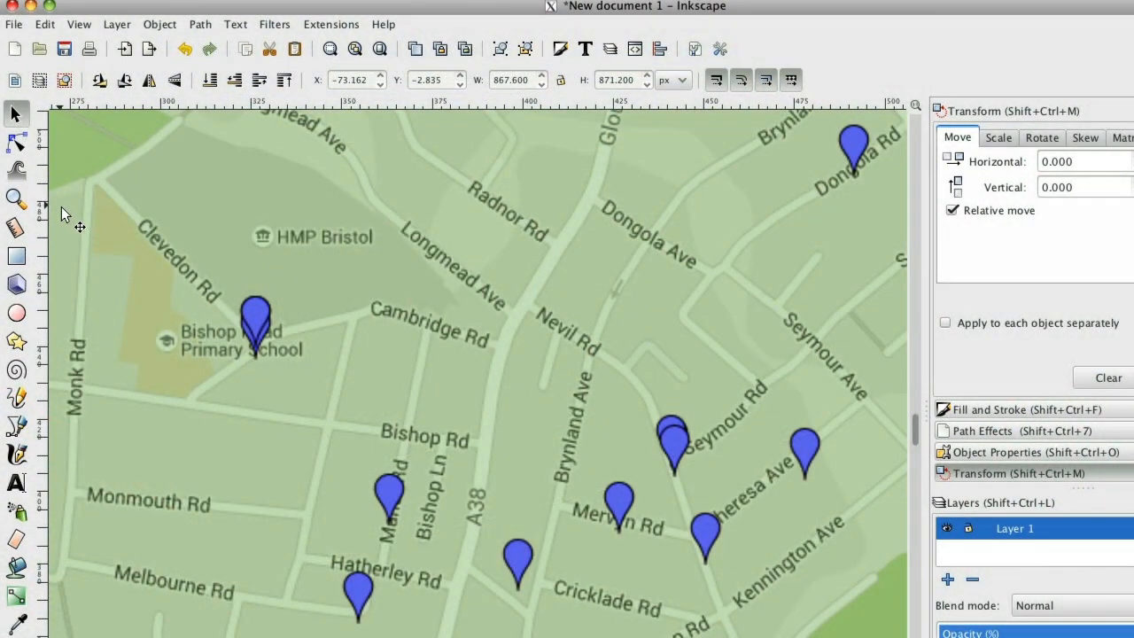
Trace the A38, Nevil Rd, Longmead Ave, Cambridge Rd, Bishop Rd and the lane joining the last two with calligraphy strokes
{"action": "left_click", "coordinate": [17, 452]}
{"action": "mouse_move", "coordinate": [554, 258]}
{"action": "left_mouse_down"}
{"action": "mouse_move", "coordinate": [474, 436]}
{"action": "mouse_move", "coordinate": [470, 548]}
{"action": "mouse_move", "coordinate": [443, 637]}
{"action": "left_mouse_up"}
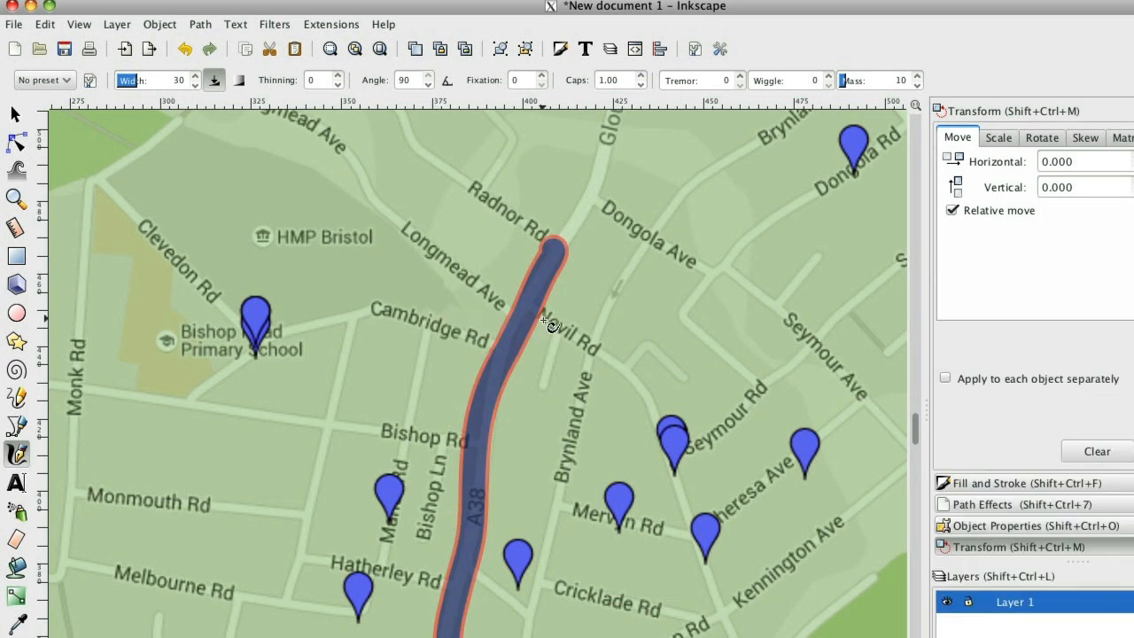
{"action": "left_click_drag", "start_coordinate": [535, 308], "coordinate": [632, 388]}
{"action": "mouse_move", "coordinate": [527, 310]}
{"action": "left_mouse_down"}
{"action": "mouse_move", "coordinate": [493, 313]}
{"action": "mouse_move", "coordinate": [397, 229]}
{"action": "left_mouse_up"}
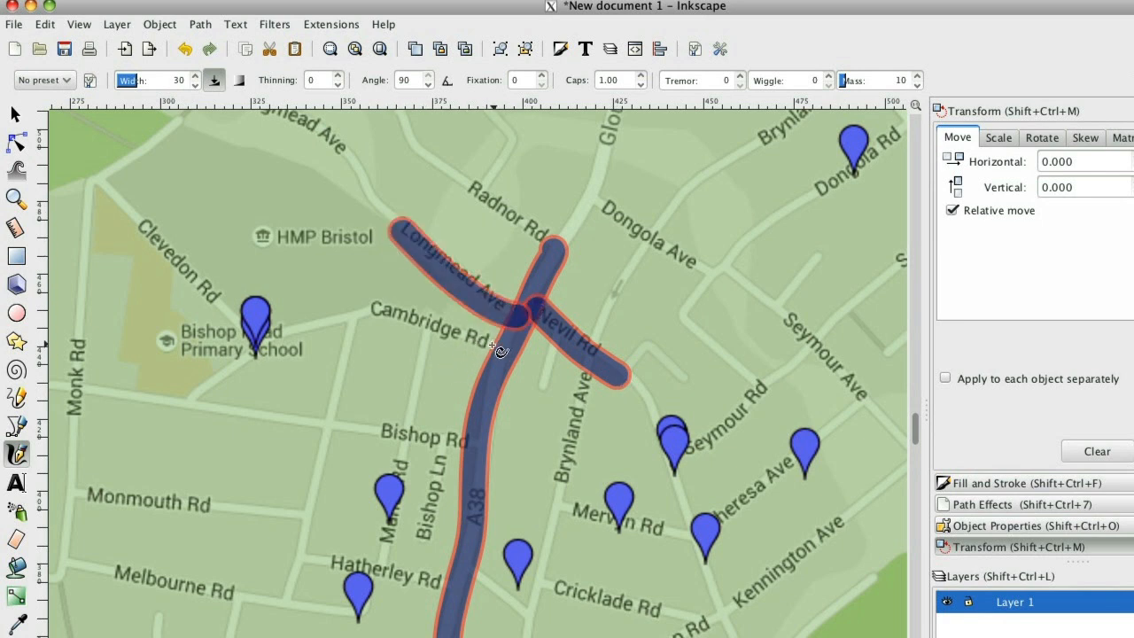
{"action": "left_click_drag", "start_coordinate": [503, 342], "coordinate": [386, 310]}
{"action": "left_click_drag", "start_coordinate": [411, 358], "coordinate": [403, 436]}
{"action": "left_click_drag", "start_coordinate": [319, 413], "coordinate": [479, 442]}
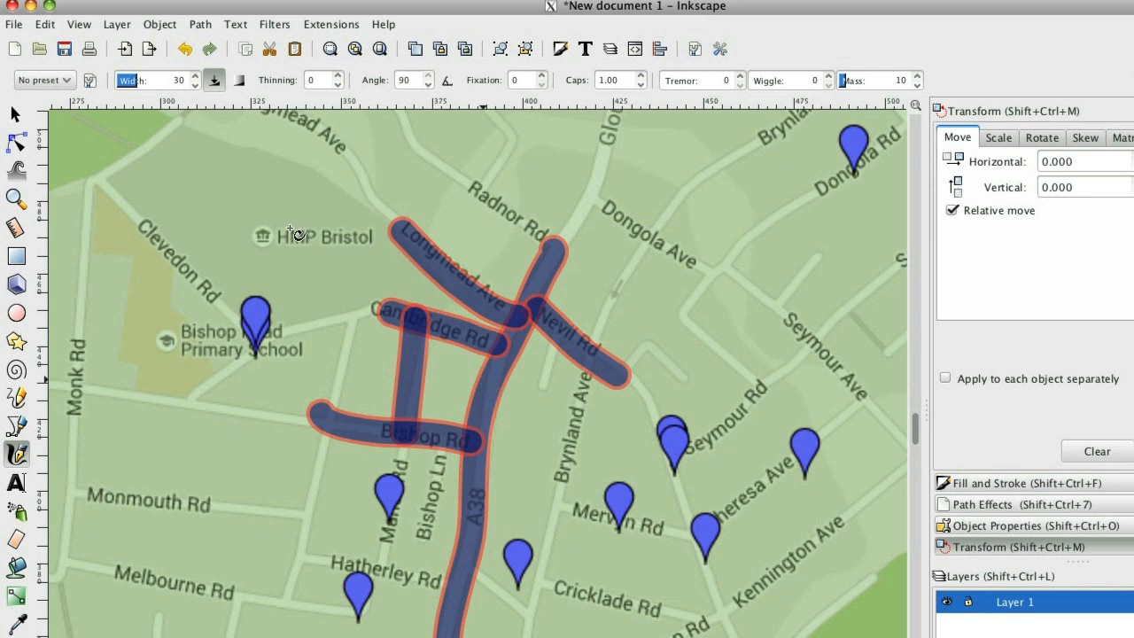
Set the calligraphy stroke width to 8 and trace the short side road running from the A38 below Cricklade Rd
{"action": "left_click", "coordinate": [195, 85]}
{"action": "left_click", "coordinate": [195, 85]}
{"action": "left_click_drag", "start_coordinate": [467, 567], "coordinate": [539, 623]}
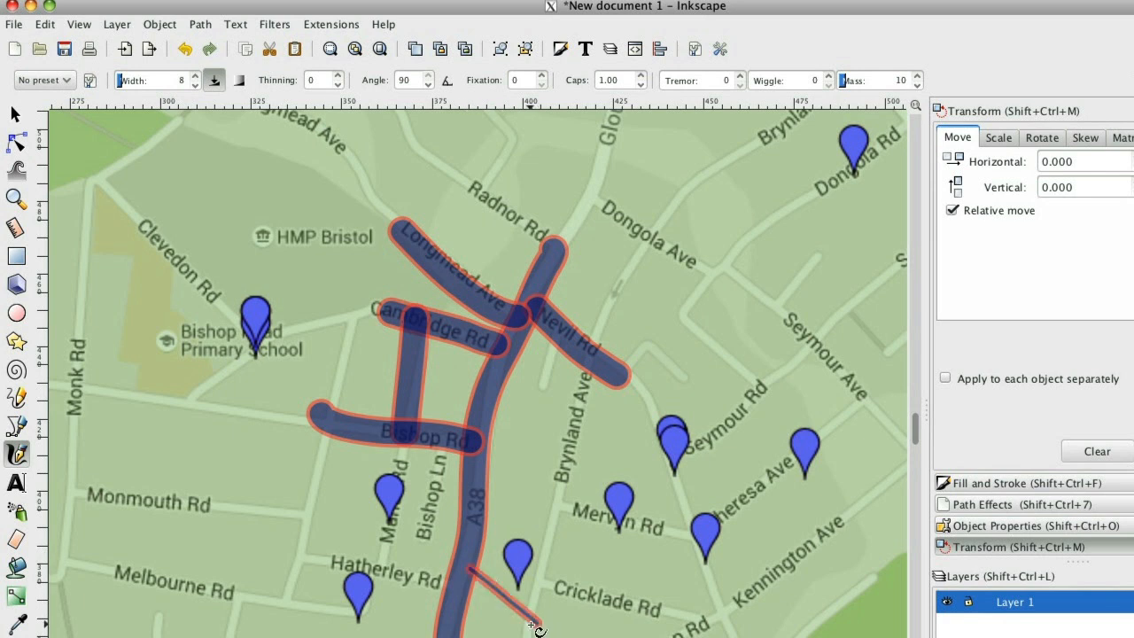
Select all the road strokes without the bitmap and merge them into one shape with Union
{"action": "key", "text": "ctrl+a"}
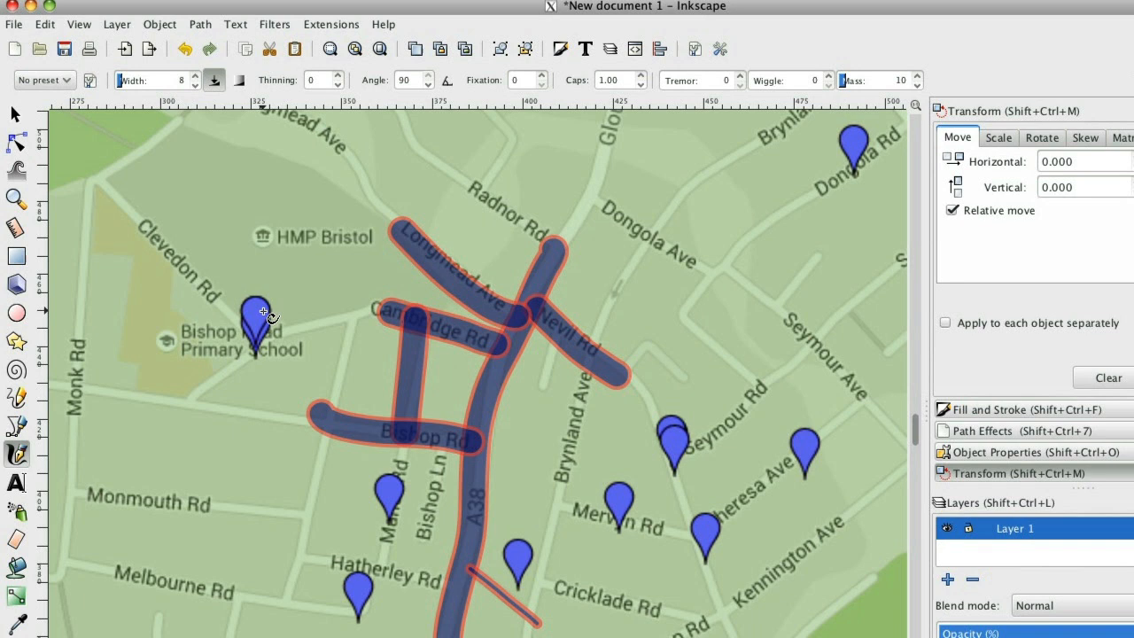
{"action": "left_click", "coordinate": [16, 115]}
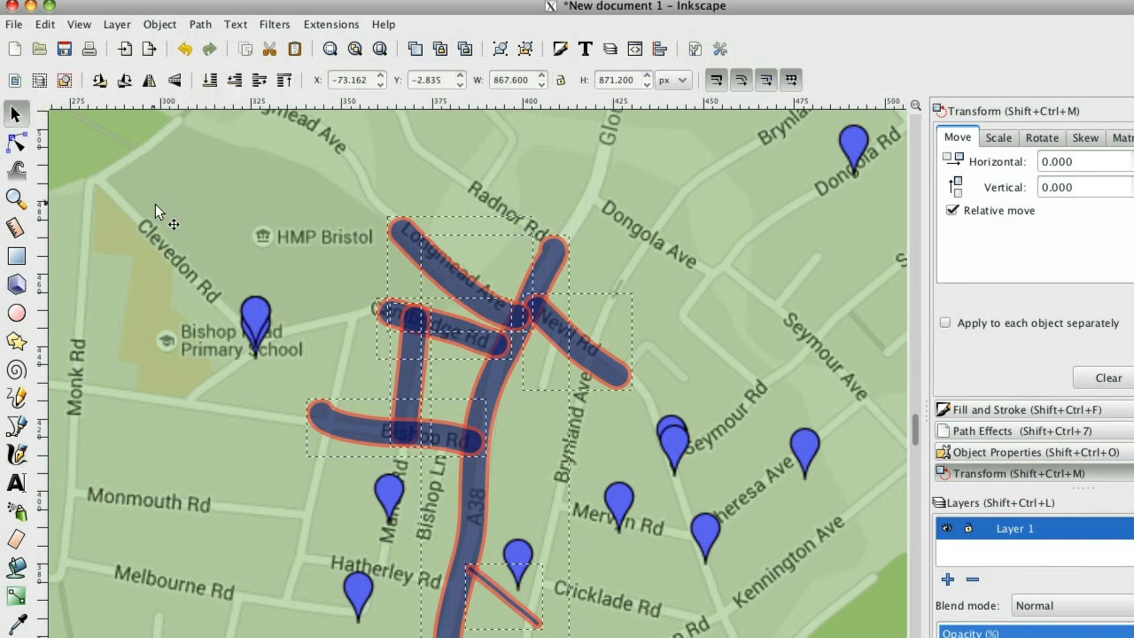
{"action": "left_click", "coordinate": [705, 332], "text": "shift"}
{"action": "left_click", "coordinate": [159, 24]}
{"action": "mouse_move", "coordinate": [221, 155]}
{"action": "mouse_move", "coordinate": [200, 25]}
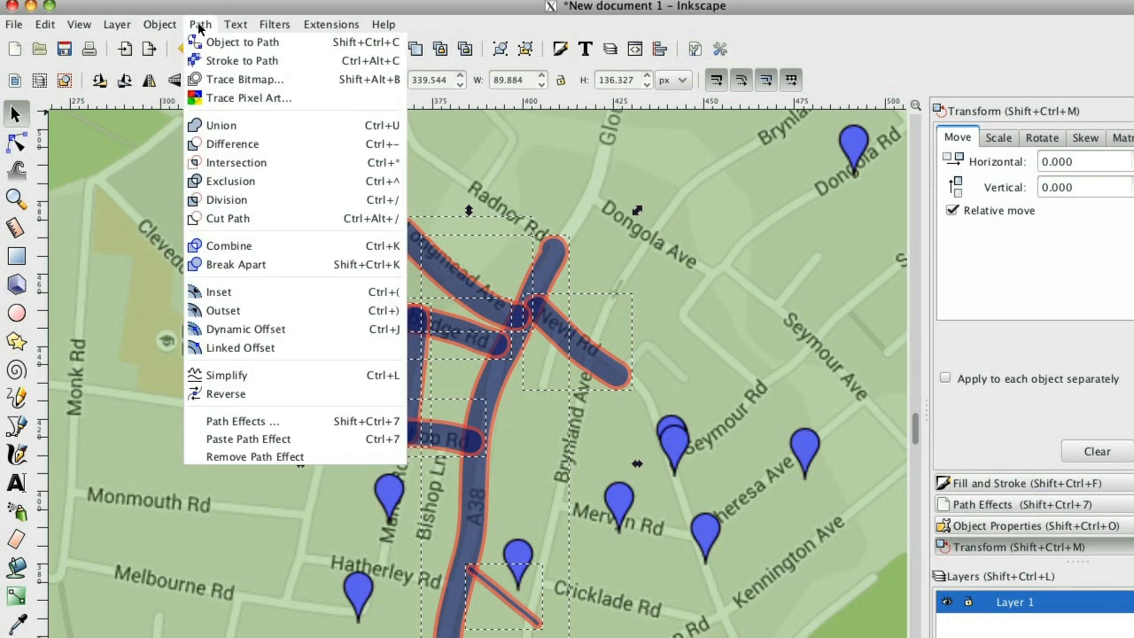
{"action": "left_click", "coordinate": [253, 129]}
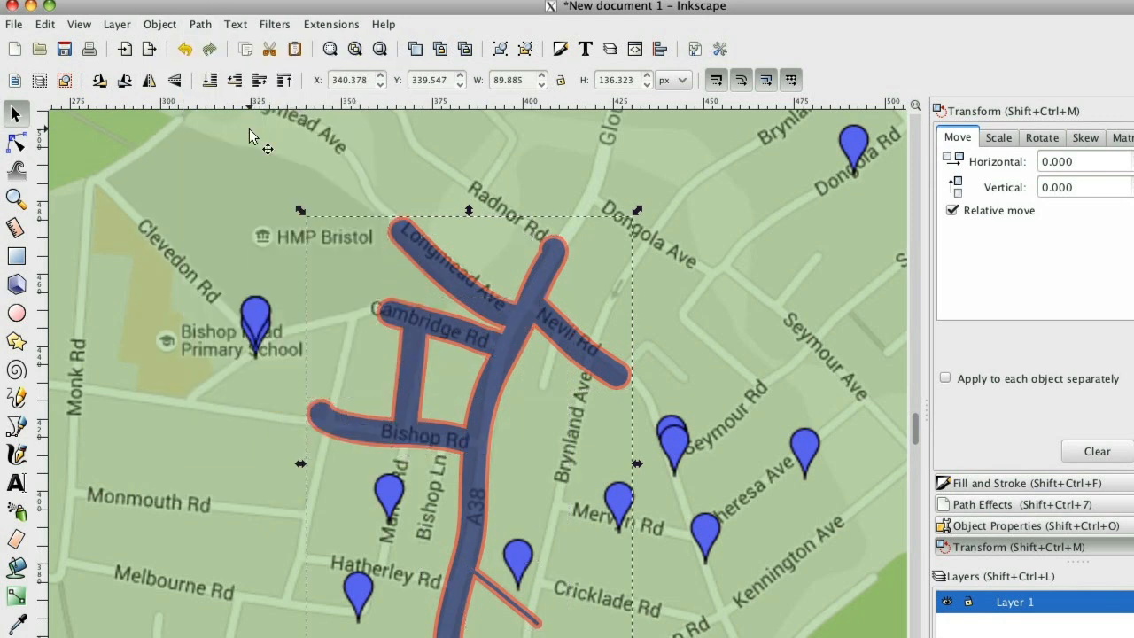
{"action": "left_click", "coordinate": [600, 275]}
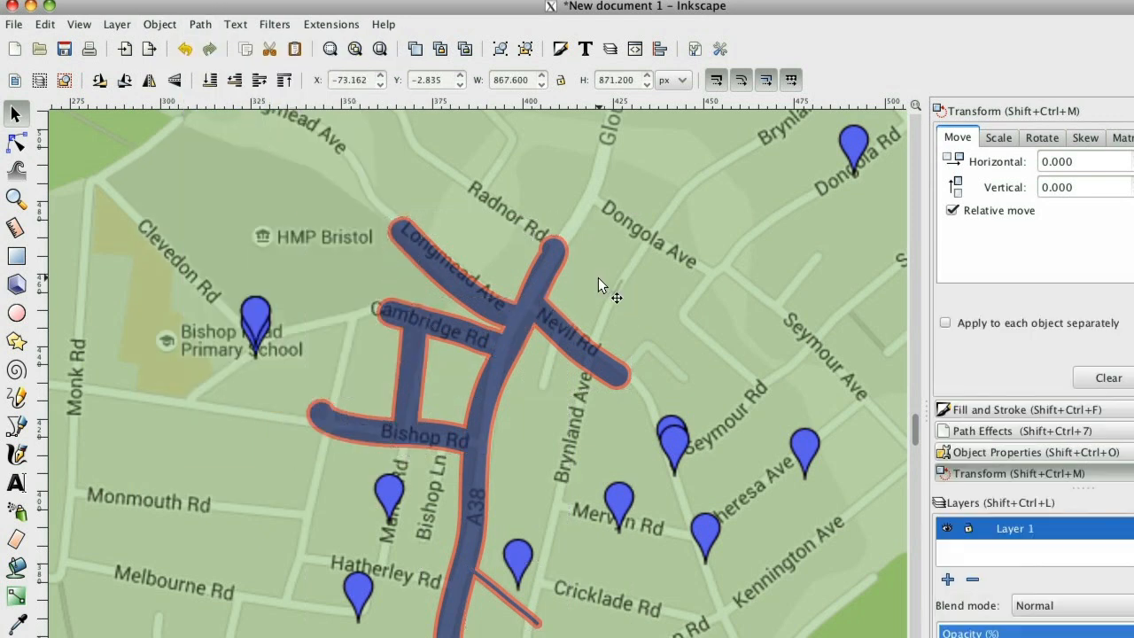
Examine the merged road shape's outline nodes up close where Bishop Rd meets the A38
{"action": "left_click", "coordinate": [490, 384]}
{"action": "left_click", "coordinate": [18, 144]}
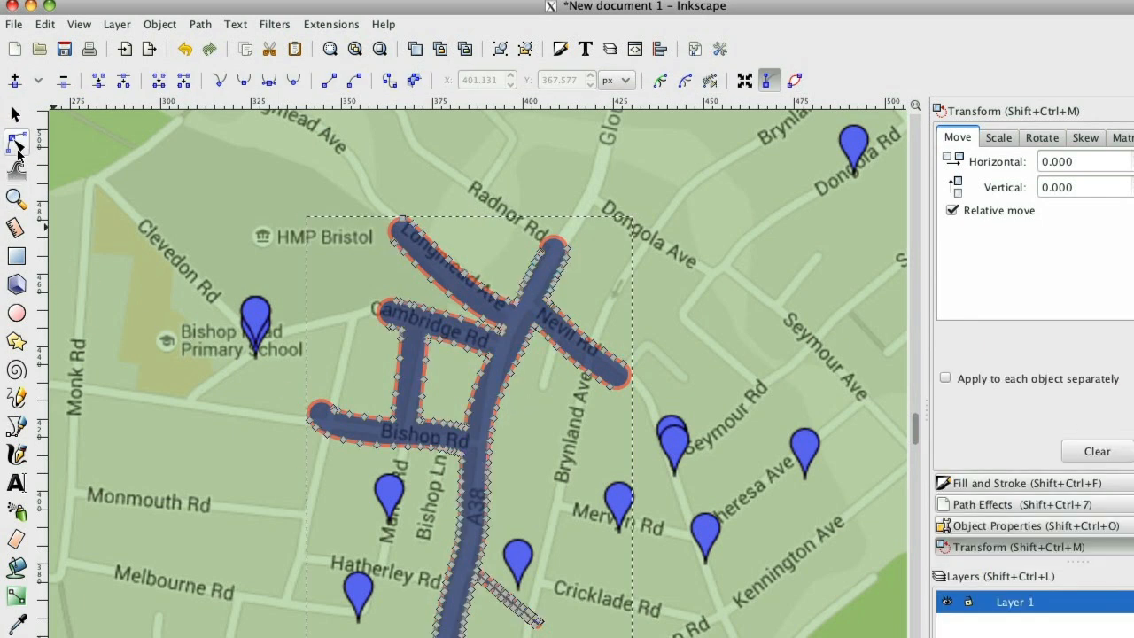
{"action": "left_click", "coordinate": [15, 198]}
{"action": "left_click_drag", "start_coordinate": [370, 372], "coordinate": [611, 556]}
{"action": "left_click", "coordinate": [17, 144]}
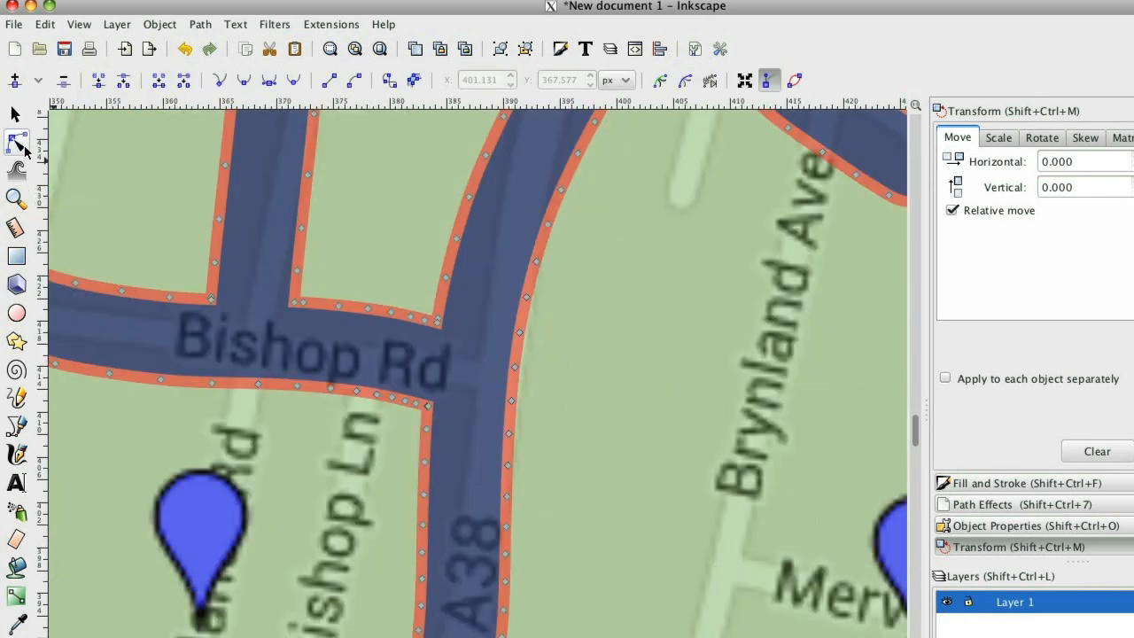
{"action": "left_click", "coordinate": [527, 298]}
{"action": "mouse_move", "coordinate": [529, 300]}
{"action": "left_mouse_down"}
{"action": "mouse_move", "coordinate": [602, 329]}
{"action": "mouse_move", "coordinate": [511, 299]}
{"action": "mouse_move", "coordinate": [531, 305]}
{"action": "left_mouse_up"}
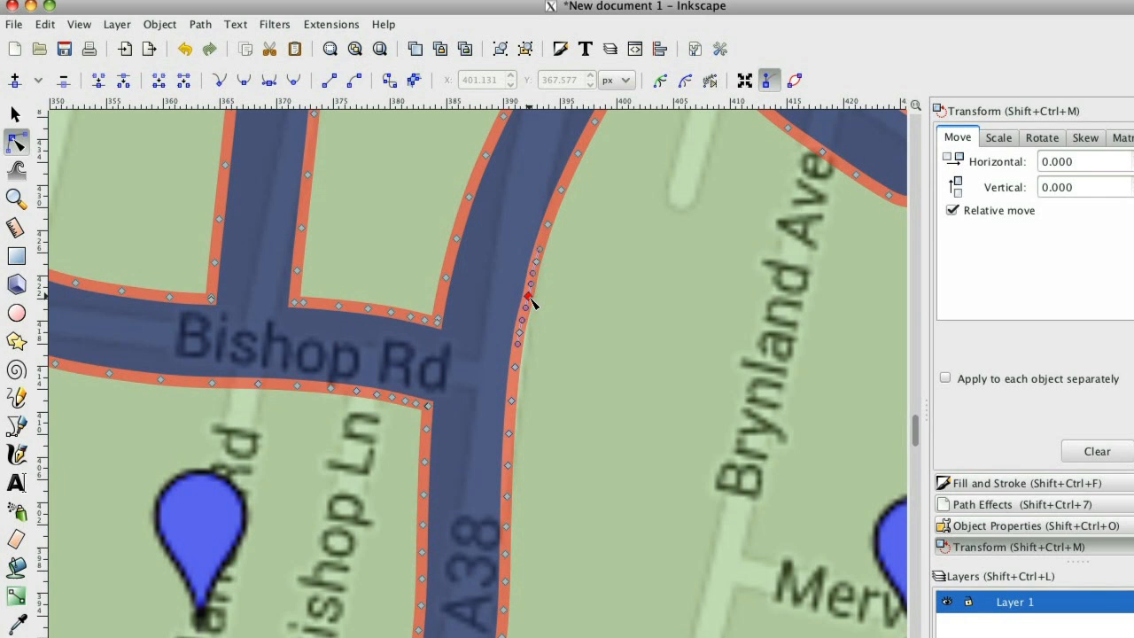
{"action": "left_click", "coordinate": [528, 299]}
{"action": "mouse_move", "coordinate": [547, 230]}
{"action": "left_mouse_down"}
{"action": "mouse_move", "coordinate": [577, 233]}
{"action": "mouse_move", "coordinate": [522, 219]}
{"action": "mouse_move", "coordinate": [555, 232]}
{"action": "left_mouse_up"}
{"action": "left_click", "coordinate": [547, 225]}
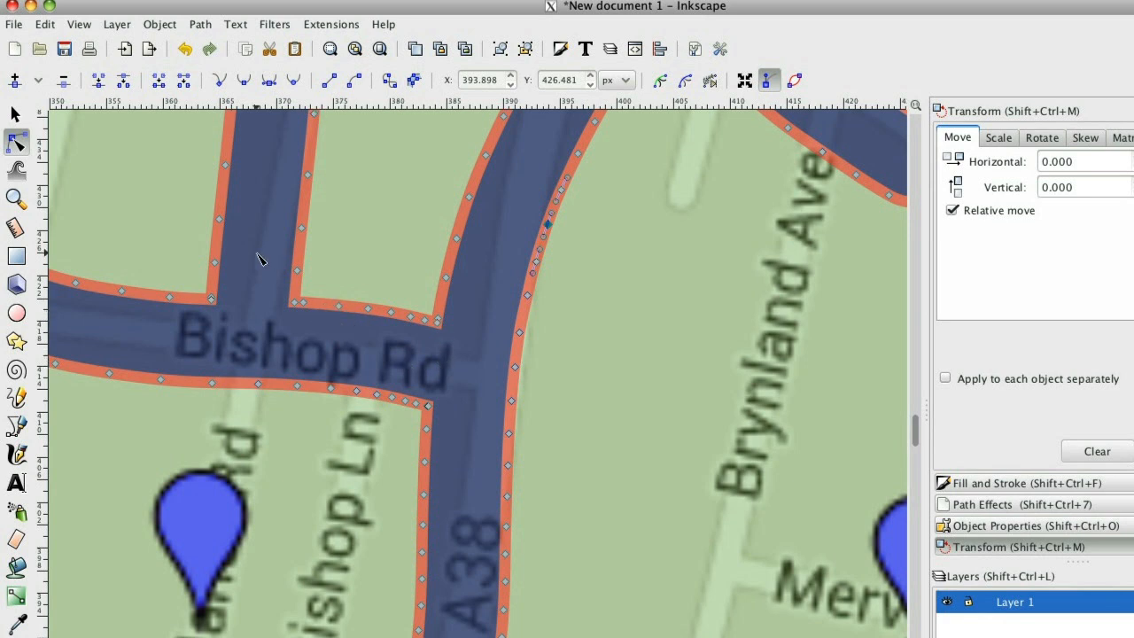
{"action": "left_click", "coordinate": [15, 114]}
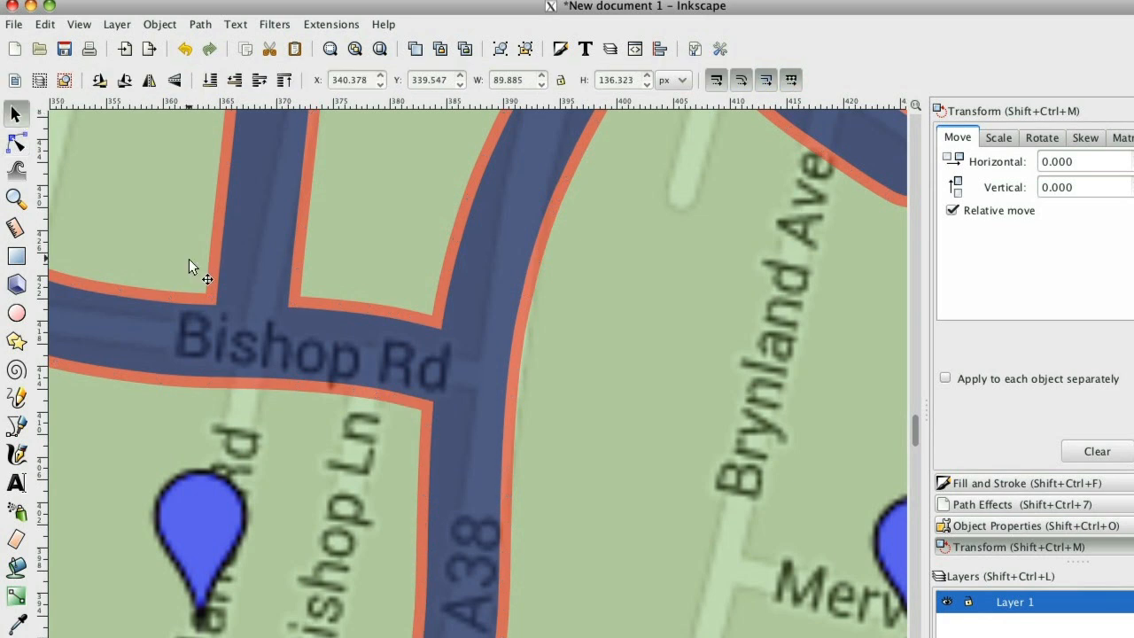
Displace several outline nodes along both edges and at the end of the thin side road off the A38
{"action": "key", "text": "minus"}
{"action": "key", "text": "minus"}
{"action": "key", "text": "minus"}
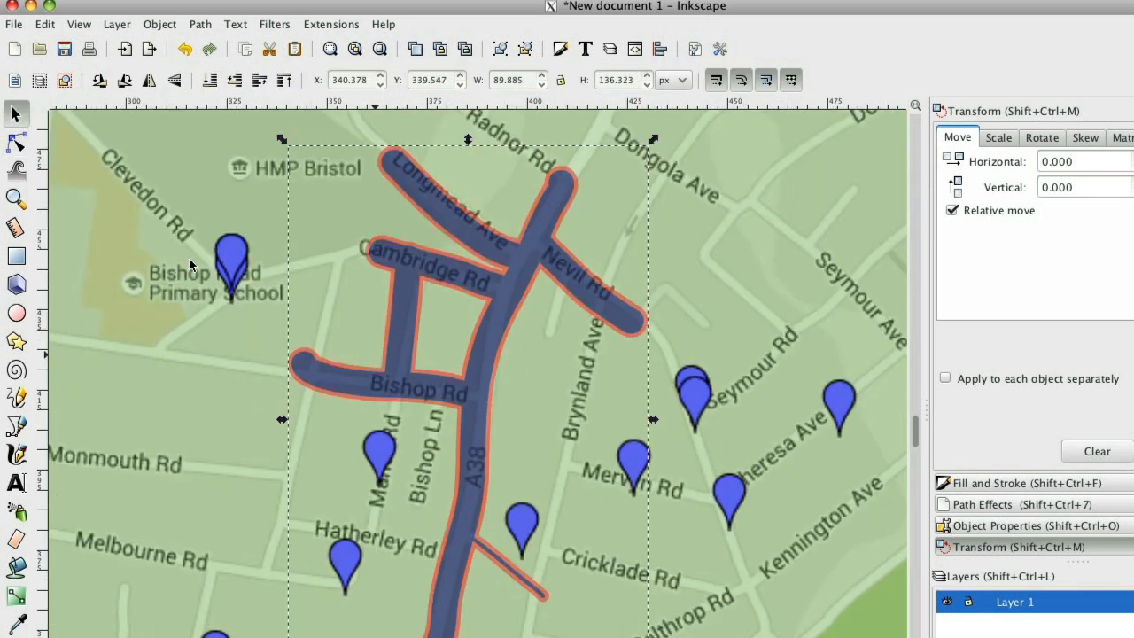
{"action": "left_click", "coordinate": [17, 143]}
{"action": "left_click_drag", "start_coordinate": [542, 591], "coordinate": [503, 553]}
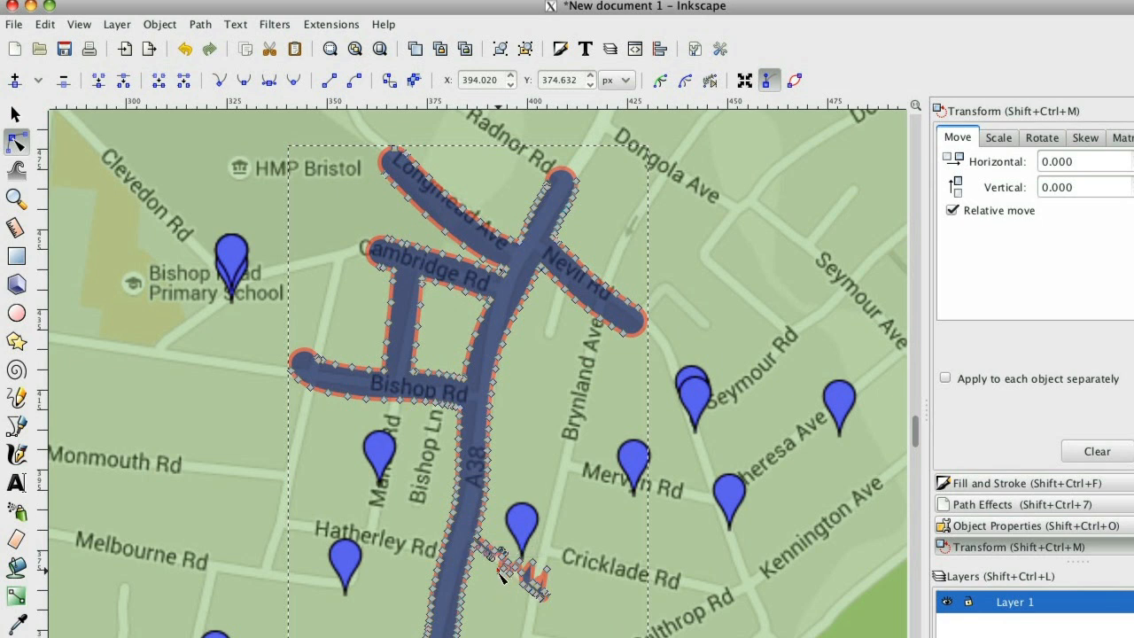
{"action": "key", "text": "z"}
{"action": "left_click_drag", "start_coordinate": [440, 511], "coordinate": [612, 630]}
{"action": "left_click", "coordinate": [17, 140]}
{"action": "left_click_drag", "start_coordinate": [363, 324], "coordinate": [430, 381]}
{"action": "left_click_drag", "start_coordinate": [501, 357], "coordinate": [481, 425]}
{"action": "left_click_drag", "start_coordinate": [567, 391], "coordinate": [561, 463]}
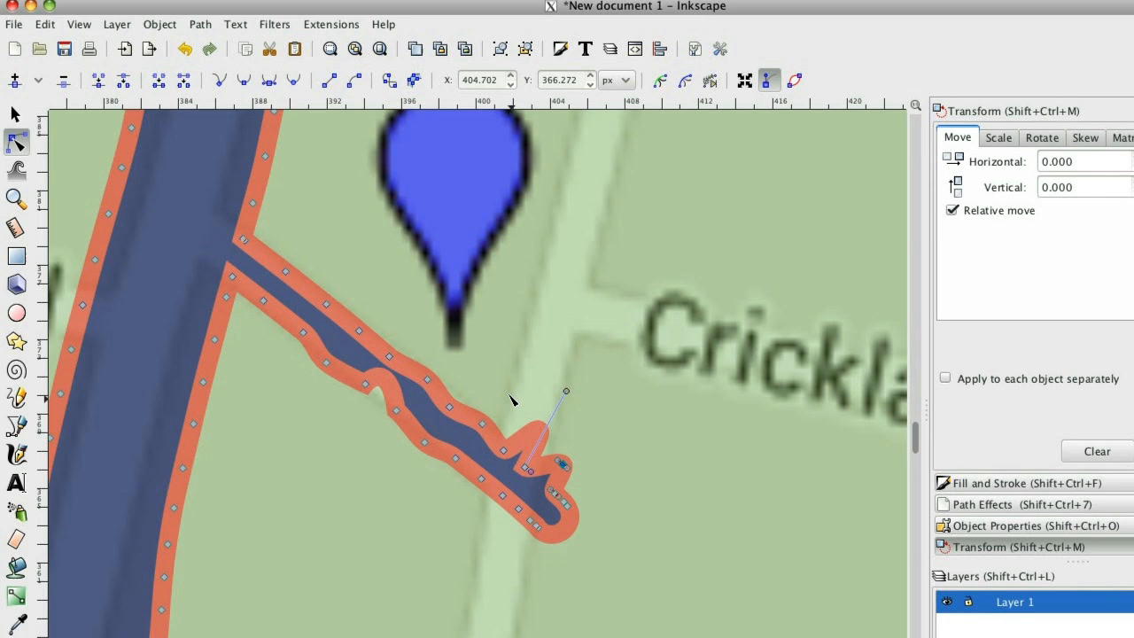
Delete surplus nodes along both edges of the thin side road and on the A38 edge just below its junction
{"action": "left_click_drag", "start_coordinate": [322, 280], "coordinate": [476, 350]}
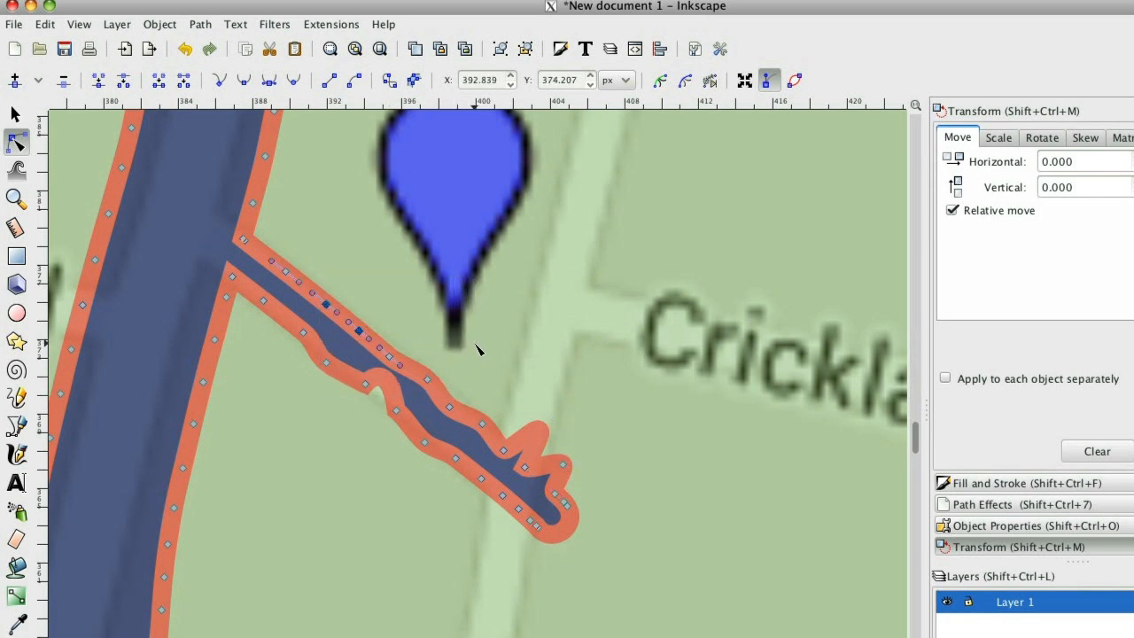
{"action": "key", "text": "Delete"}
{"action": "mouse_move", "coordinate": [316, 354]}
{"action": "left_mouse_down"}
{"action": "mouse_move", "coordinate": [363, 391]}
{"action": "mouse_move", "coordinate": [309, 356]}
{"action": "left_mouse_up"}
{"action": "key", "text": "Delete"}
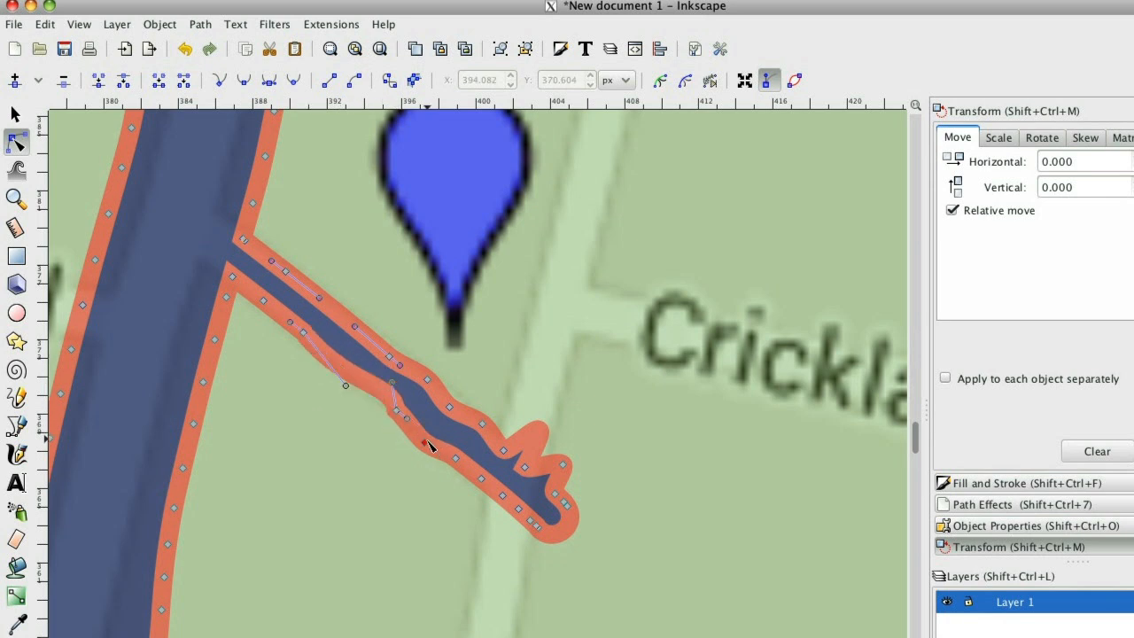
{"action": "left_click_drag", "start_coordinate": [455, 374], "coordinate": [557, 519]}
{"action": "key", "text": "Delete"}
{"action": "left_click_drag", "start_coordinate": [490, 410], "coordinate": [392, 352]}
{"action": "key", "text": "Delete"}
{"action": "left_click_drag", "start_coordinate": [178, 366], "coordinate": [271, 537]}
{"action": "key", "text": "Delete"}
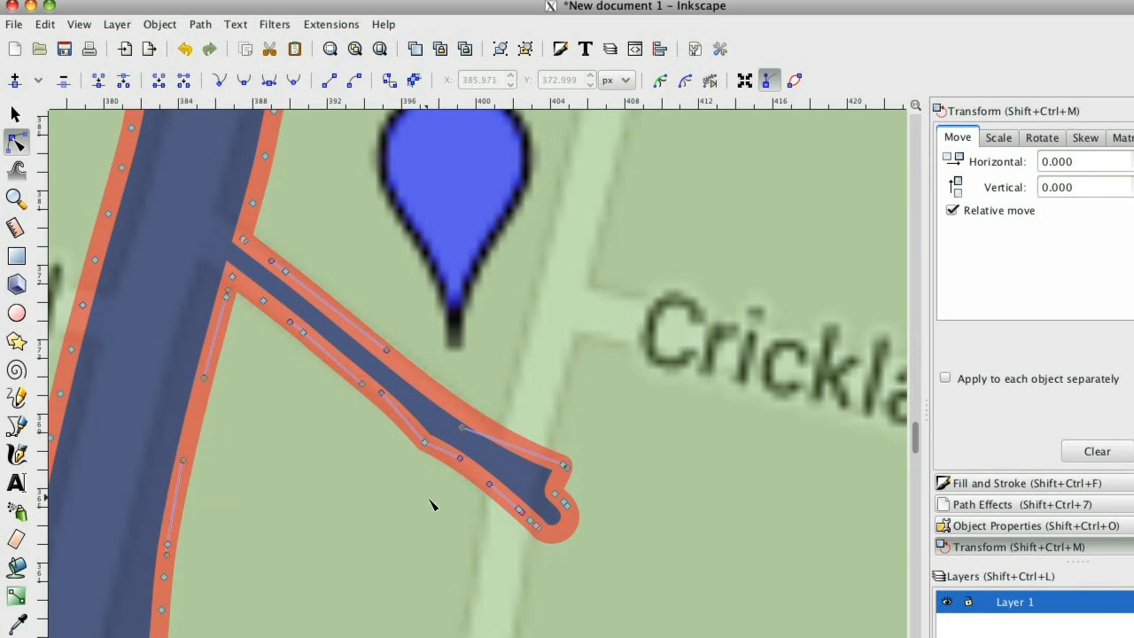
{"action": "left_click", "coordinate": [15, 114]}
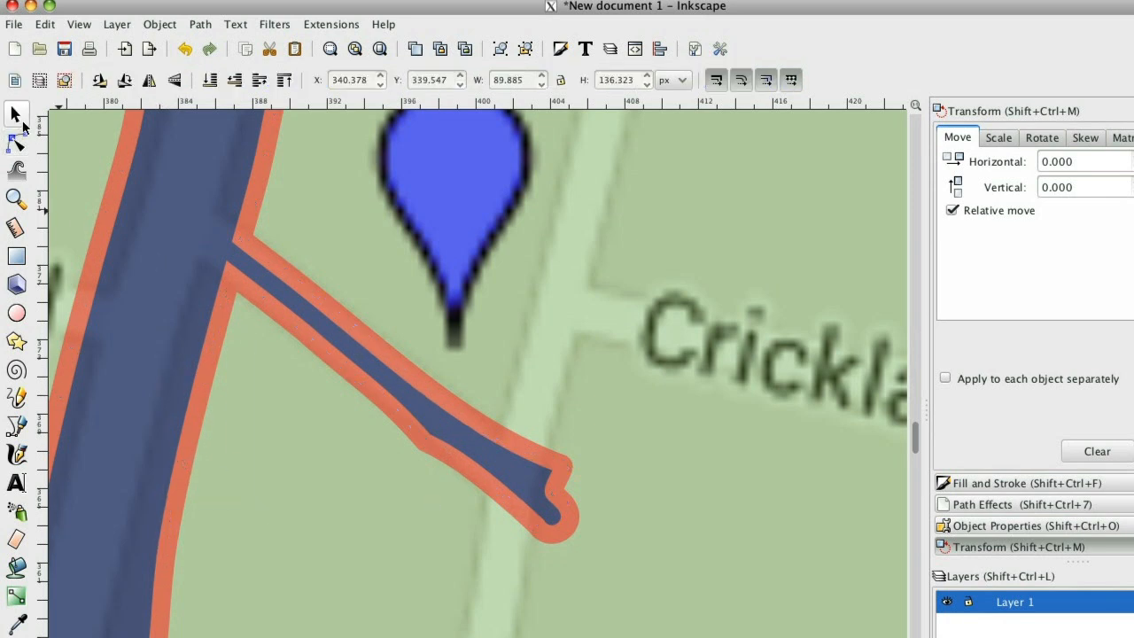
{"action": "left_click", "coordinate": [15, 142]}
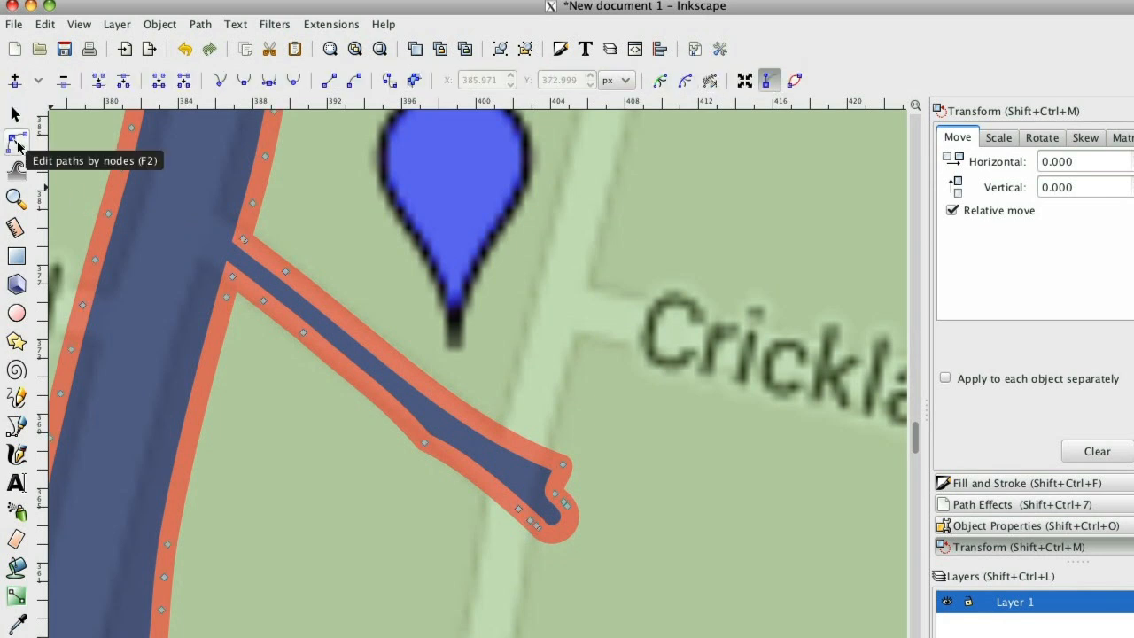
Simplify the merged road path and inspect its outline around Nevil Rd, Cambridge Rd and Bishop Rd
{"action": "key", "text": "minus"}
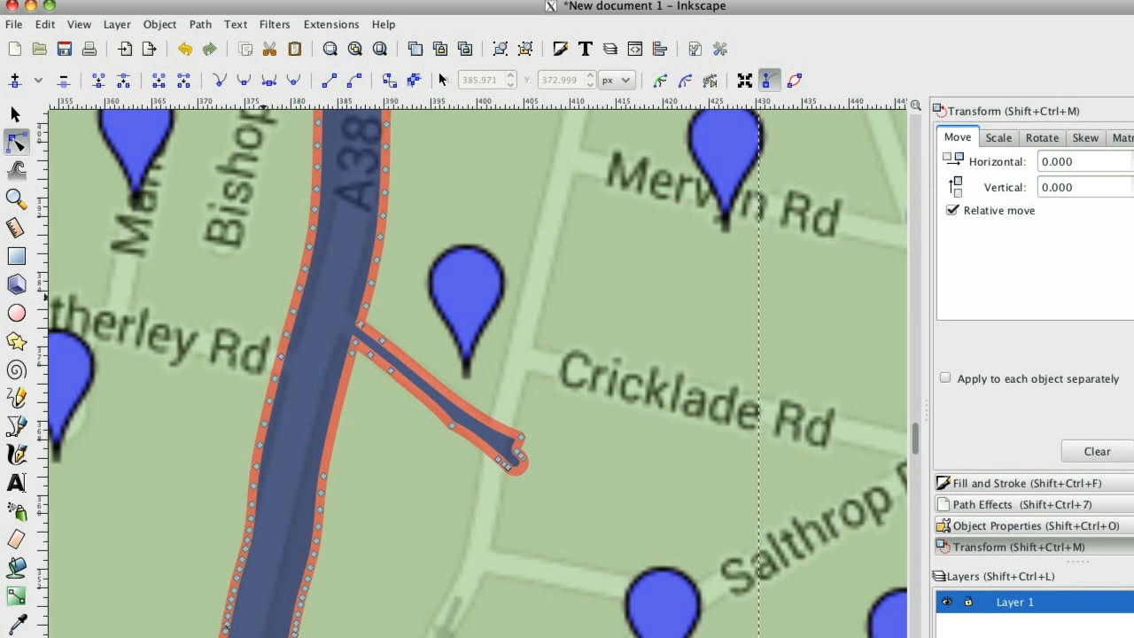
{"action": "left_click", "coordinate": [201, 25]}
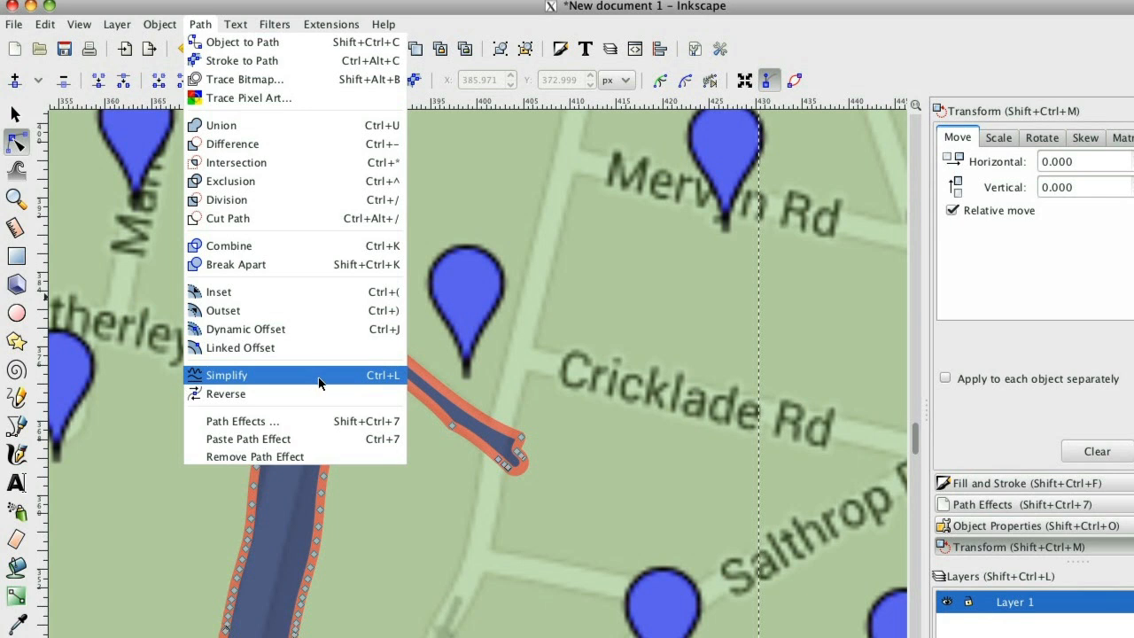
{"action": "left_click", "coordinate": [390, 376]}
{"action": "left_click_drag", "start_coordinate": [401, 250], "coordinate": [473, 312]}
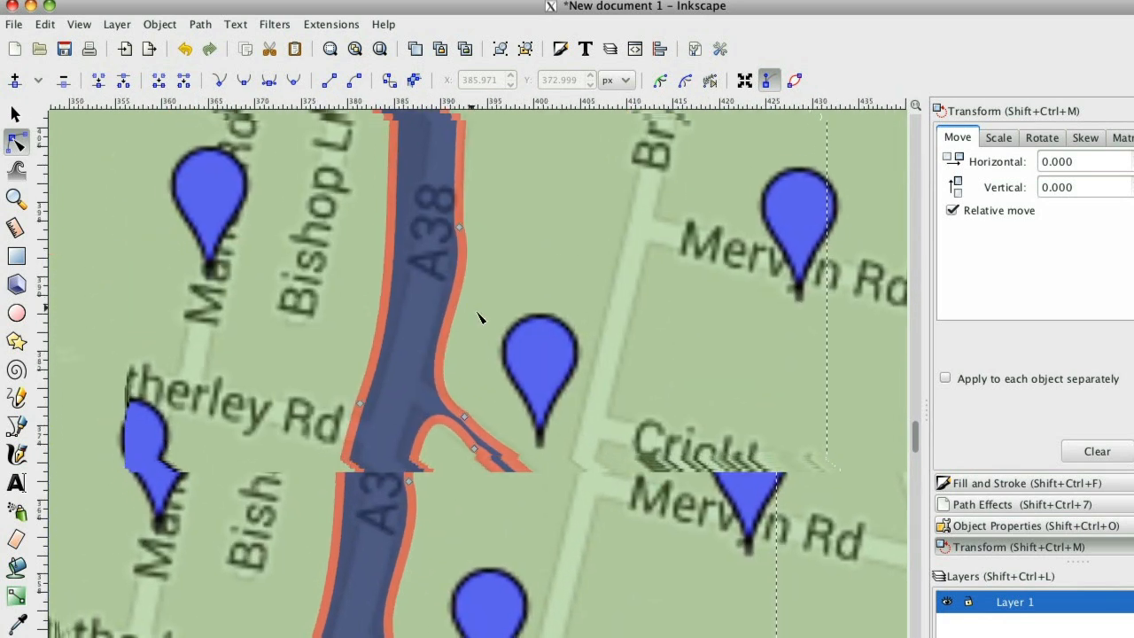
{"action": "left_click_drag", "start_coordinate": [480, 273], "coordinate": [358, 637]}
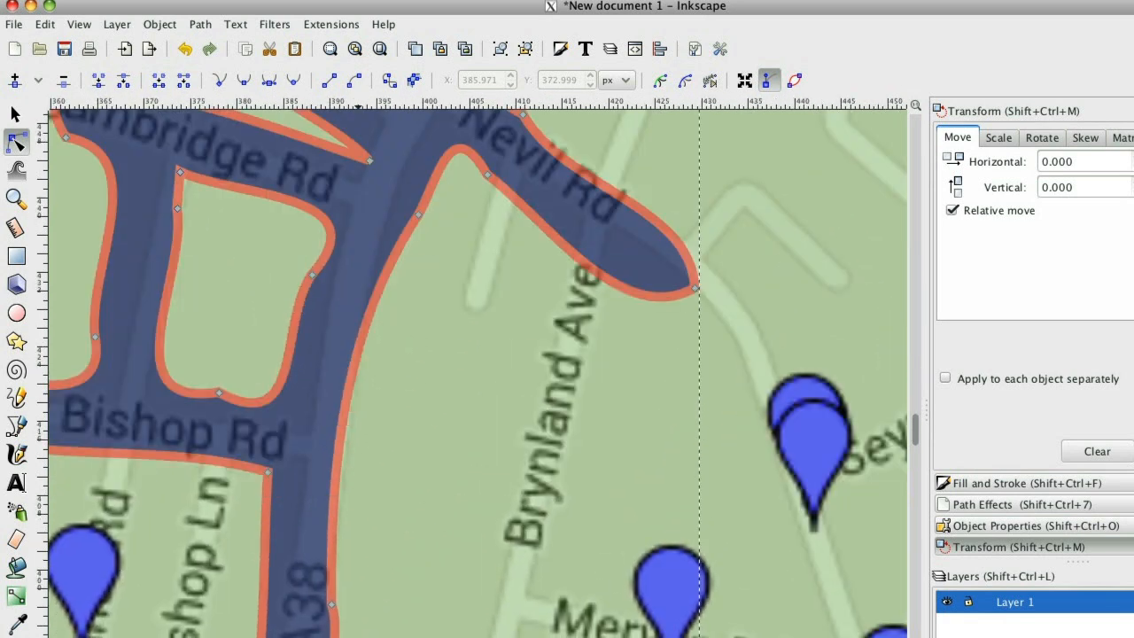
{"action": "mouse_move", "coordinate": [429, 401]}
{"action": "left_mouse_down"}
{"action": "mouse_move", "coordinate": [455, 423]}
{"action": "mouse_move", "coordinate": [724, 529]}
{"action": "left_mouse_up"}
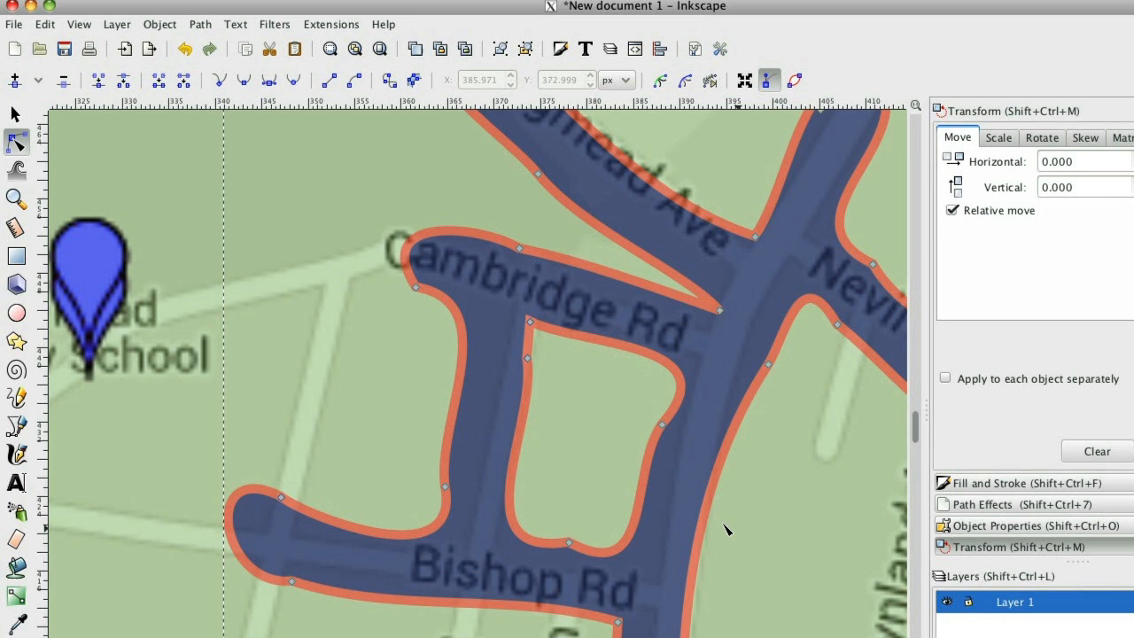
{"action": "key", "text": "minus"}
{"action": "key", "text": "minus"}
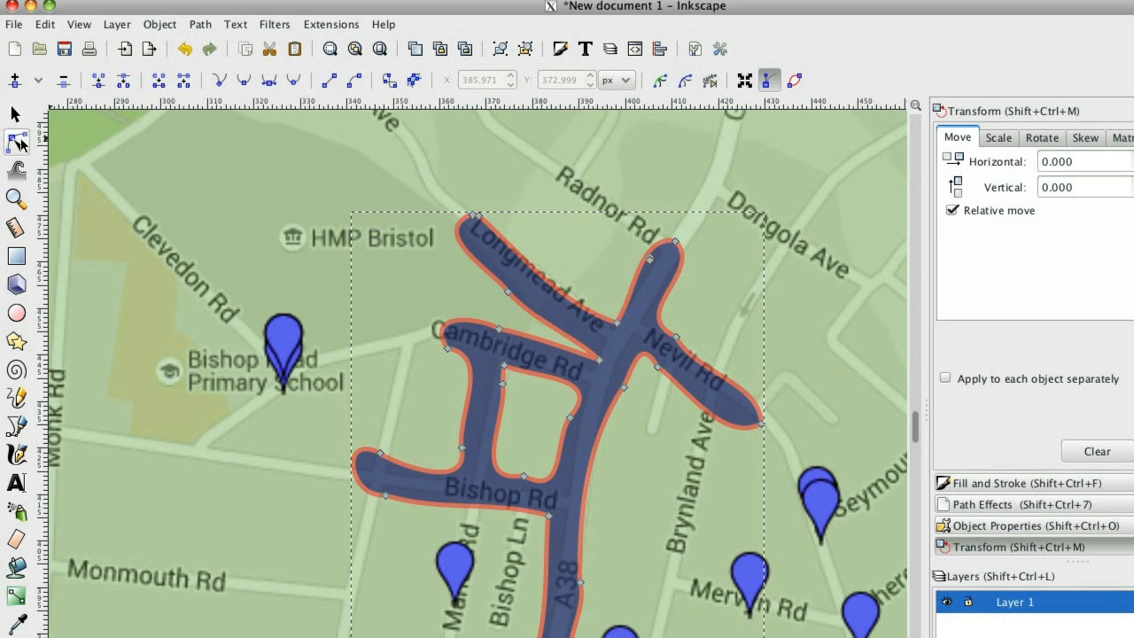
Move the end nodes of the Longmead Ave arm toward Radnor Rd and bend its edge with the node handles
{"action": "left_click", "coordinate": [511, 175]}
{"action": "left_click_drag", "start_coordinate": [450, 197], "coordinate": [496, 232]}
{"action": "left_click", "coordinate": [482, 218]}
{"action": "left_click_drag", "start_coordinate": [458, 201], "coordinate": [521, 192]}
{"action": "left_click_drag", "start_coordinate": [568, 234], "coordinate": [519, 259]}
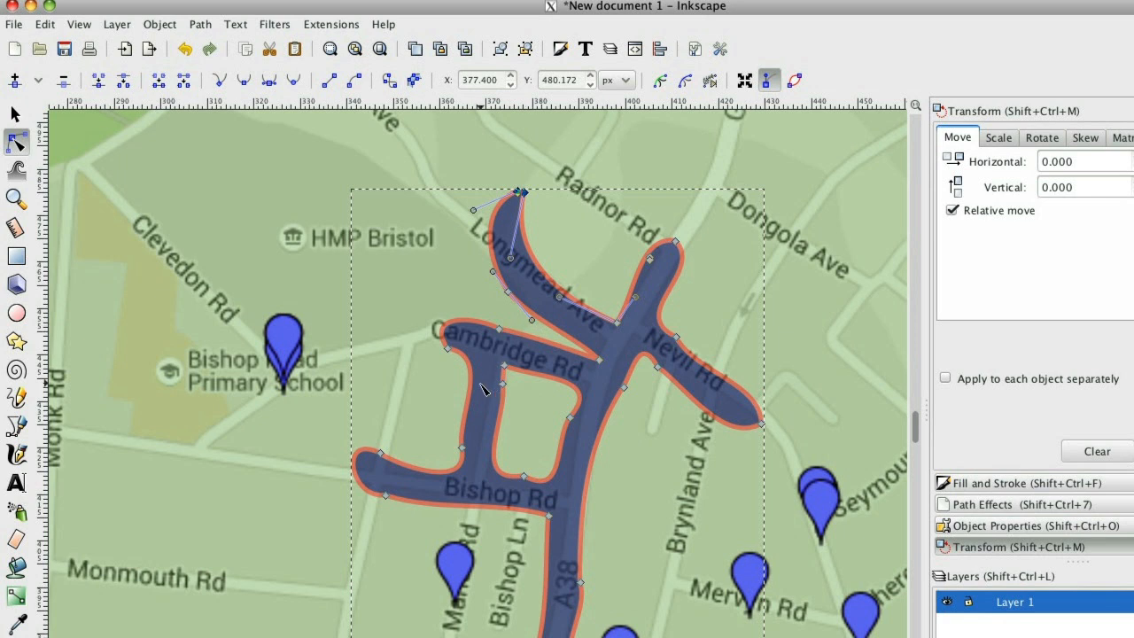
Delete the merged road shape, leaving only the map bitmap
{"action": "key", "text": "s"}
{"action": "left_click", "coordinate": [380, 168]}
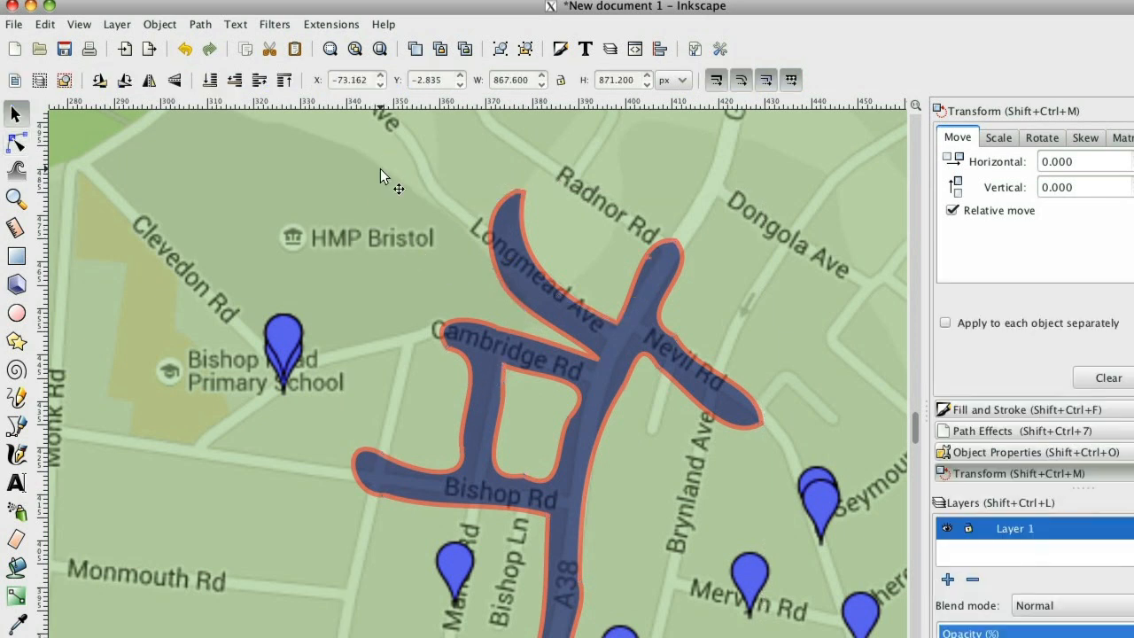
{"action": "left_click", "coordinate": [534, 292]}
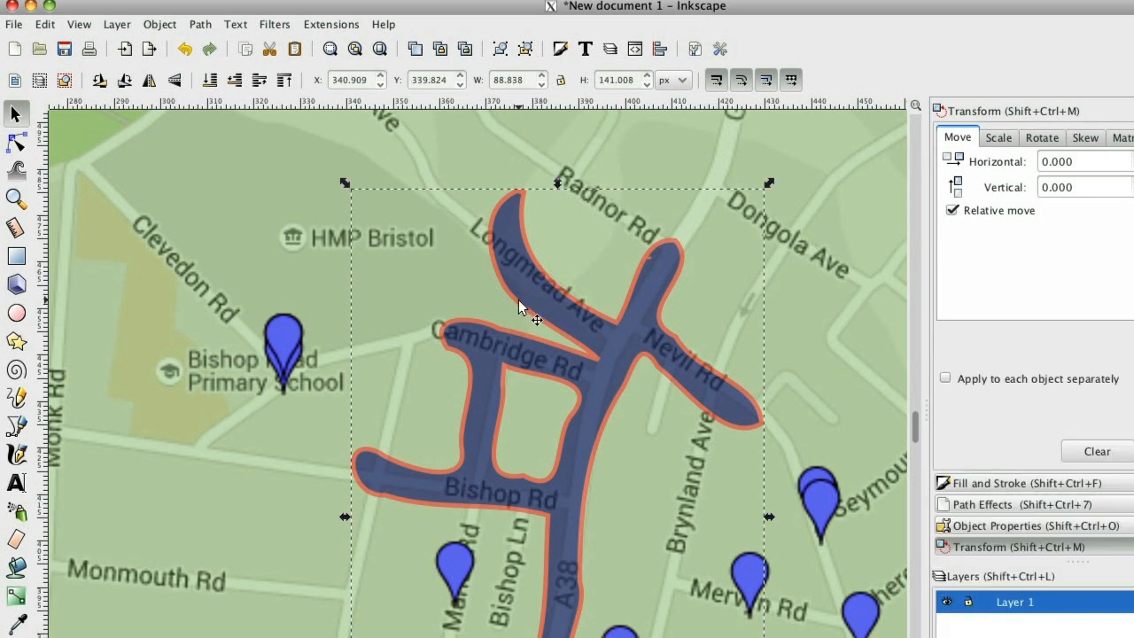
{"action": "key", "text": "Delete"}
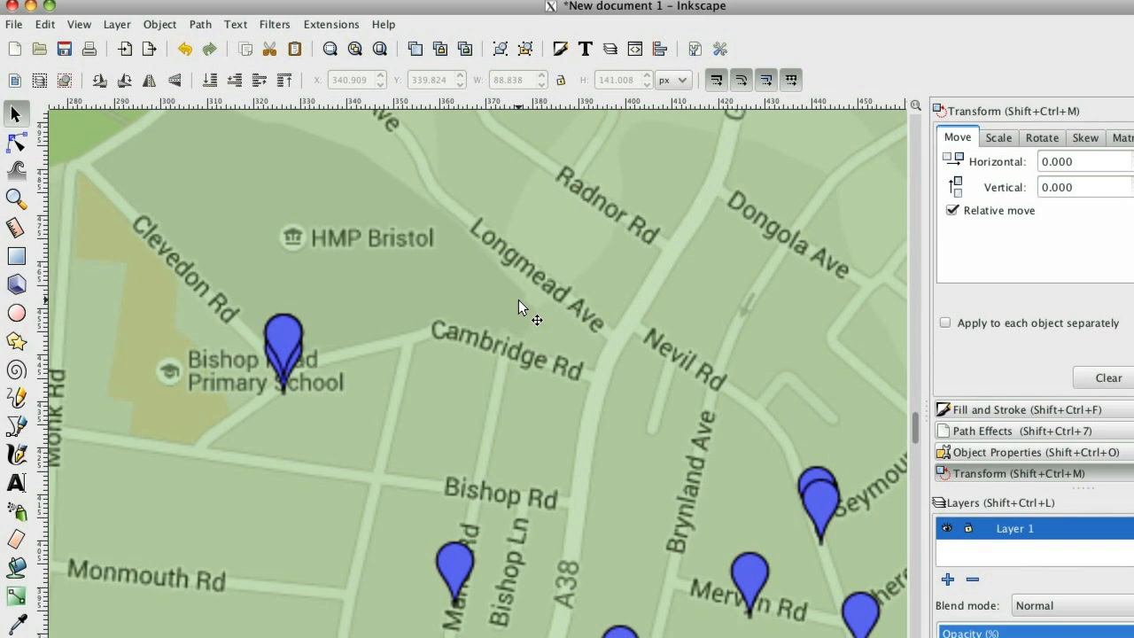
Draw a long S-curved freehand line over the map from HMP Bristol to the A38, with two upward branches and one downward branch
{"action": "left_click", "coordinate": [16, 397]}
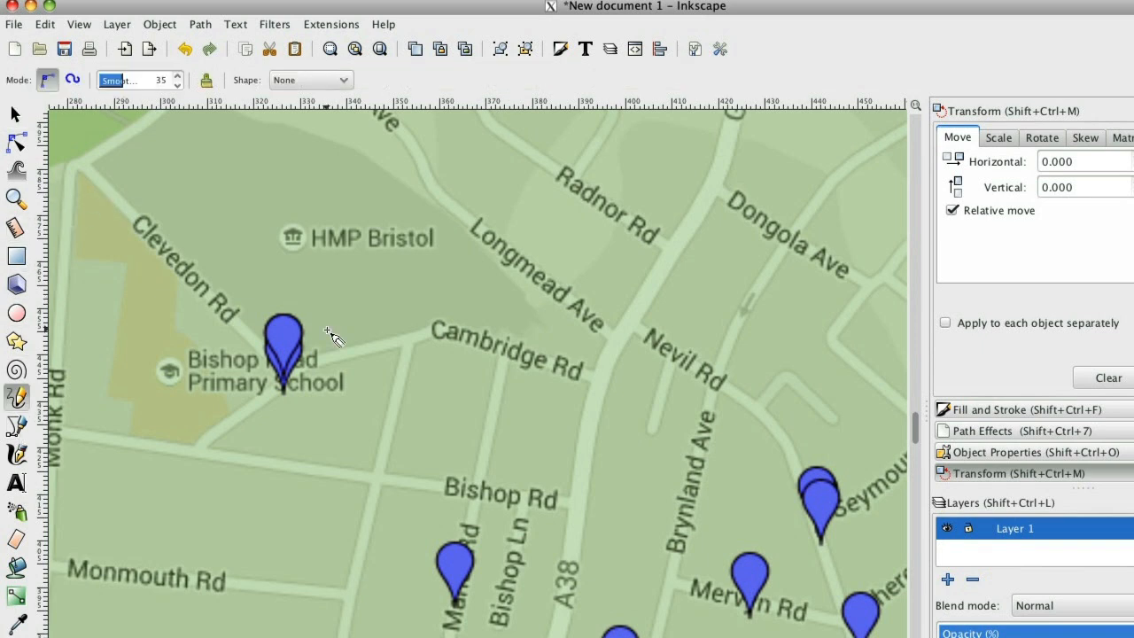
{"action": "mouse_move", "coordinate": [327, 254]}
{"action": "left_mouse_down"}
{"action": "mouse_move", "coordinate": [396, 343]}
{"action": "mouse_move", "coordinate": [596, 394]}
{"action": "mouse_move", "coordinate": [615, 525]}
{"action": "left_mouse_up"}
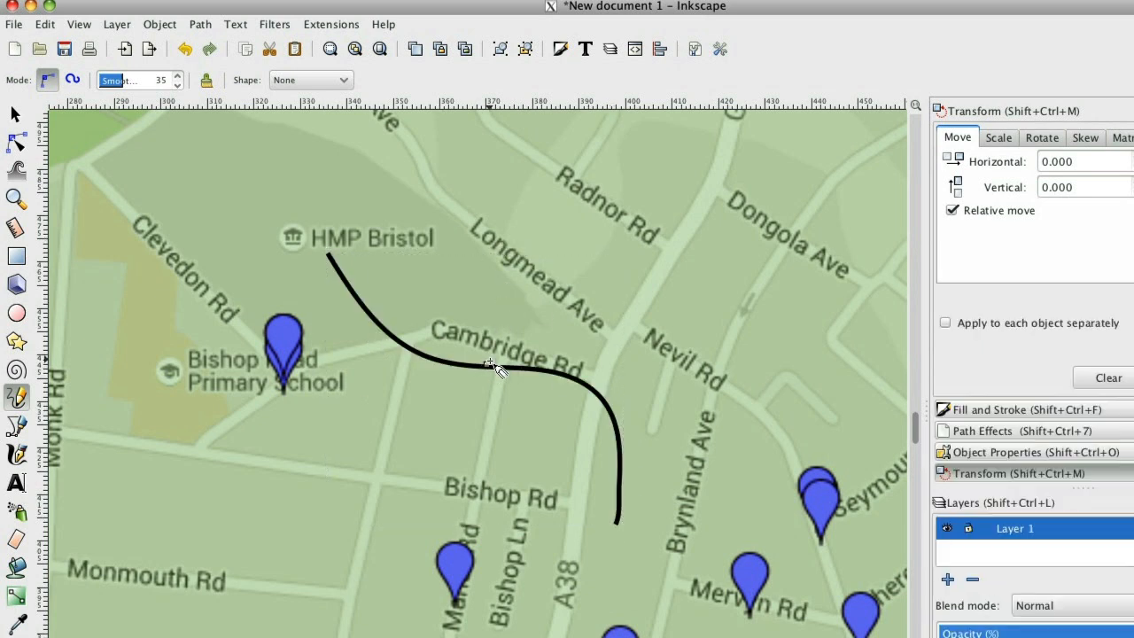
{"action": "left_click_drag", "start_coordinate": [487, 365], "coordinate": [498, 255]}
{"action": "mouse_move", "coordinate": [542, 370]}
{"action": "left_mouse_down"}
{"action": "mouse_move", "coordinate": [537, 436]}
{"action": "mouse_move", "coordinate": [510, 479]}
{"action": "left_mouse_up"}
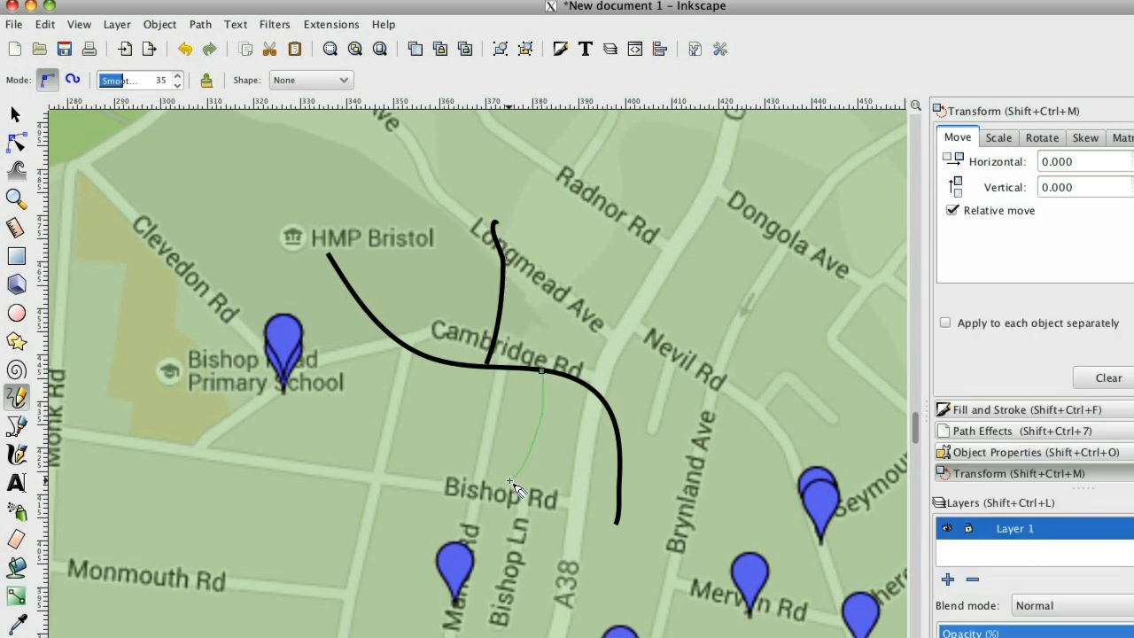
{"action": "mouse_move", "coordinate": [396, 337]}
{"action": "left_mouse_down"}
{"action": "mouse_move", "coordinate": [412, 306]}
{"action": "mouse_move", "coordinate": [418, 239]}
{"action": "left_mouse_up"}
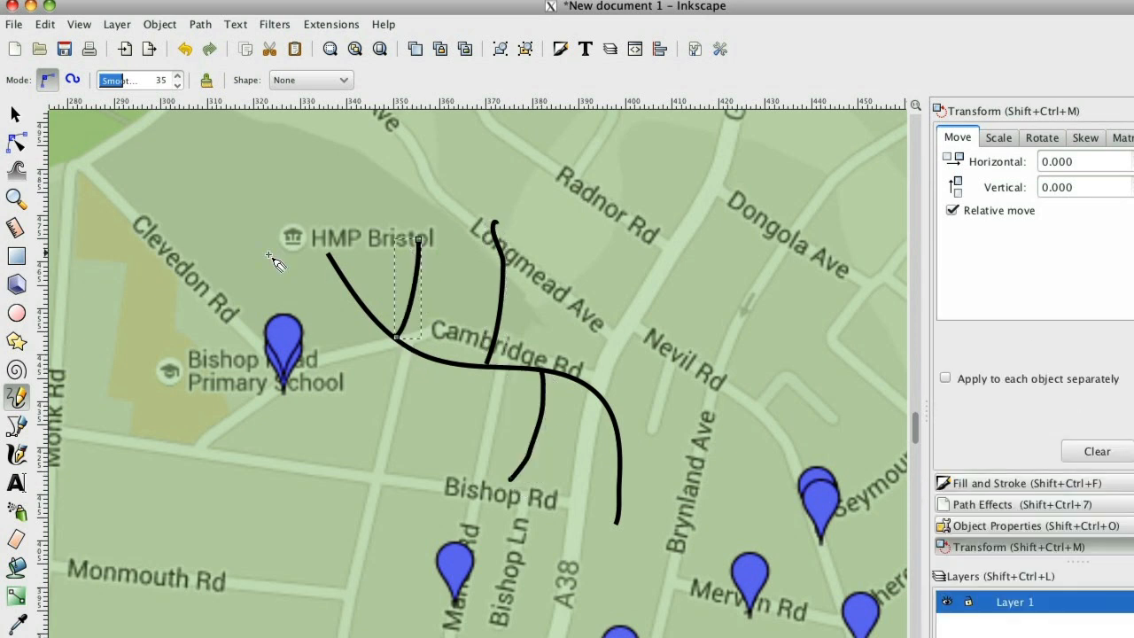
Remove the map bitmap from view and set the stroke width of all four freehand lines to 2.6 px
{"action": "left_click", "coordinate": [17, 111]}
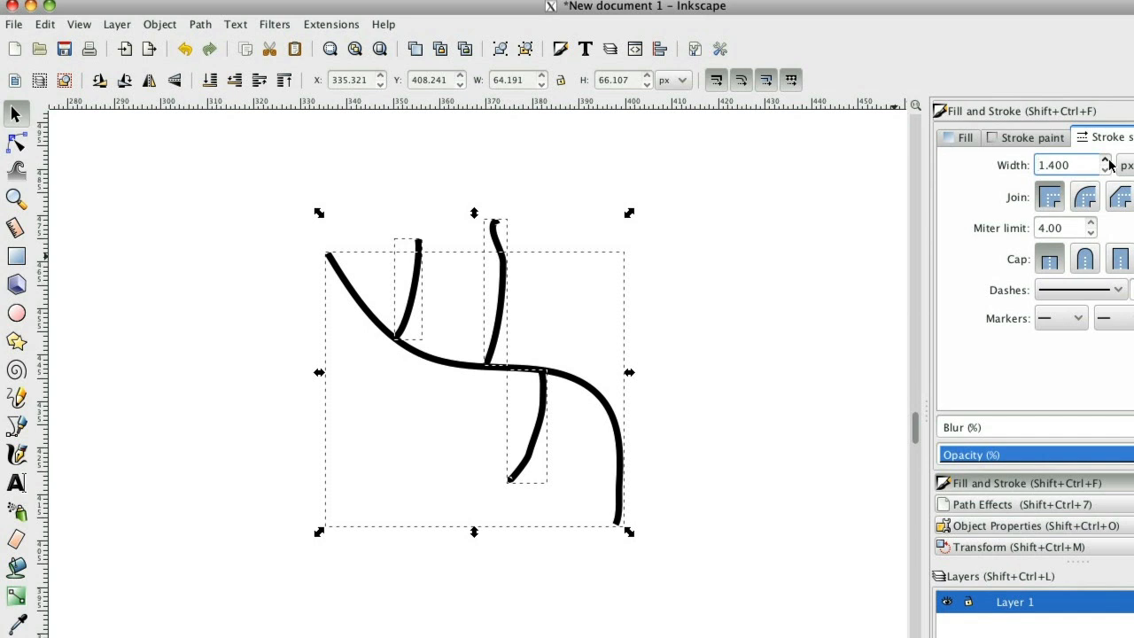
{"action": "left_click", "coordinate": [1105, 160]}
{"action": "left_click", "coordinate": [1106, 161]}
{"action": "left_click", "coordinate": [1105, 160]}
{"action": "left_click", "coordinate": [1106, 160]}
{"action": "left_click", "coordinate": [1105, 160]}
{"action": "left_click", "coordinate": [1106, 160]}
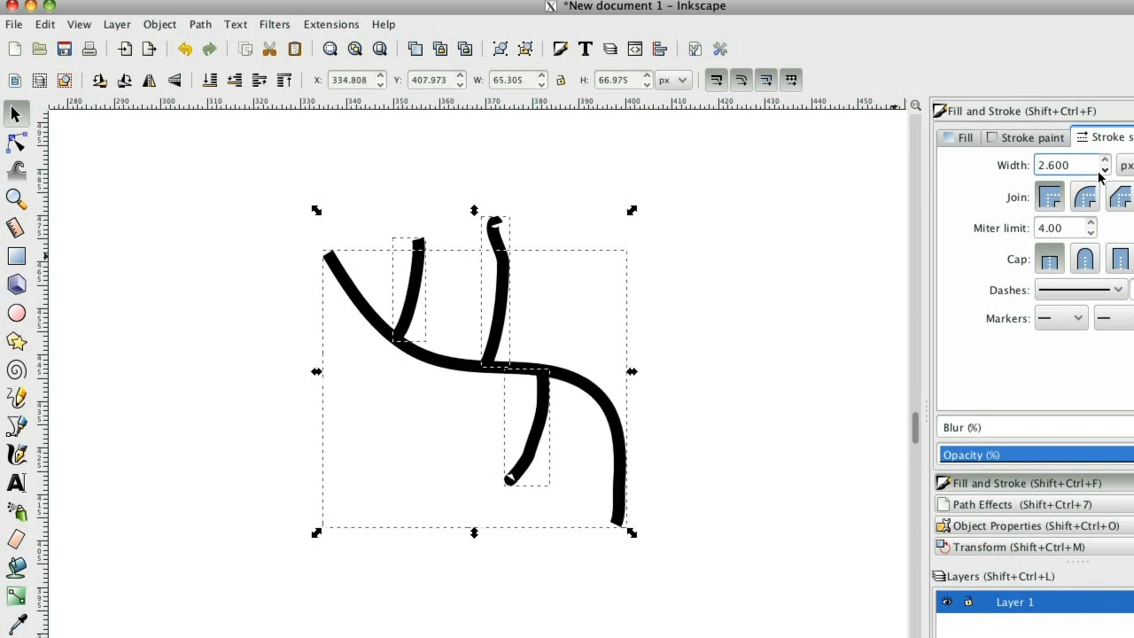
{"action": "left_click", "coordinate": [776, 386]}
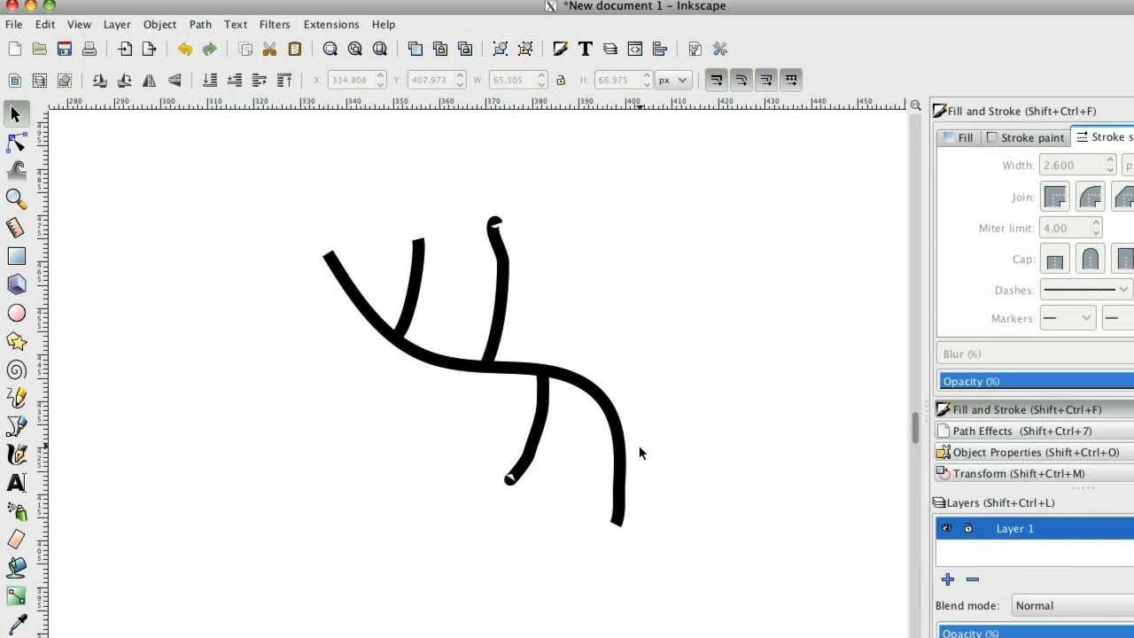
Reshape the taller upward branch by deleting its surplus end node, repositioning the remaining nodes and bending its upper part with handles
{"action": "mouse_move", "coordinate": [290, 211]}
{"action": "left_mouse_down"}
{"action": "mouse_move", "coordinate": [694, 506]}
{"action": "mouse_move", "coordinate": [735, 584]}
{"action": "left_mouse_up"}
{"action": "left_click", "coordinate": [689, 346]}
{"action": "left_click", "coordinate": [15, 141]}
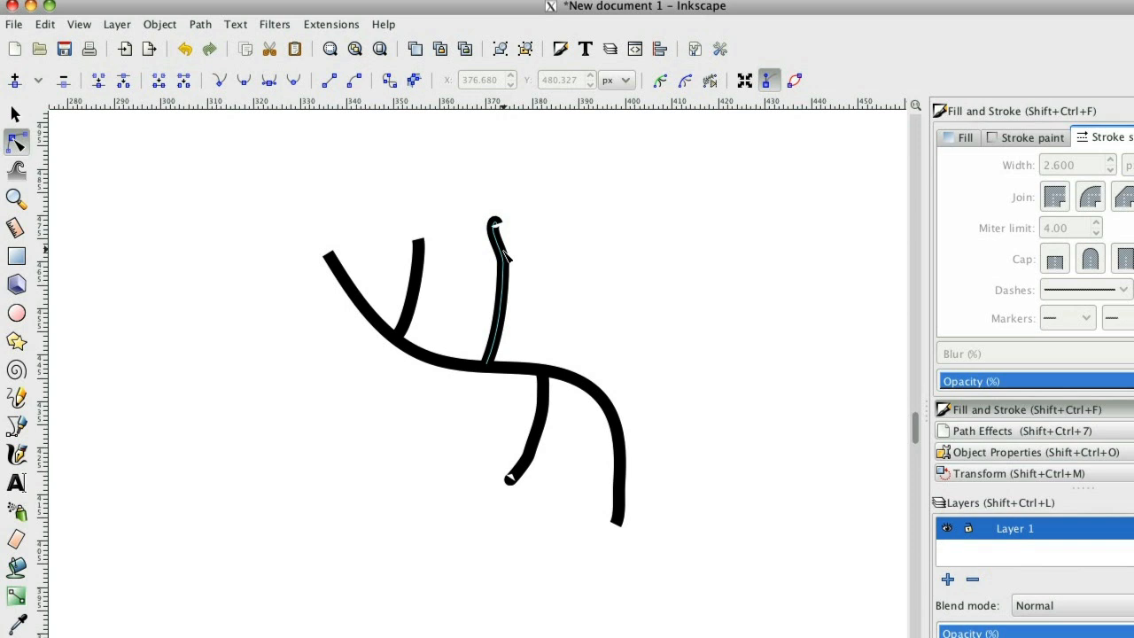
{"action": "left_click", "coordinate": [497, 251]}
{"action": "mouse_move", "coordinate": [500, 224]}
{"action": "left_mouse_down"}
{"action": "mouse_move", "coordinate": [533, 223]}
{"action": "mouse_move", "coordinate": [530, 232]}
{"action": "mouse_move", "coordinate": [497, 217]}
{"action": "mouse_move", "coordinate": [508, 229]}
{"action": "mouse_move", "coordinate": [476, 265]}
{"action": "mouse_move", "coordinate": [470, 256]}
{"action": "left_mouse_up"}
{"action": "key", "text": "Delete"}
{"action": "mouse_move", "coordinate": [497, 334]}
{"action": "left_mouse_down"}
{"action": "mouse_move", "coordinate": [553, 320]}
{"action": "mouse_move", "coordinate": [462, 303]}
{"action": "left_mouse_up"}
{"action": "left_click_drag", "start_coordinate": [530, 234], "coordinate": [576, 286]}
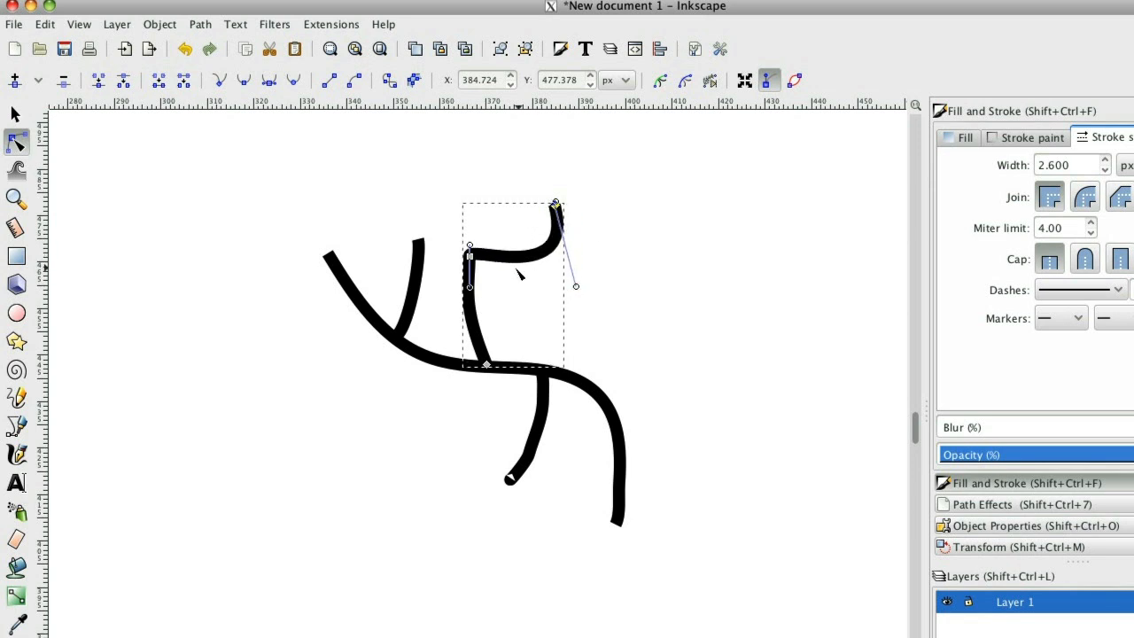
{"action": "mouse_move", "coordinate": [478, 263]}
{"action": "left_mouse_down"}
{"action": "mouse_move", "coordinate": [488, 241]}
{"action": "mouse_move", "coordinate": [488, 261]}
{"action": "left_mouse_up"}
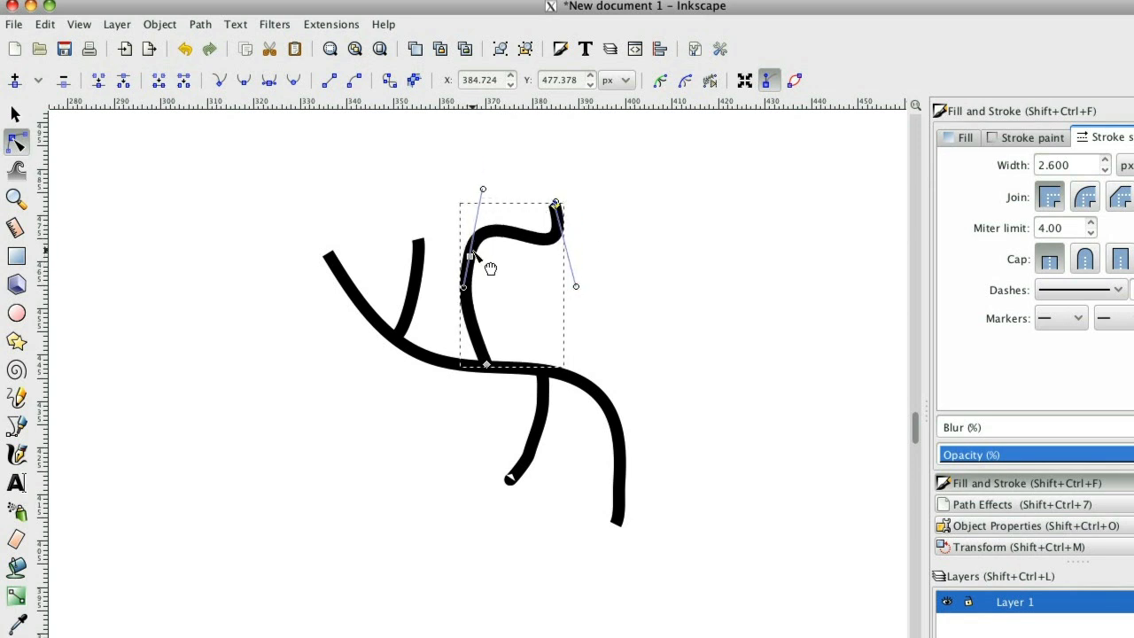
Delete the hooked end node of the downward branch and extend its new end further down and left
{"action": "left_click", "coordinate": [481, 426]}
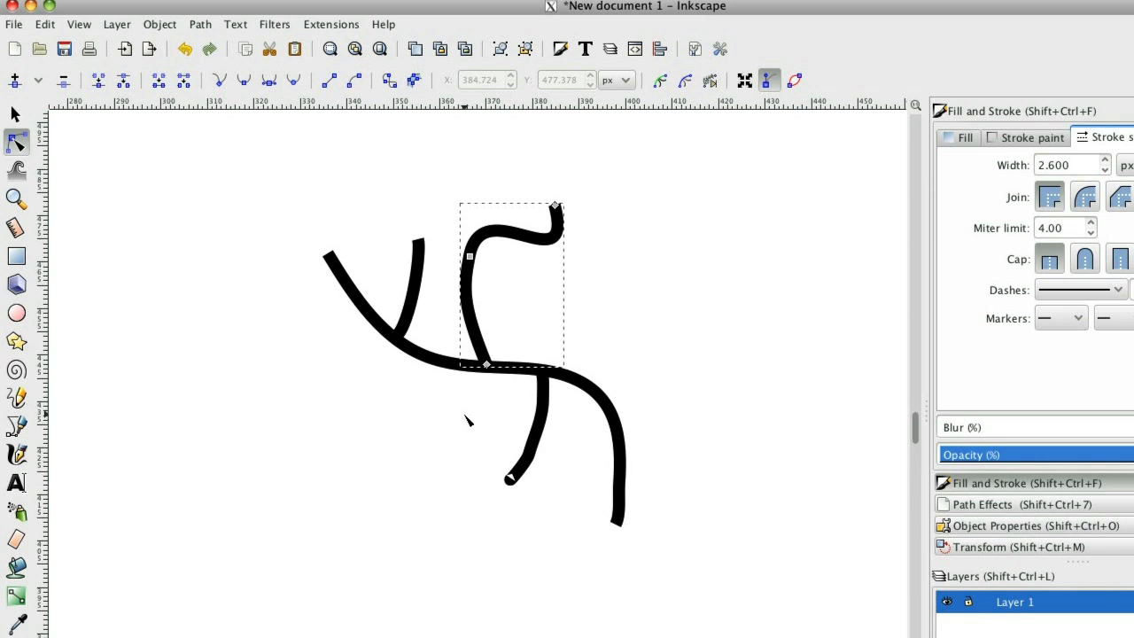
{"action": "left_click", "coordinate": [513, 475]}
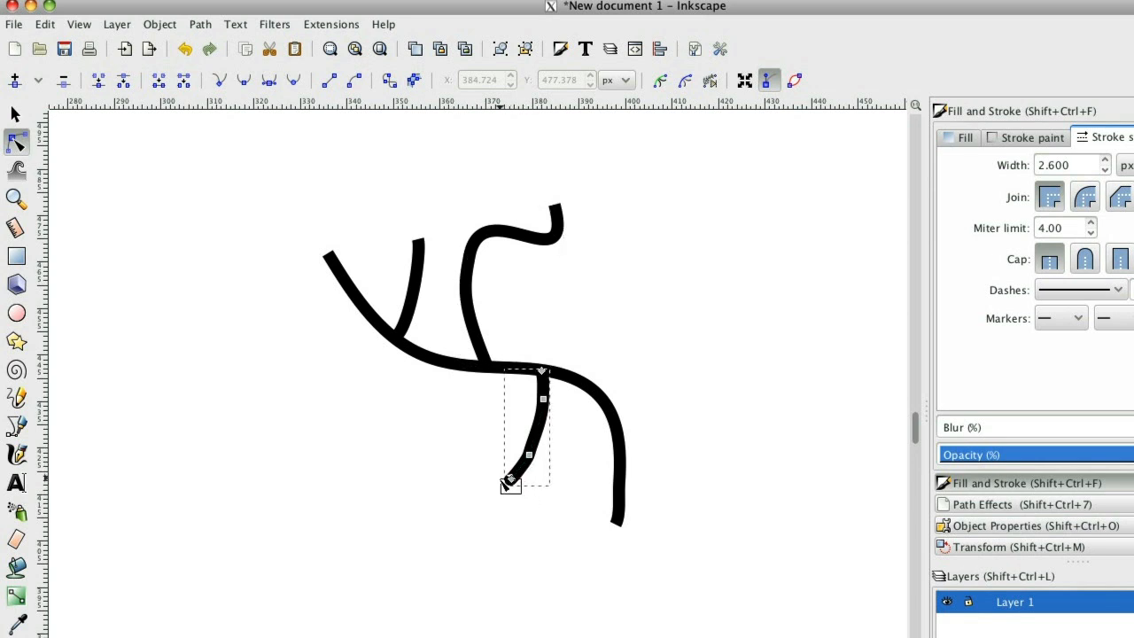
{"action": "key", "text": "Delete"}
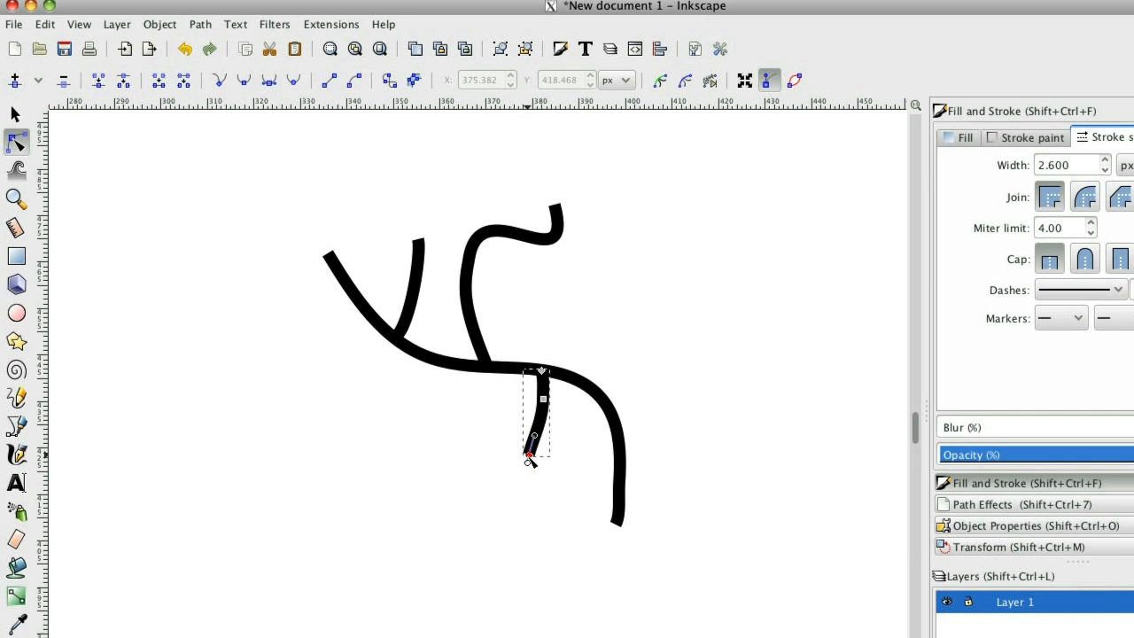
{"action": "left_click_drag", "start_coordinate": [530, 461], "coordinate": [493, 511]}
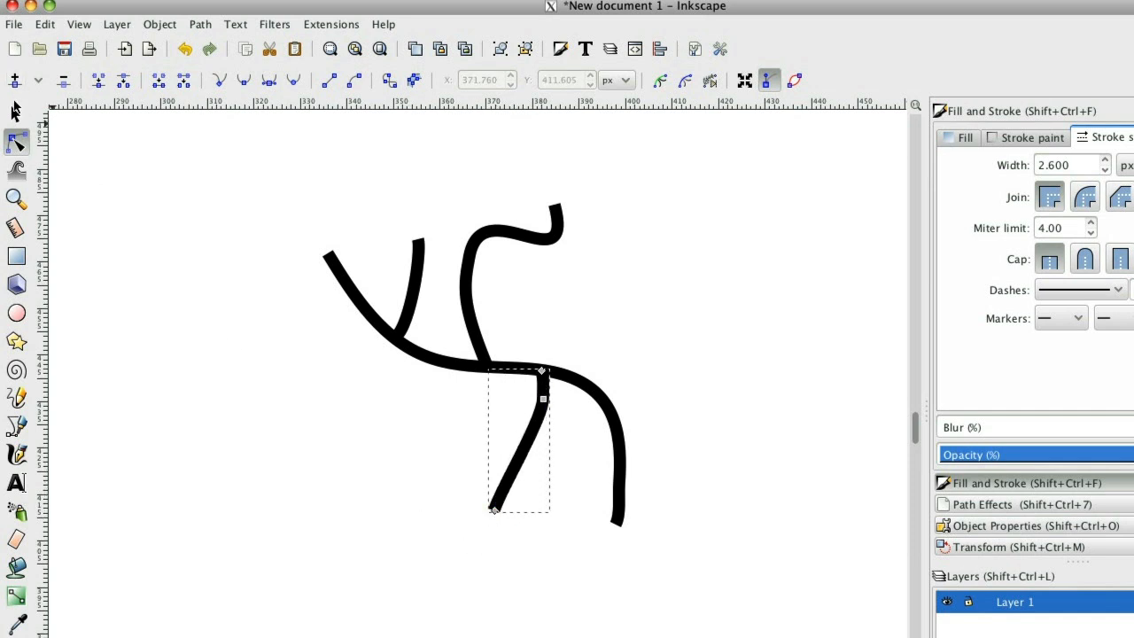
{"action": "left_click", "coordinate": [15, 110]}
{"action": "mouse_move", "coordinate": [254, 173]}
{"action": "left_mouse_down"}
{"action": "mouse_move", "coordinate": [729, 576]}
{"action": "mouse_move", "coordinate": [733, 600]}
{"action": "left_mouse_up"}
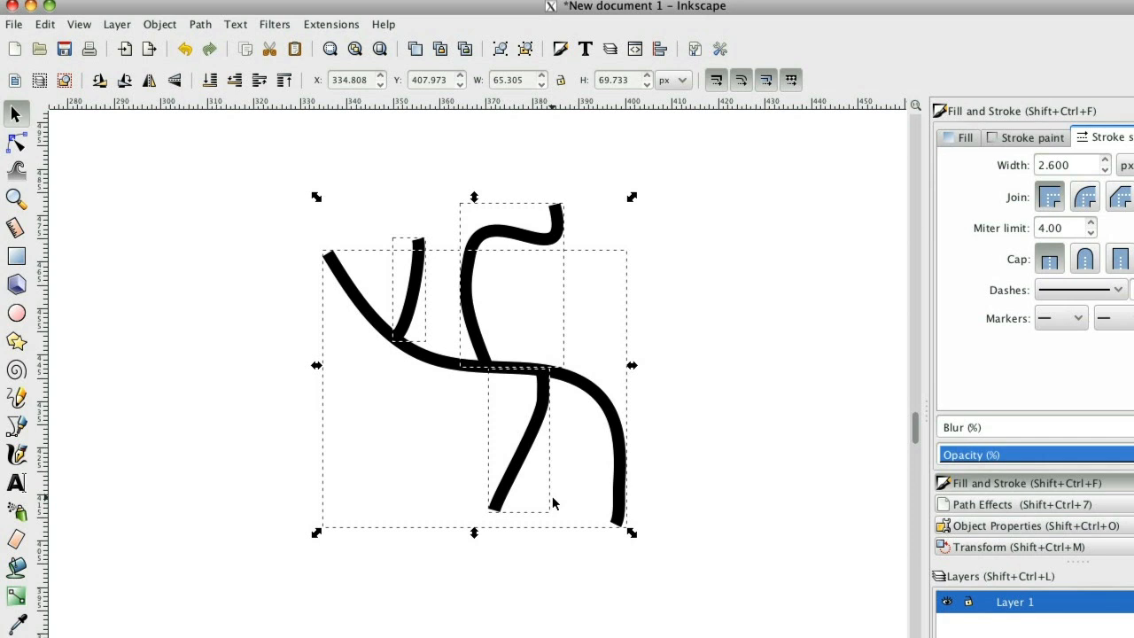
{"action": "left_click", "coordinate": [423, 192]}
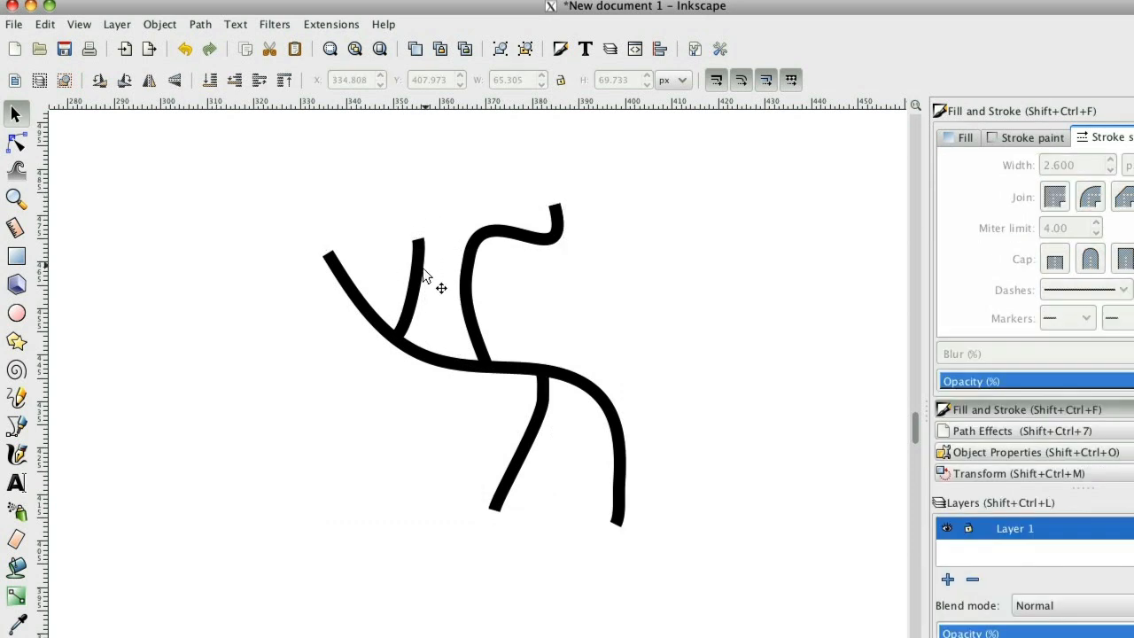
{"action": "left_click", "coordinate": [412, 281]}
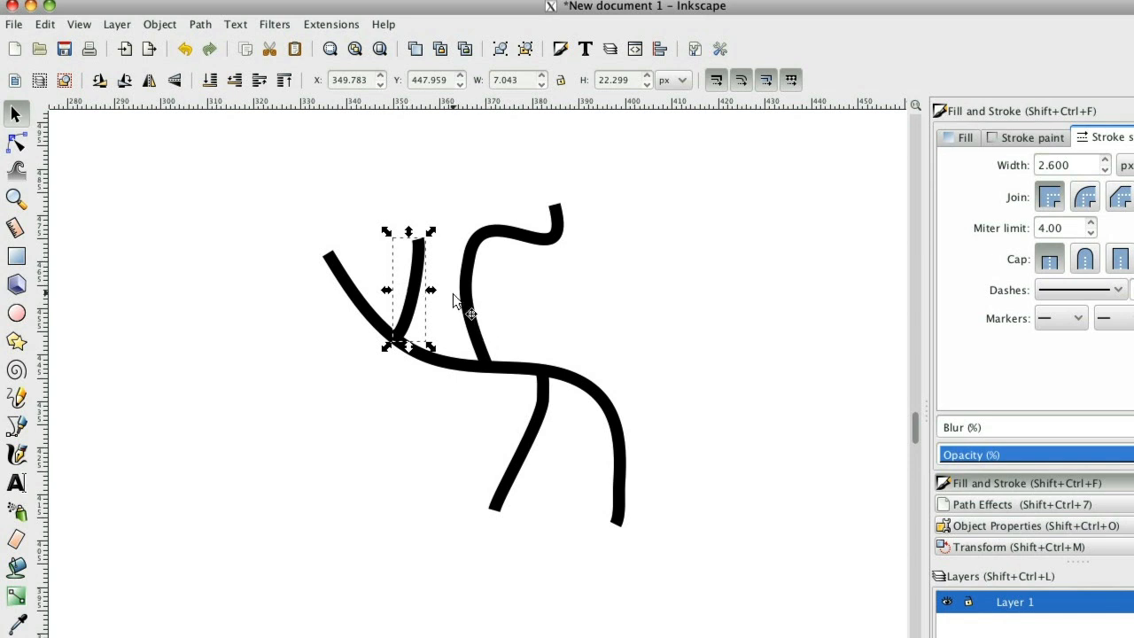
{"action": "mouse_move", "coordinate": [275, 162]}
{"action": "left_mouse_down"}
{"action": "mouse_move", "coordinate": [539, 349]}
{"action": "mouse_move", "coordinate": [682, 528]}
{"action": "left_mouse_up"}
{"action": "left_click", "coordinate": [688, 443]}
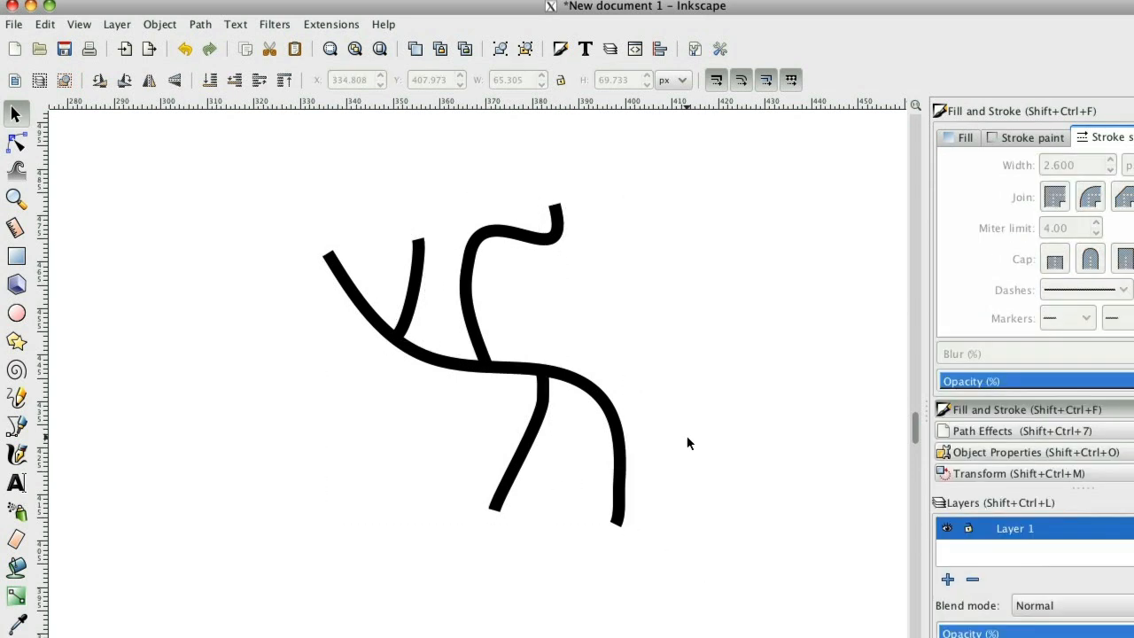
Nudge the downward branch slightly and set the stroke width of all the lines to 0.2 px
{"action": "left_click", "coordinate": [535, 450]}
{"action": "left_click_drag", "start_coordinate": [532, 443], "coordinate": [534, 442]}
{"action": "mouse_move", "coordinate": [698, 578]}
{"action": "left_mouse_down"}
{"action": "mouse_move", "coordinate": [332, 186]}
{"action": "mouse_move", "coordinate": [265, 171]}
{"action": "left_mouse_up"}
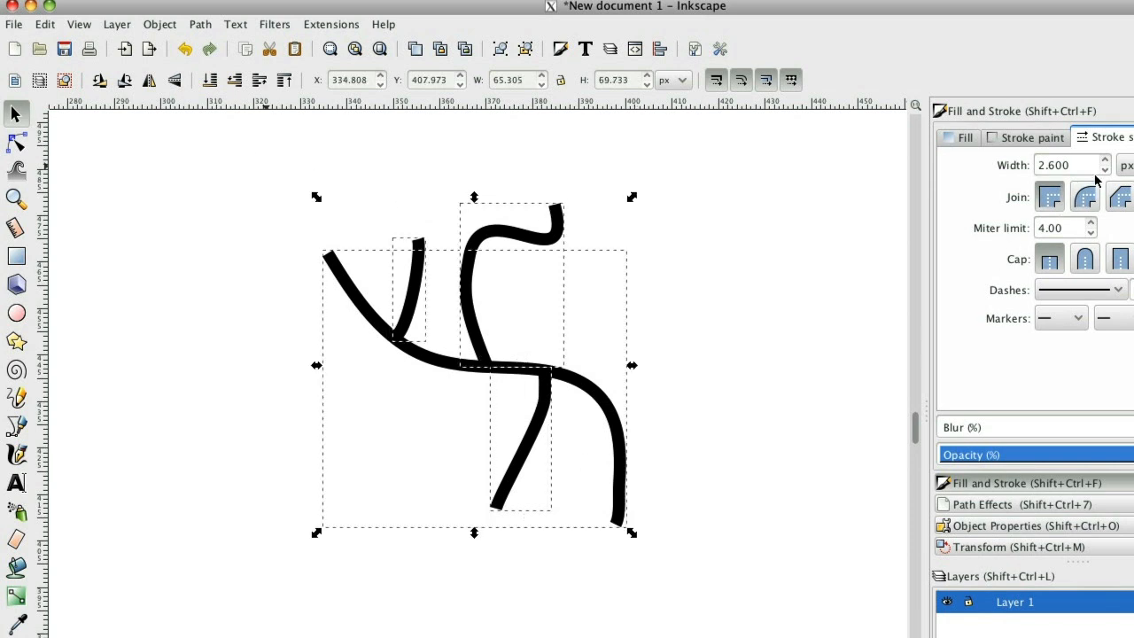
{"action": "double_click", "coordinate": [1052, 165]}
{"action": "type", "text": "0.2"}
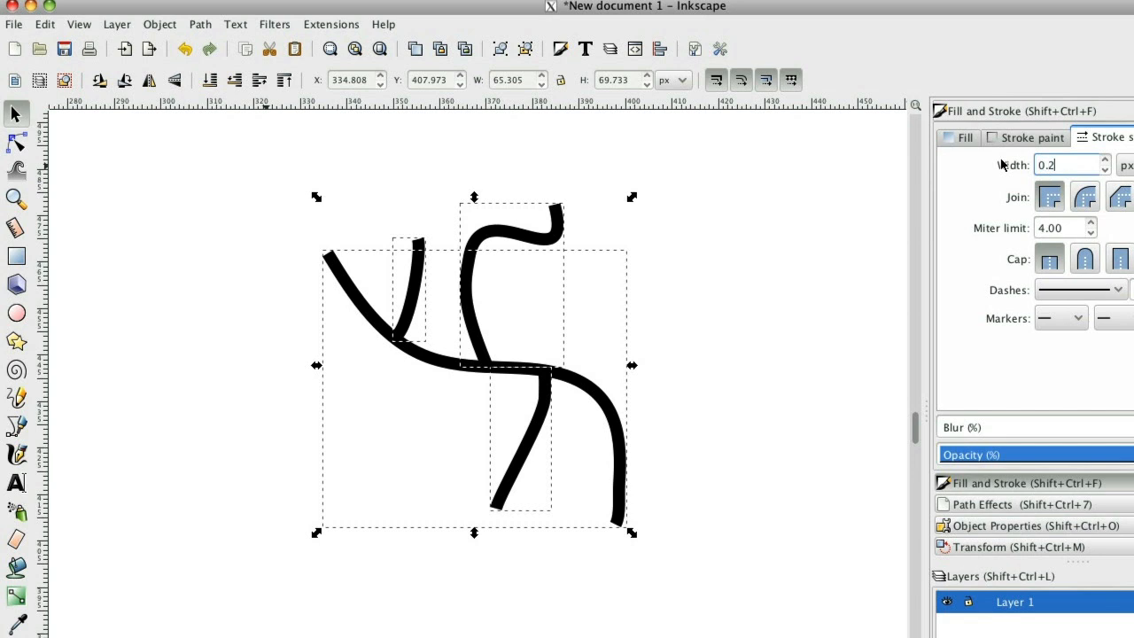
{"action": "key", "text": "Return"}
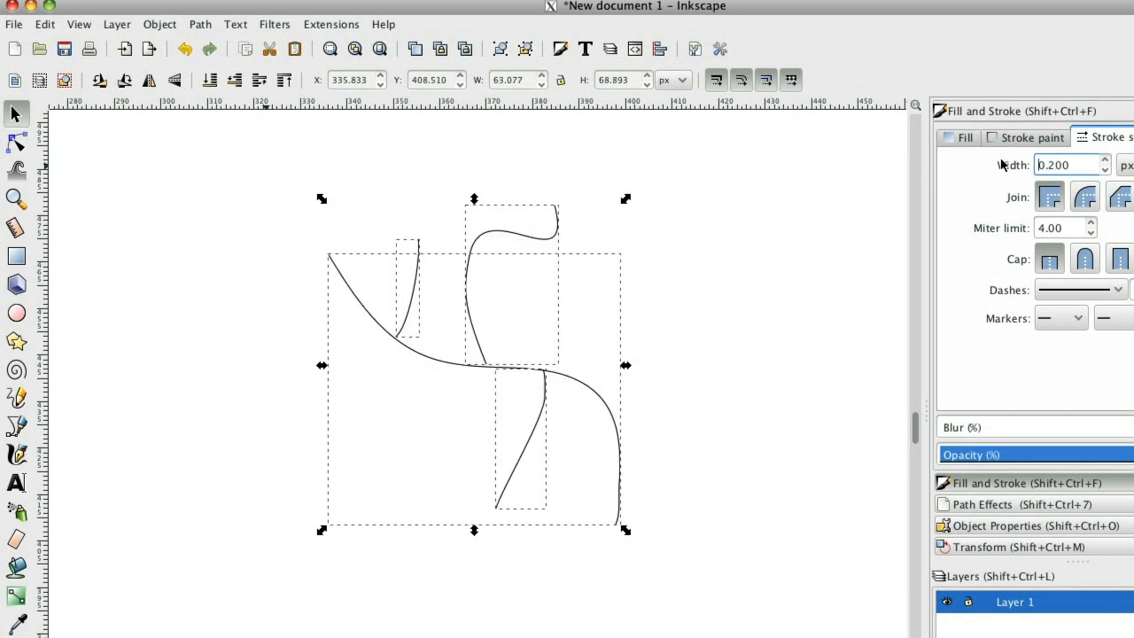
Move the taller upward branch and the downward branch so their ends meet the main line exactly
{"action": "left_click", "coordinate": [696, 420]}
{"action": "key", "text": "z"}
{"action": "left_click_drag", "start_coordinate": [427, 315], "coordinate": [536, 410]}
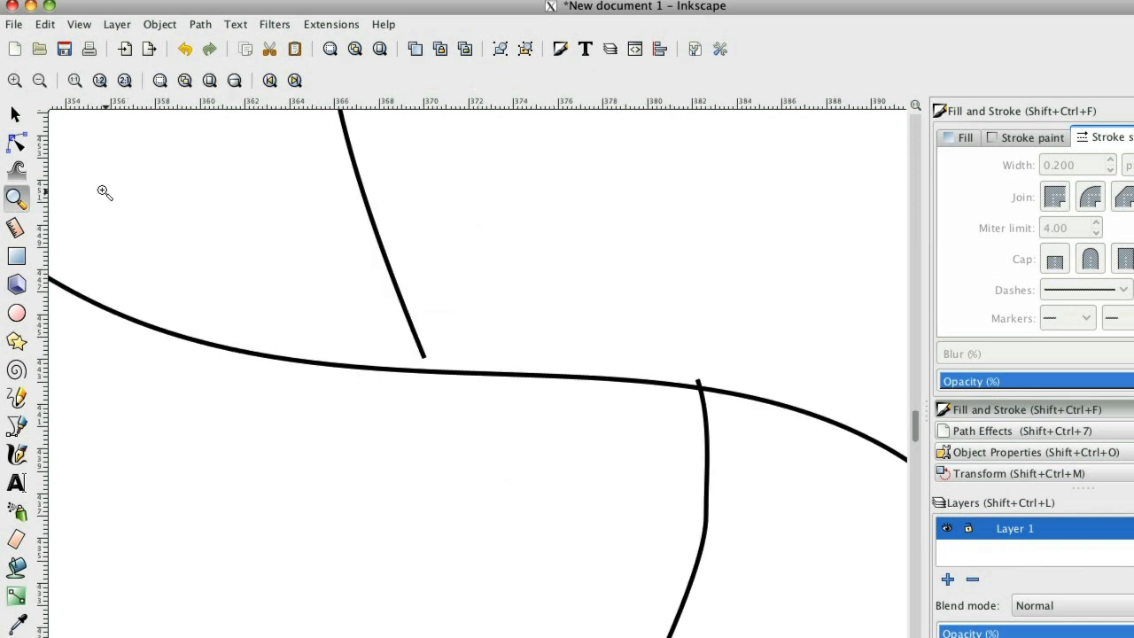
{"action": "left_click", "coordinate": [14, 115]}
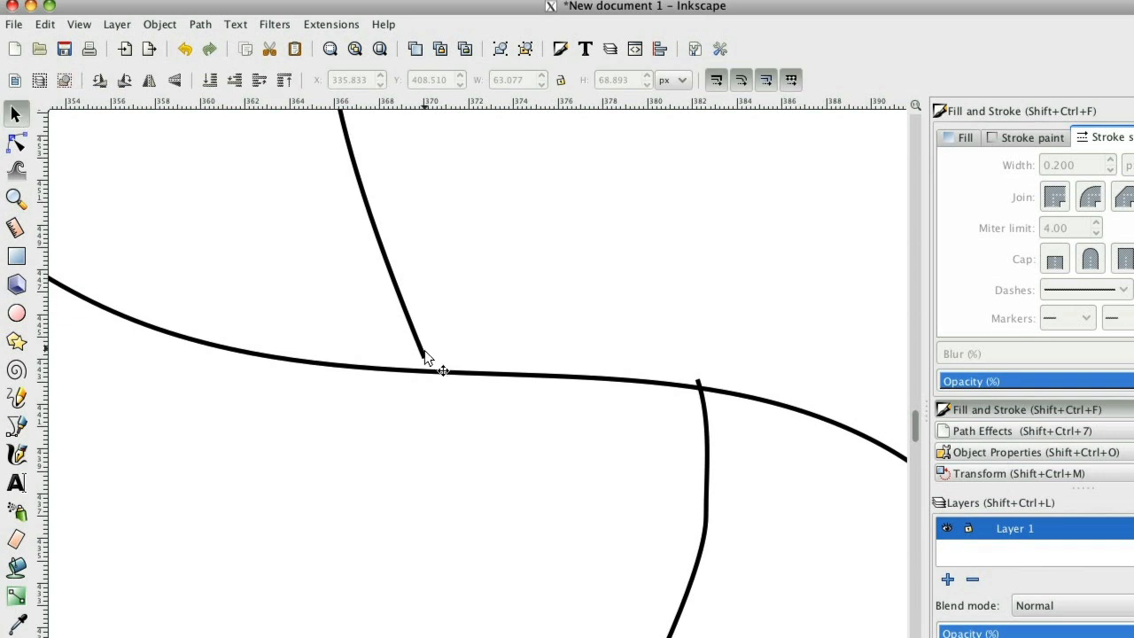
{"action": "left_click", "coordinate": [704, 408]}
{"action": "left_click_drag", "start_coordinate": [425, 352], "coordinate": [434, 381]}
{"action": "left_click", "coordinate": [427, 413]}
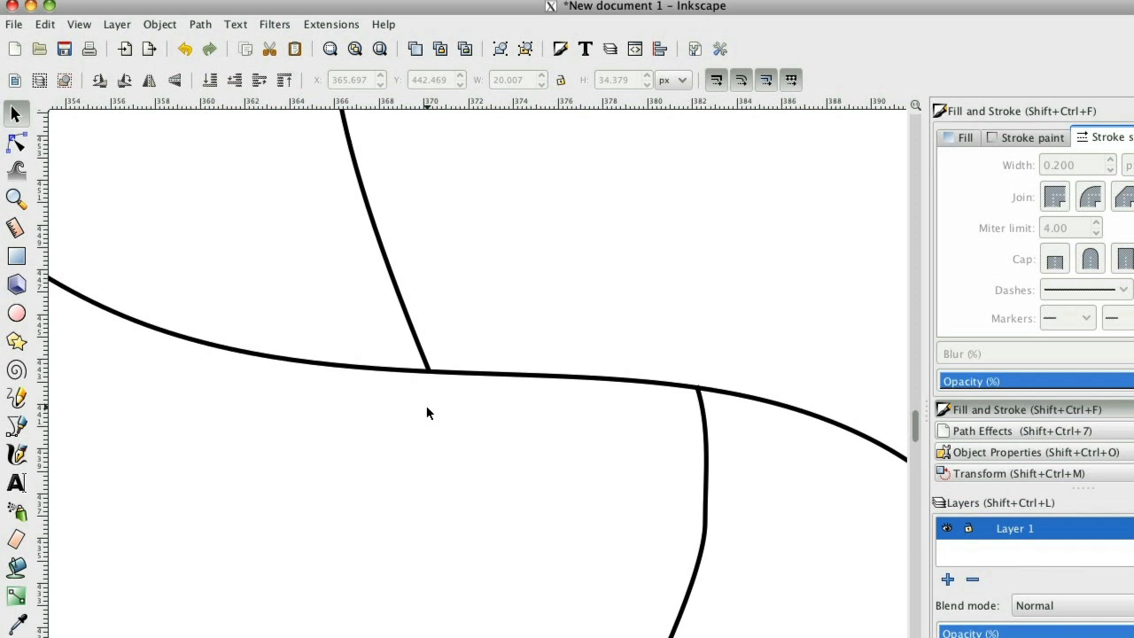
Set the stroke width of all the lines to 2.2 px
{"action": "key", "text": "minus"}
{"action": "key", "text": "minus"}
{"action": "key", "text": "minus"}
{"action": "key", "text": "minus"}
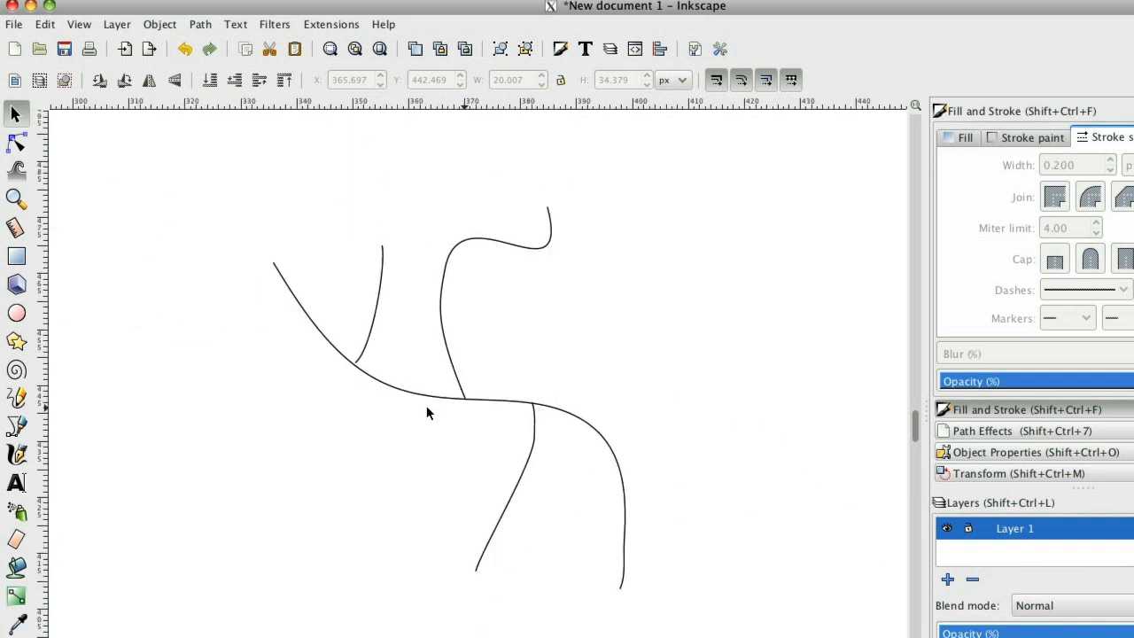
{"action": "mouse_move", "coordinate": [744, 634]}
{"action": "left_mouse_down"}
{"action": "mouse_move", "coordinate": [411, 319]}
{"action": "mouse_move", "coordinate": [208, 167]}
{"action": "left_mouse_up"}
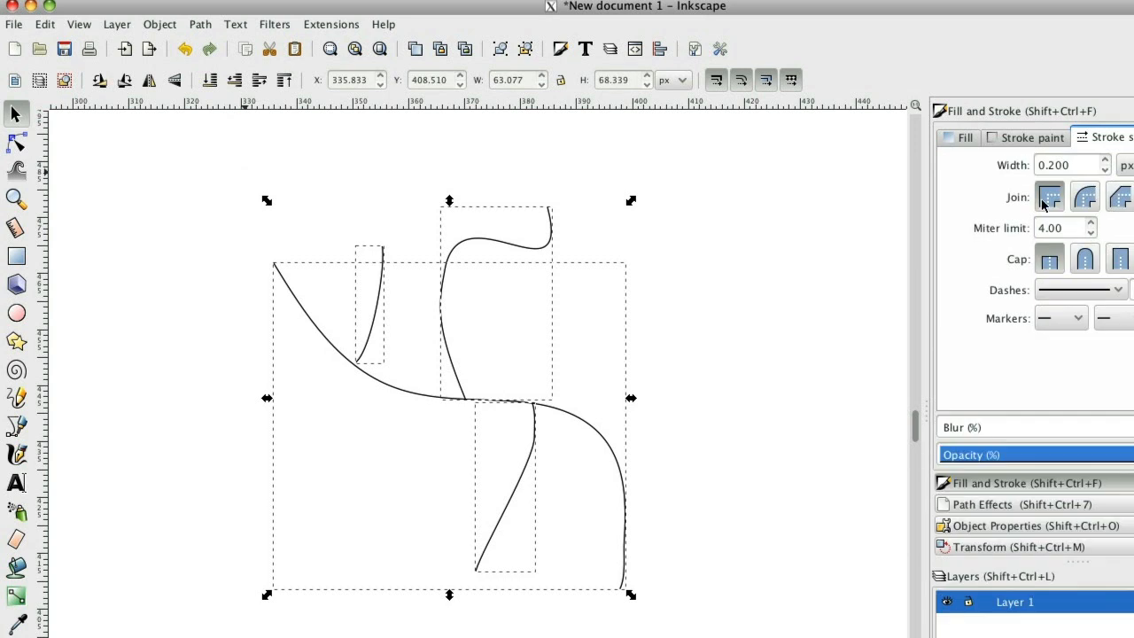
{"action": "left_click_drag", "start_coordinate": [1048, 165], "coordinate": [1034, 165]}
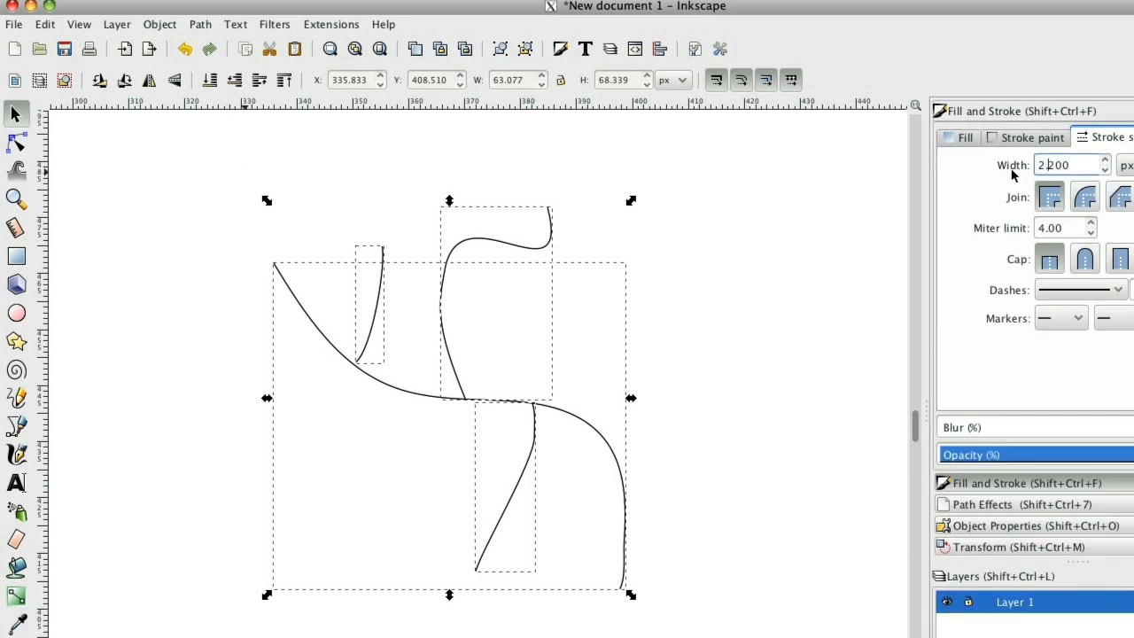
{"action": "type", "text": "2"}
{"action": "key", "text": "Return"}
{"action": "left_click", "coordinate": [743, 384]}
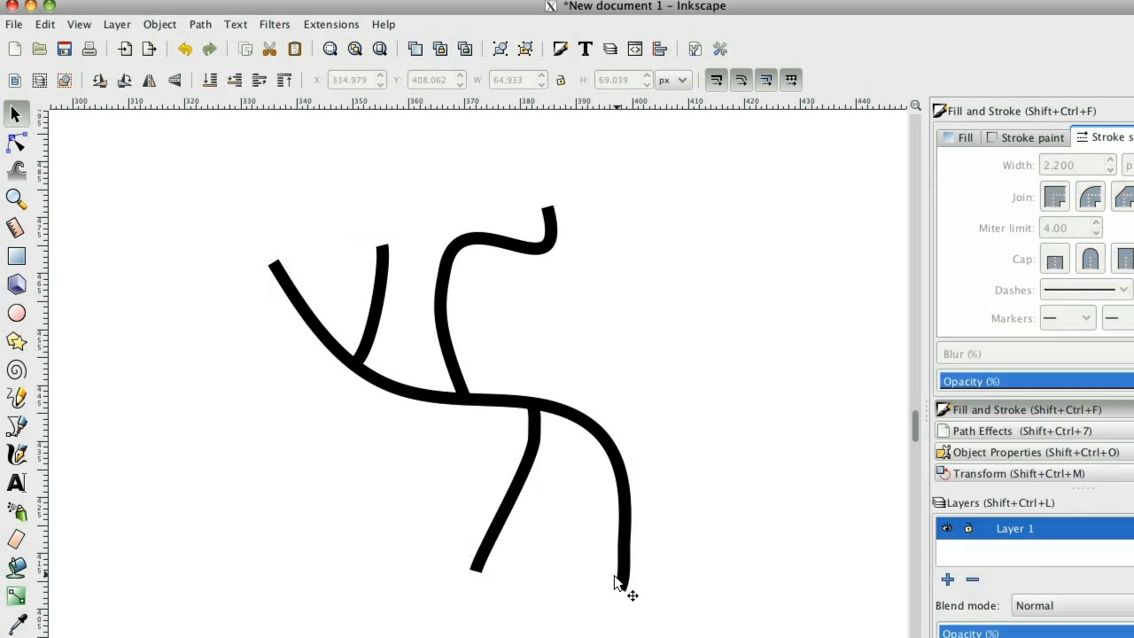
Flip the whole line drawing vertically and place two more copies around it, one of them scaled down
{"action": "key", "text": "ctrl+a"}
{"action": "key", "text": "v"}
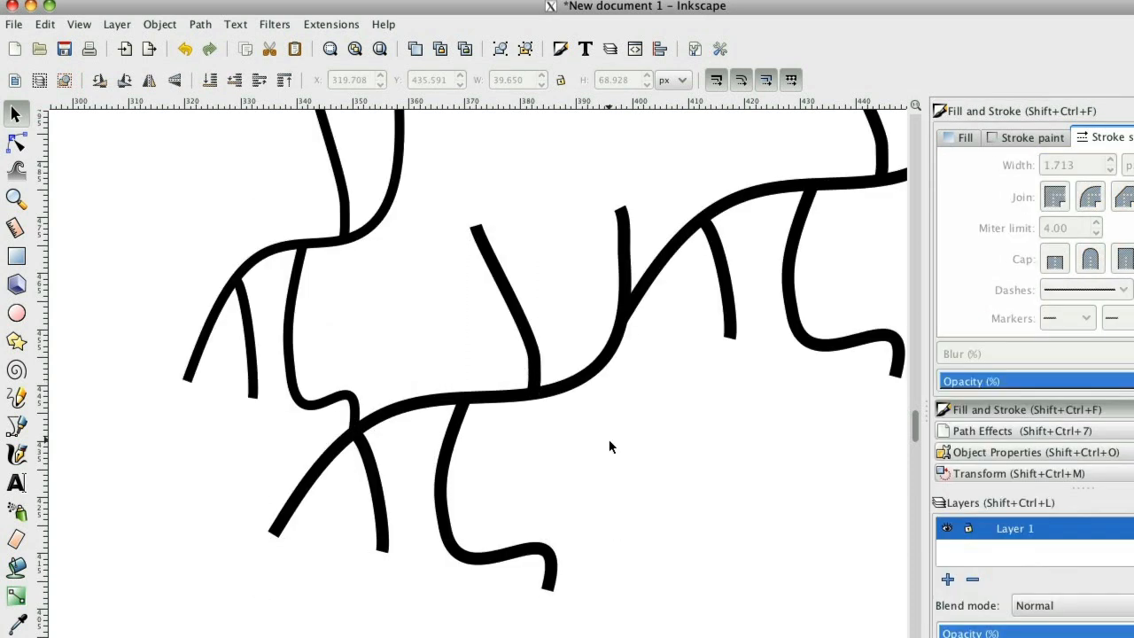
{"action": "key", "text": "minus"}
{"action": "key", "text": "minus"}
Switch to Adobe Illustrator with drawing.svg open
{"action": "key", "text": "super+Tab"}
{"action": "key", "text": "super+Tab"}
{"action": "key", "text": "super+Tab"}
{"action": "key", "text": "super+Tab"}
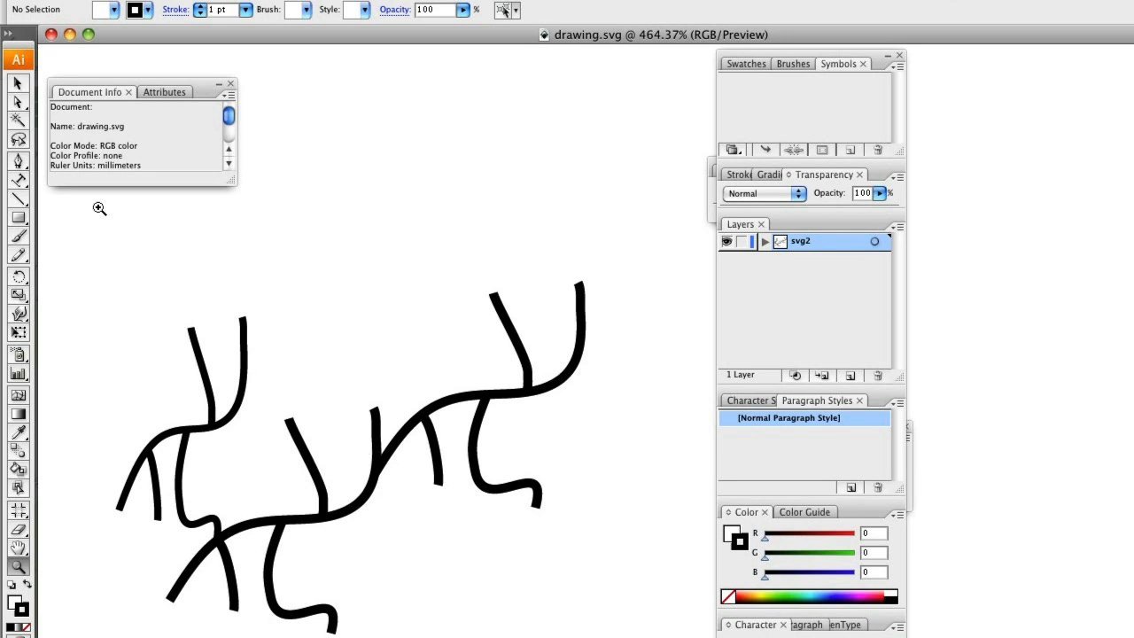
Set the stroke weight of the whole line drawing to 5 pt and reduce it to 4 pt
{"action": "left_click", "coordinate": [17, 83]}
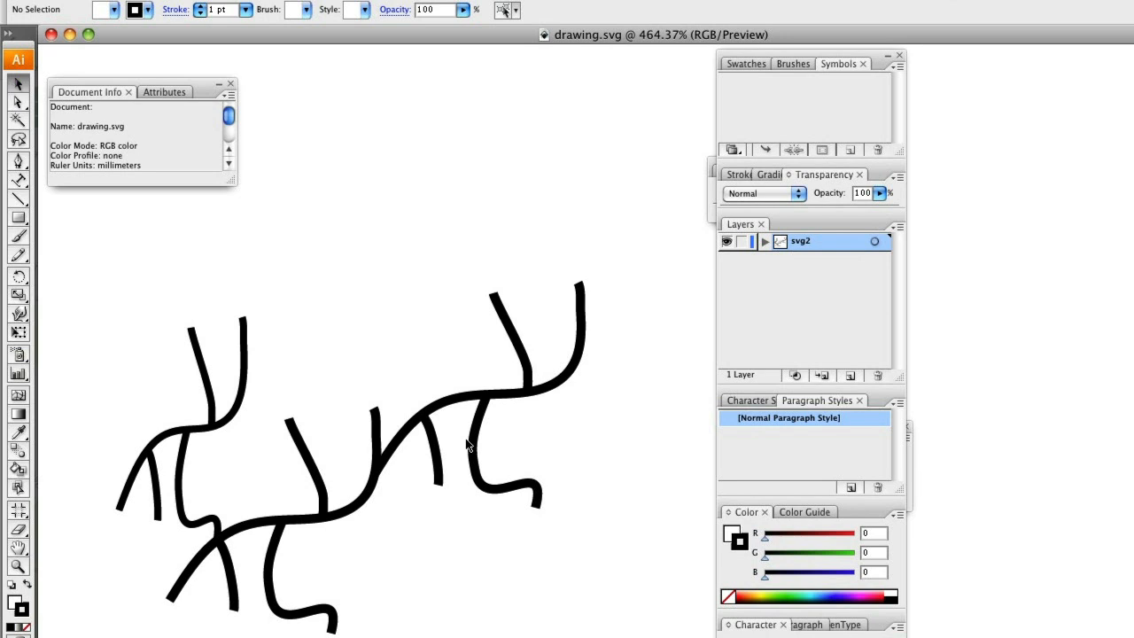
{"action": "mouse_move", "coordinate": [641, 634]}
{"action": "left_mouse_down"}
{"action": "mouse_move", "coordinate": [157, 309]}
{"action": "mouse_move", "coordinate": [83, 227]}
{"action": "mouse_move", "coordinate": [50, 223]}
{"action": "left_mouse_up"}
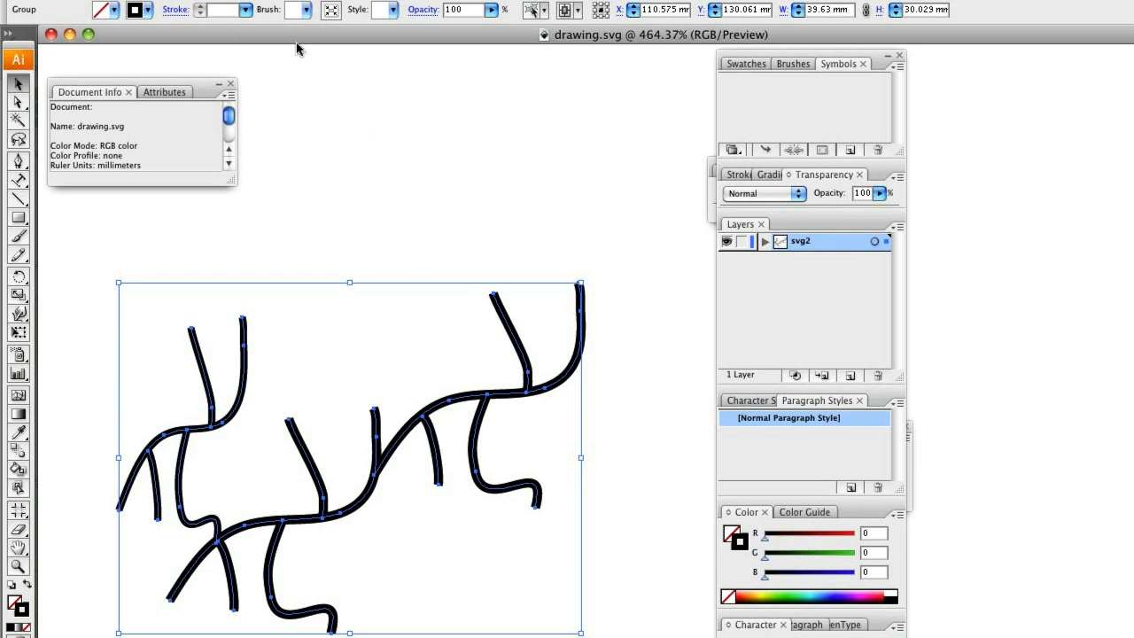
{"action": "left_click", "coordinate": [245, 9]}
{"action": "left_click", "coordinate": [237, 78]}
{"action": "left_click", "coordinate": [246, 10]}
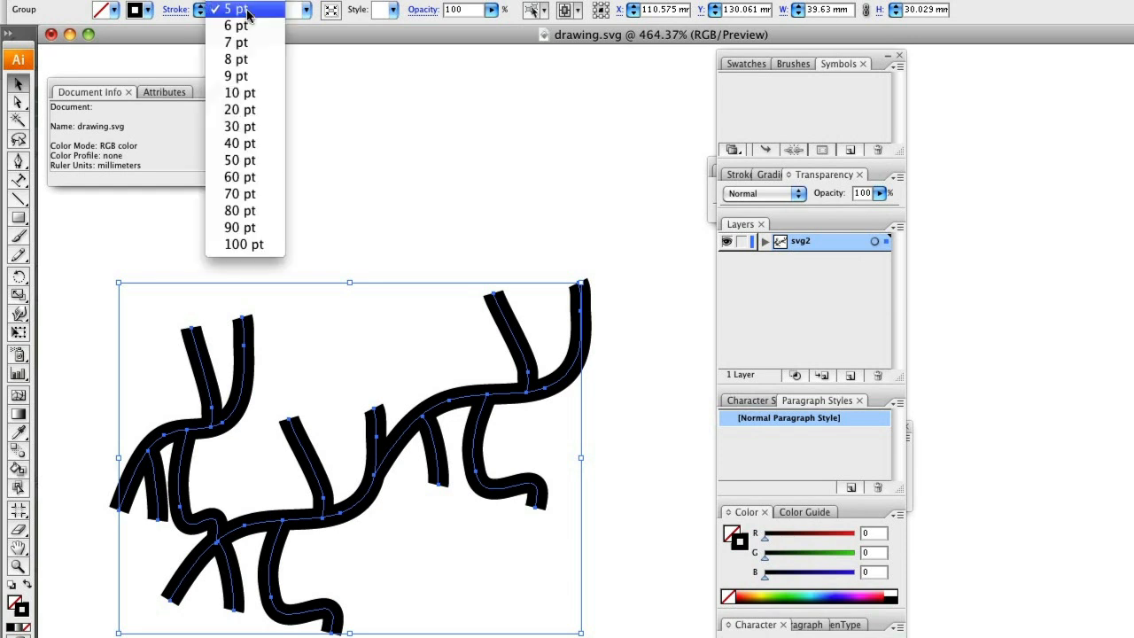
{"action": "scroll", "coordinate": [243, 35], "scroll_direction": "up", "scroll_amount": 2}
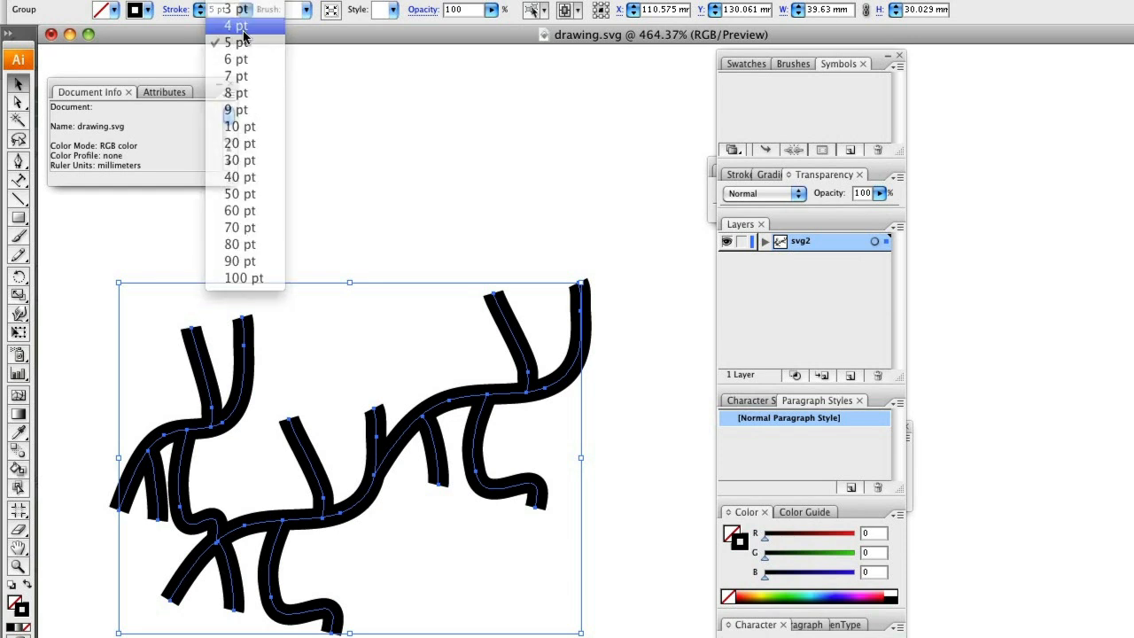
{"action": "left_click", "coordinate": [244, 30]}
{"action": "left_click", "coordinate": [387, 166]}
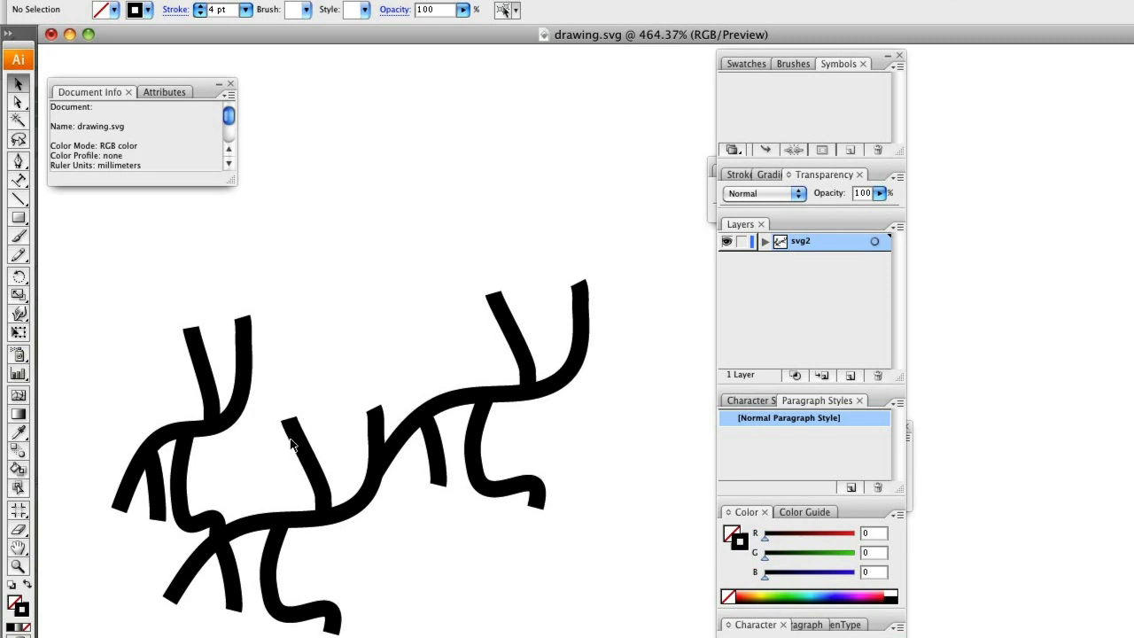
{"action": "key", "text": "super+Tab"}
{"action": "key", "text": "super+Tab"}
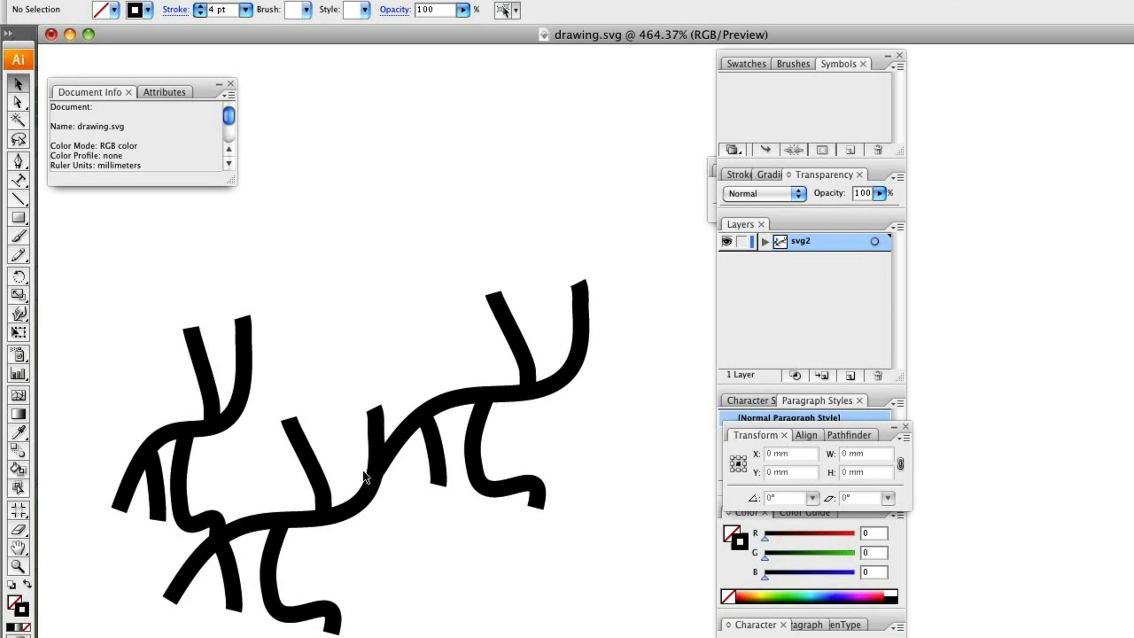
Try to place the word "text" along the lower-middle road's path and reduce its stroke weight to 7 pt
{"action": "left_click", "coordinate": [19, 179]}
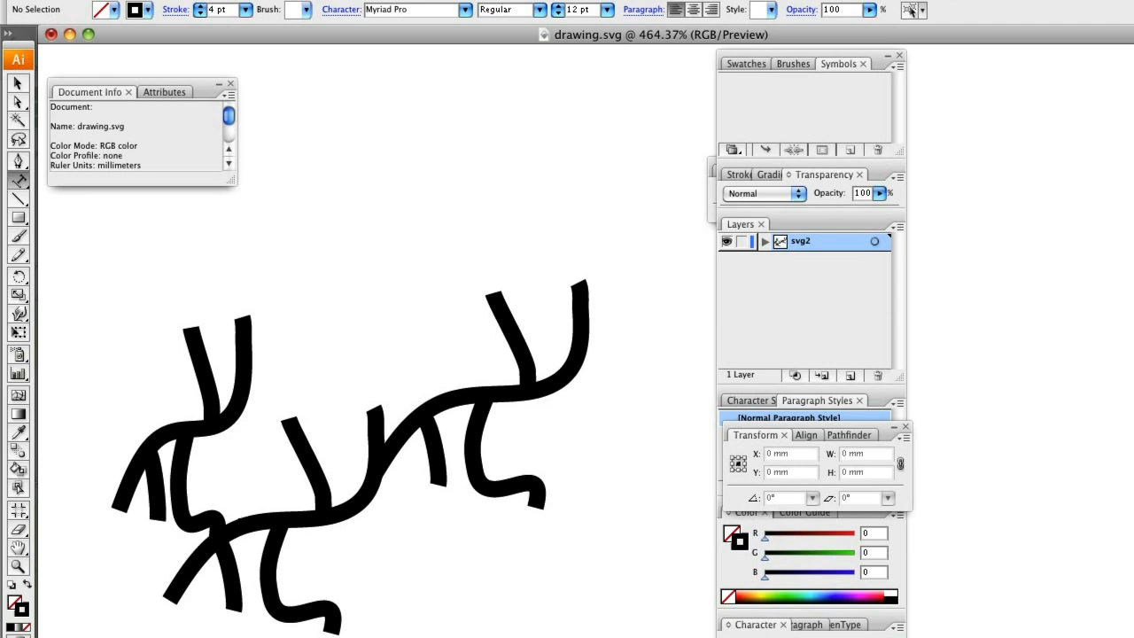
{"action": "left_click", "coordinate": [246, 524]}
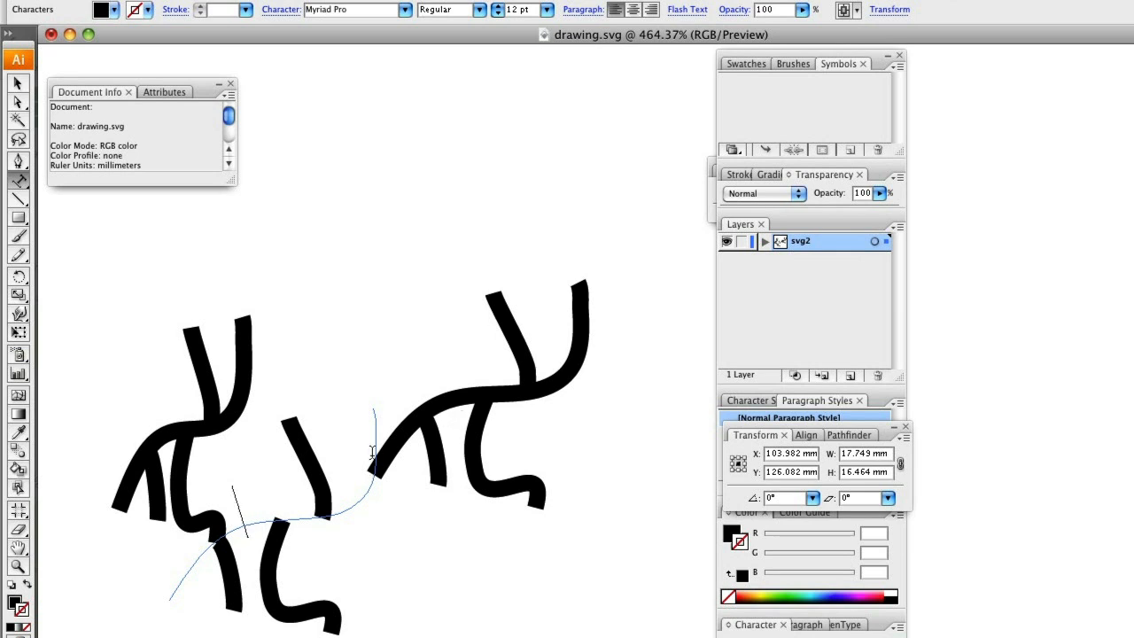
{"action": "type", "text": "text"}
{"action": "key", "text": "Escape"}
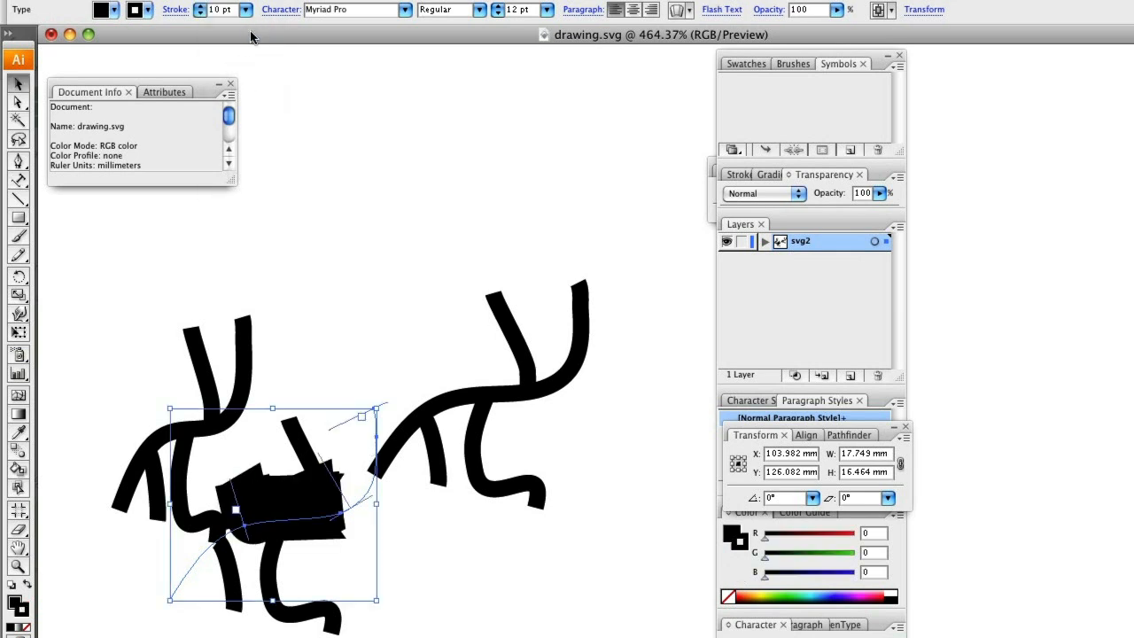
{"action": "left_click", "coordinate": [245, 9]}
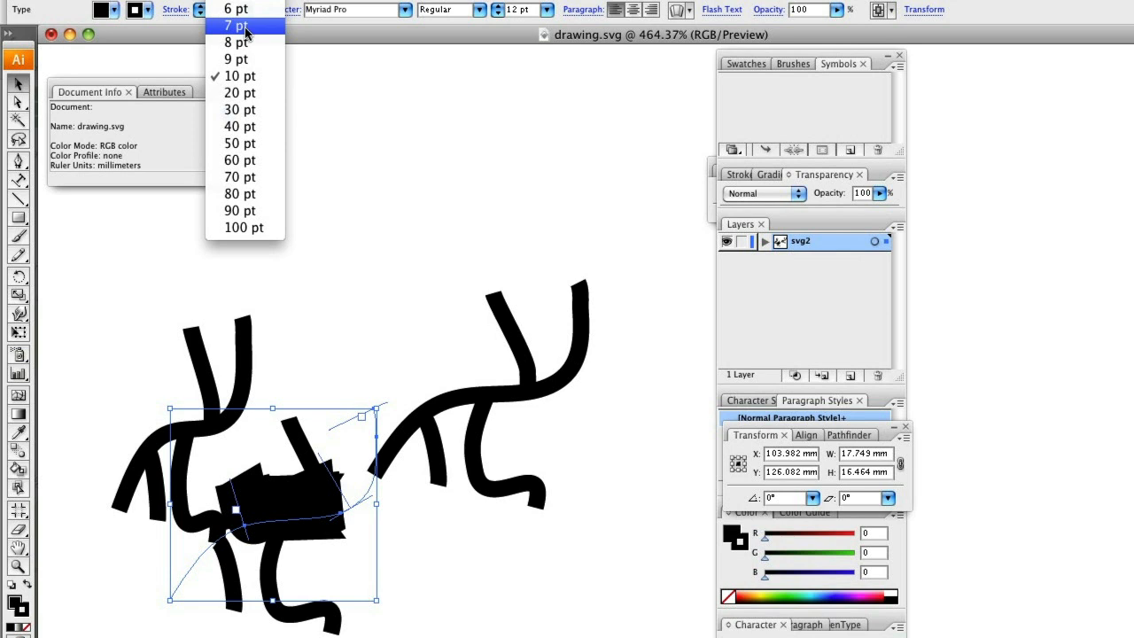
{"action": "left_click", "coordinate": [247, 26]}
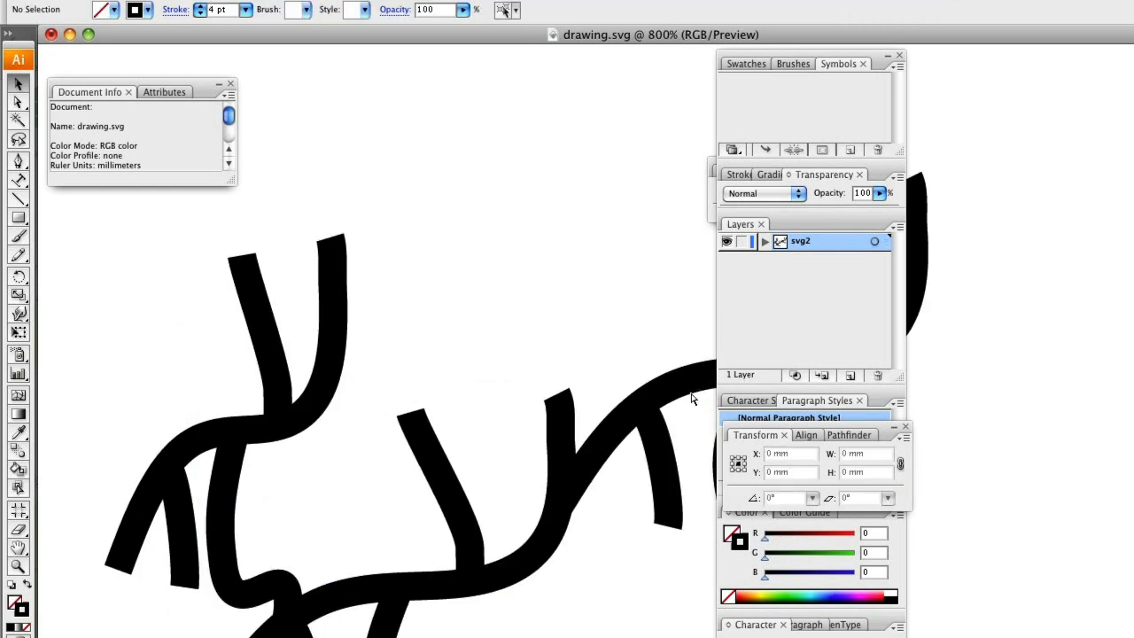
Copy the whole line drawing and add a new layer named names
{"action": "left_click", "coordinate": [689, 399]}
{"action": "key", "text": "super"}
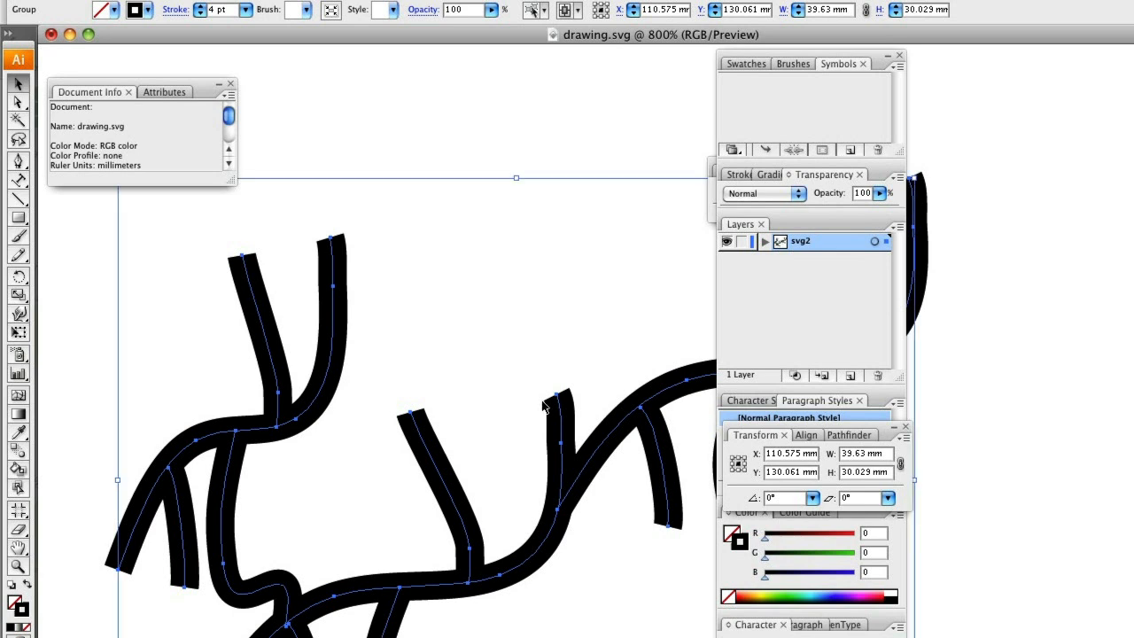
{"action": "left_click", "coordinate": [851, 375]}
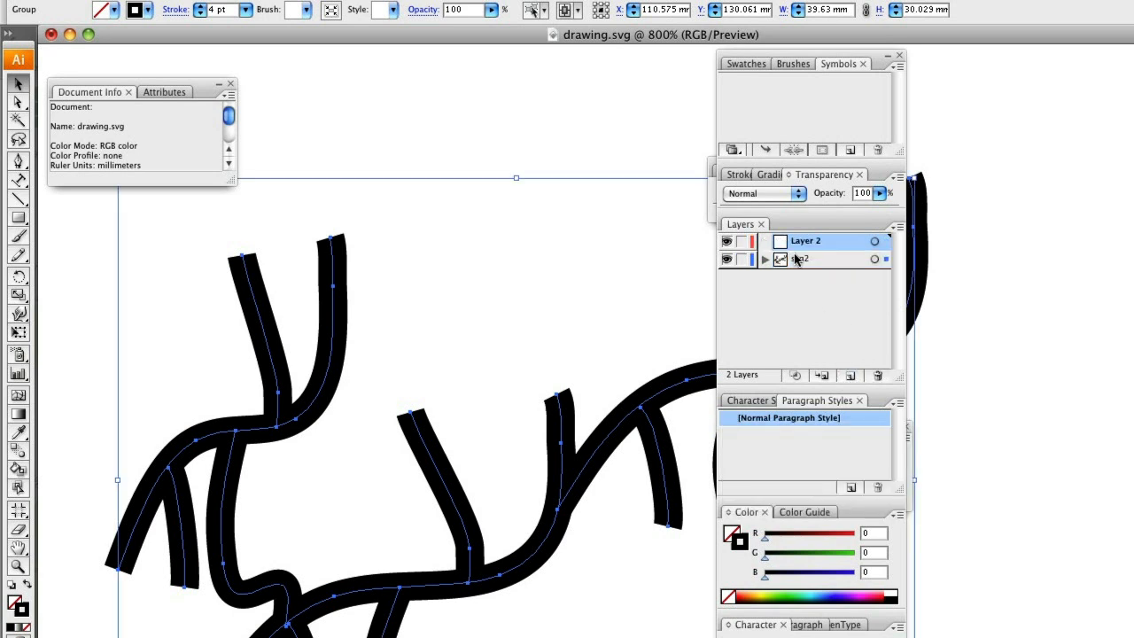
{"action": "double_click", "coordinate": [797, 246]}
{"action": "type", "text": "names"}
{"action": "key", "text": "Return"}
Rename the svg2 layer as roads
{"action": "left_click", "coordinate": [800, 266]}
{"action": "double_click", "coordinate": [800, 266]}
{"action": "type", "text": "road"}
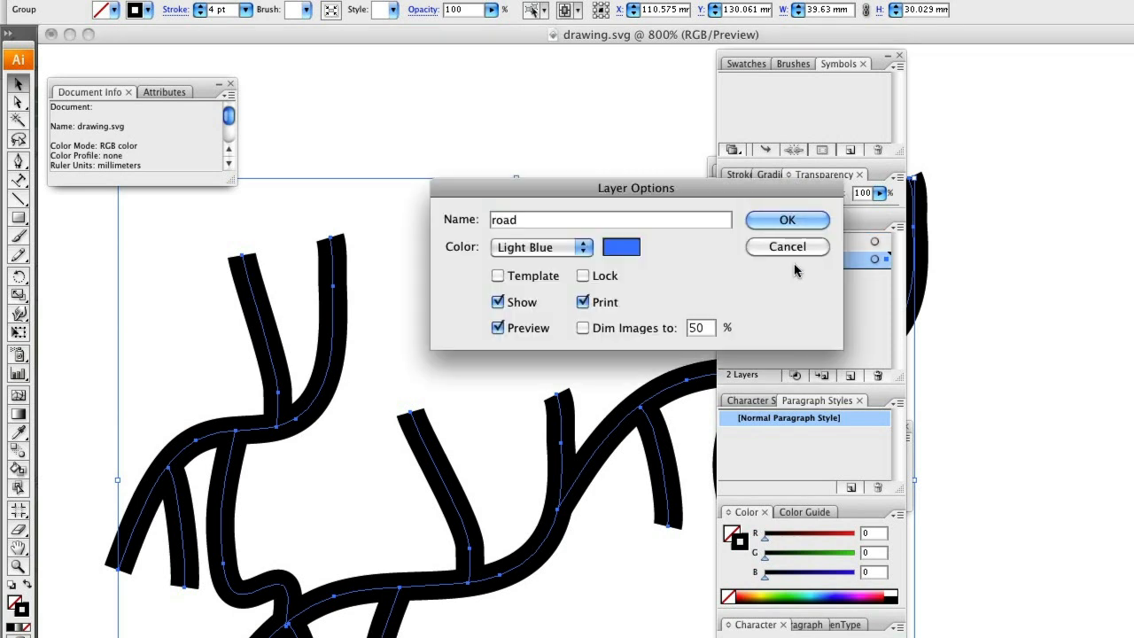
{"action": "key", "text": "Return"}
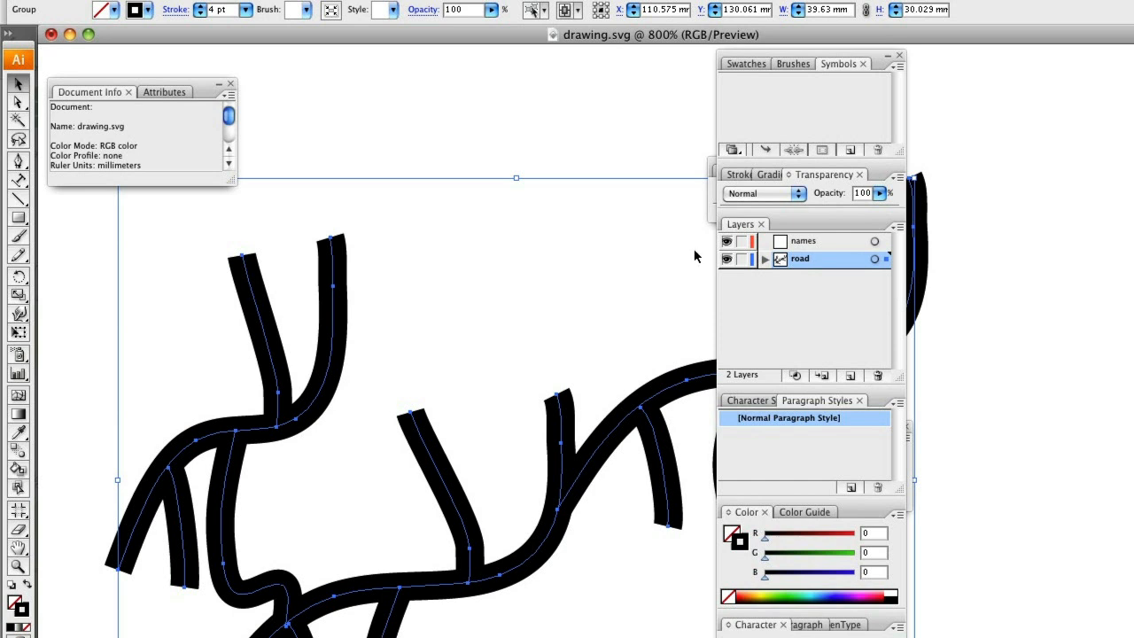
{"action": "double_click", "coordinate": [820, 262]}
{"action": "key", "text": "Right"}
{"action": "type", "text": "s"}
{"action": "key", "text": "Return"}
Paste the copied line drawing into the names layer and align it directly over the original roads
{"action": "key", "text": "super"}
{"action": "left_click", "coordinate": [799, 245]}
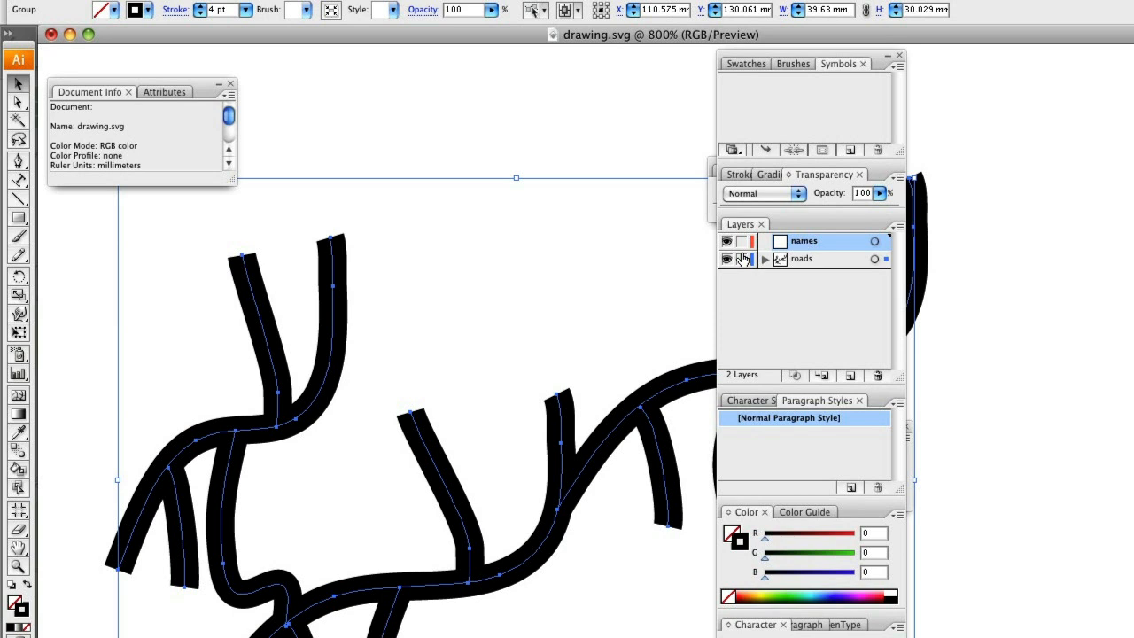
{"action": "key", "text": "super+v"}
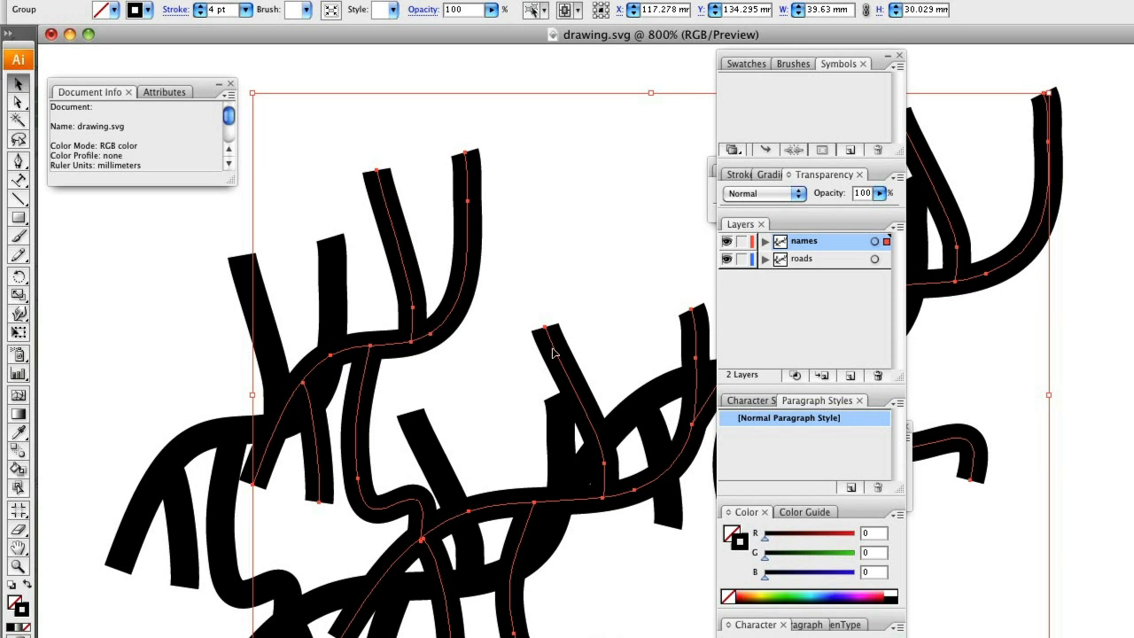
{"action": "left_click_drag", "start_coordinate": [452, 310], "coordinate": [324, 404]}
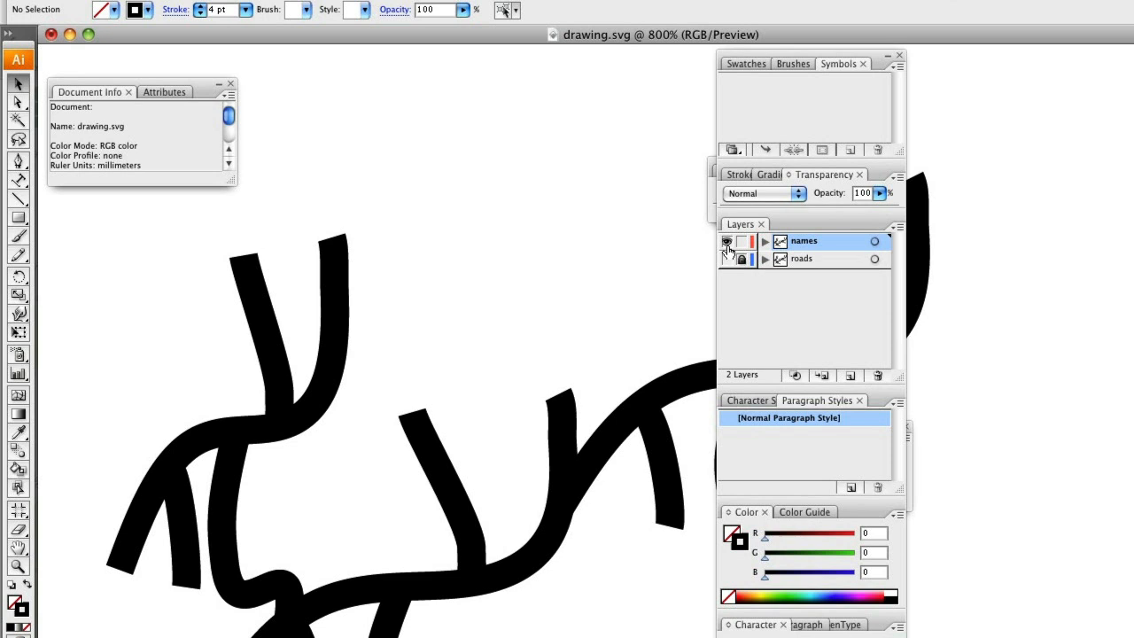
Toggle the visibility of the names and roads layers to compare them, and lock the roads layer
{"action": "left_click", "coordinate": [742, 259]}
{"action": "left_click", "coordinate": [727, 259]}
{"action": "left_click", "coordinate": [727, 242]}
{"action": "left_click", "coordinate": [728, 242]}
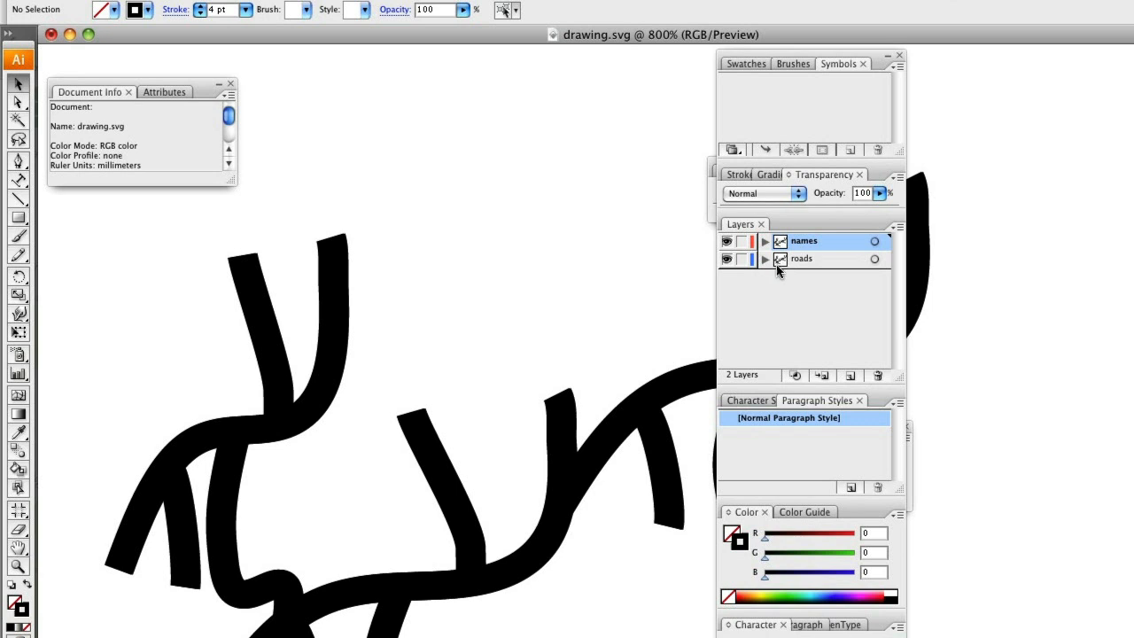
{"action": "left_click", "coordinate": [780, 262]}
{"action": "left_click", "coordinate": [743, 259]}
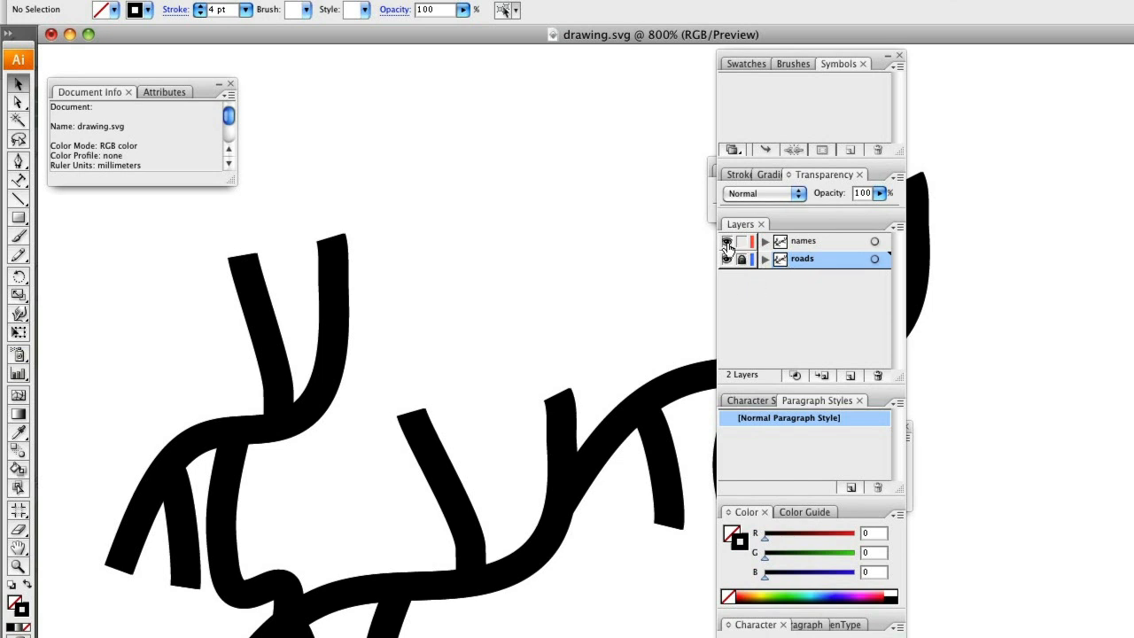
Add the text "Badger Road" along the path of the lower-middle road on the names layer
{"action": "left_click", "coordinate": [18, 180]}
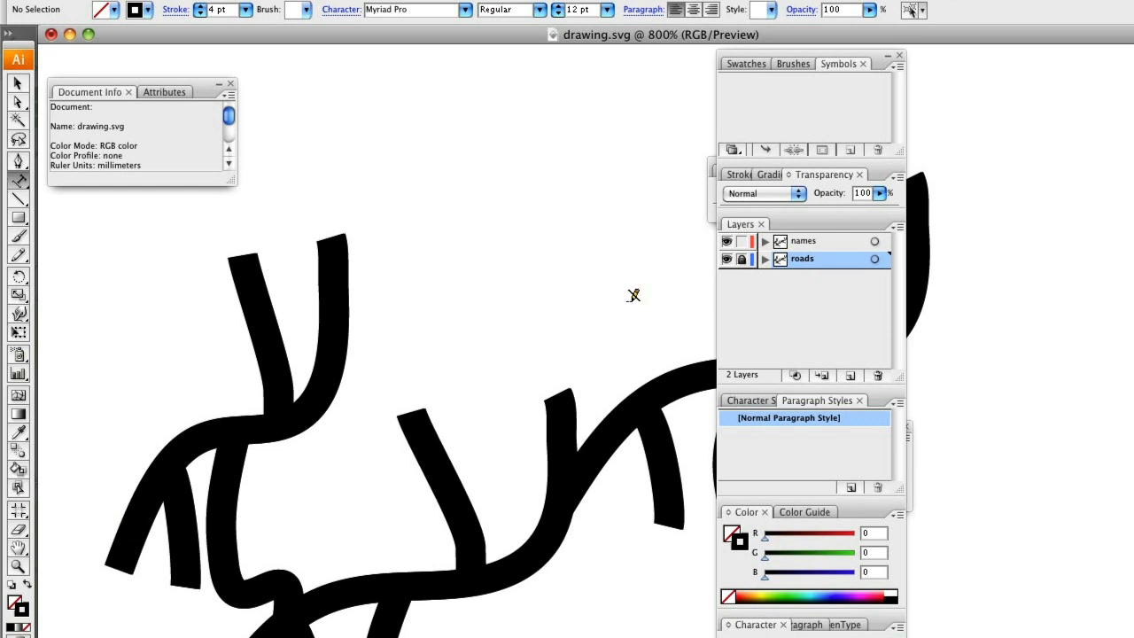
{"action": "left_click", "coordinate": [813, 241]}
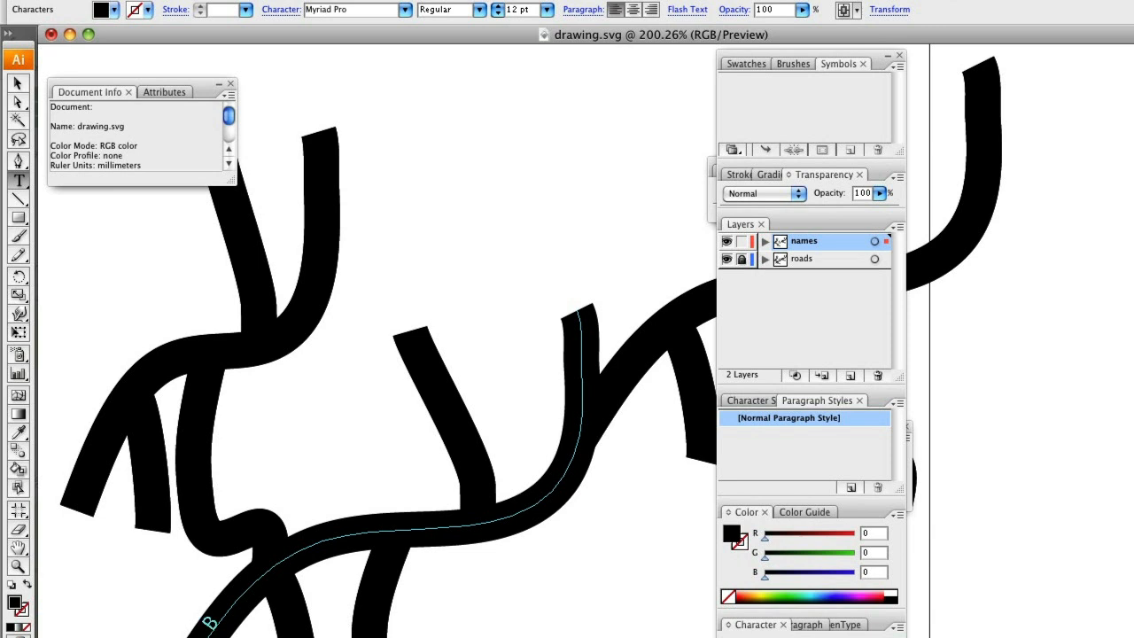
{"action": "type", "text": "adger Road"}
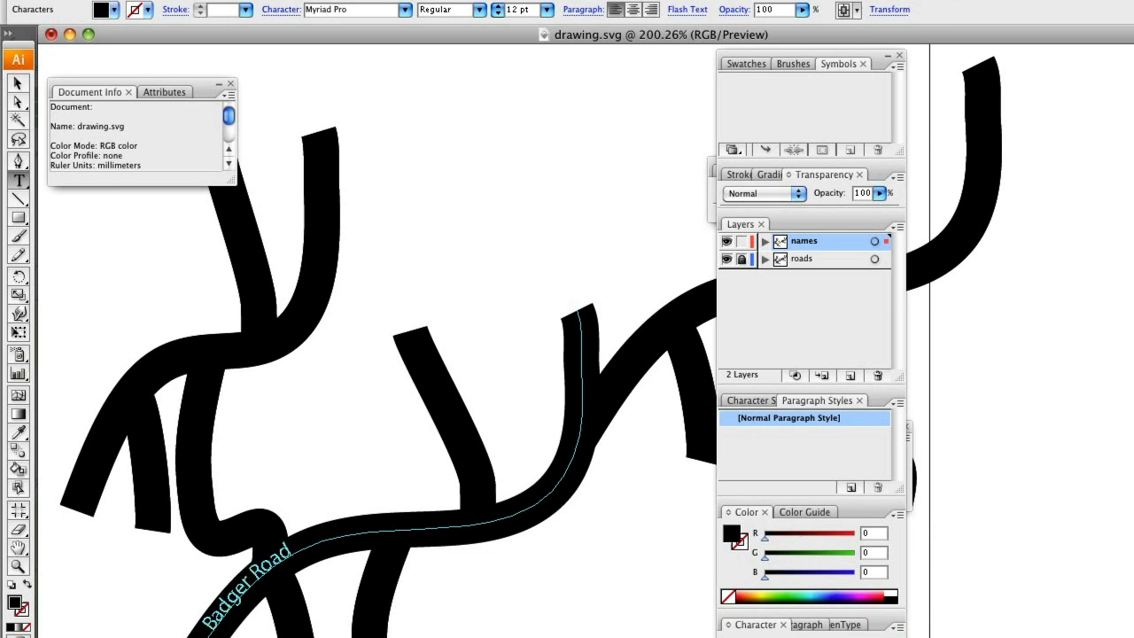
Set the Normal Paragraph Style's font size to 12 pt and its character fill colour to R=250 G=245 B=255
{"action": "key", "text": "super+a"}
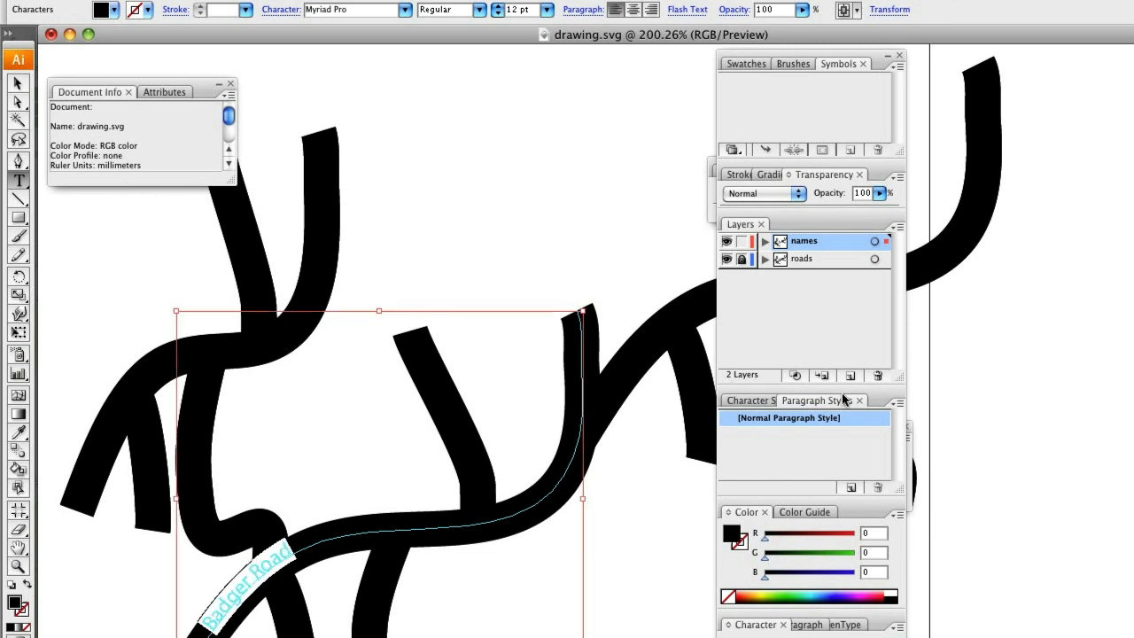
{"action": "double_click", "coordinate": [804, 424]}
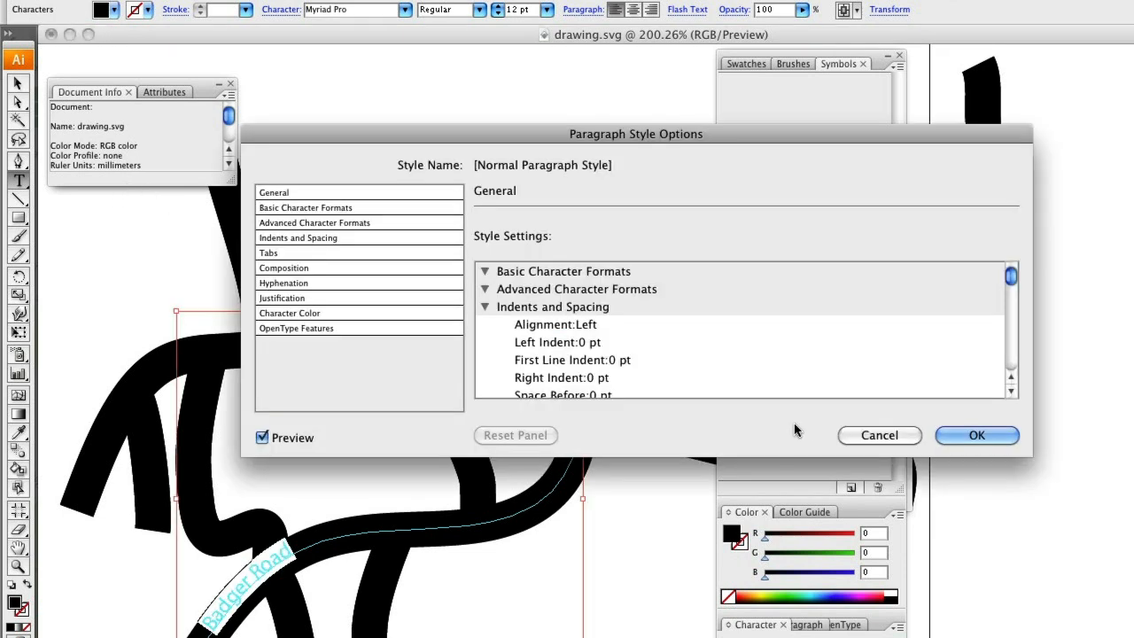
{"action": "left_click", "coordinate": [323, 209]}
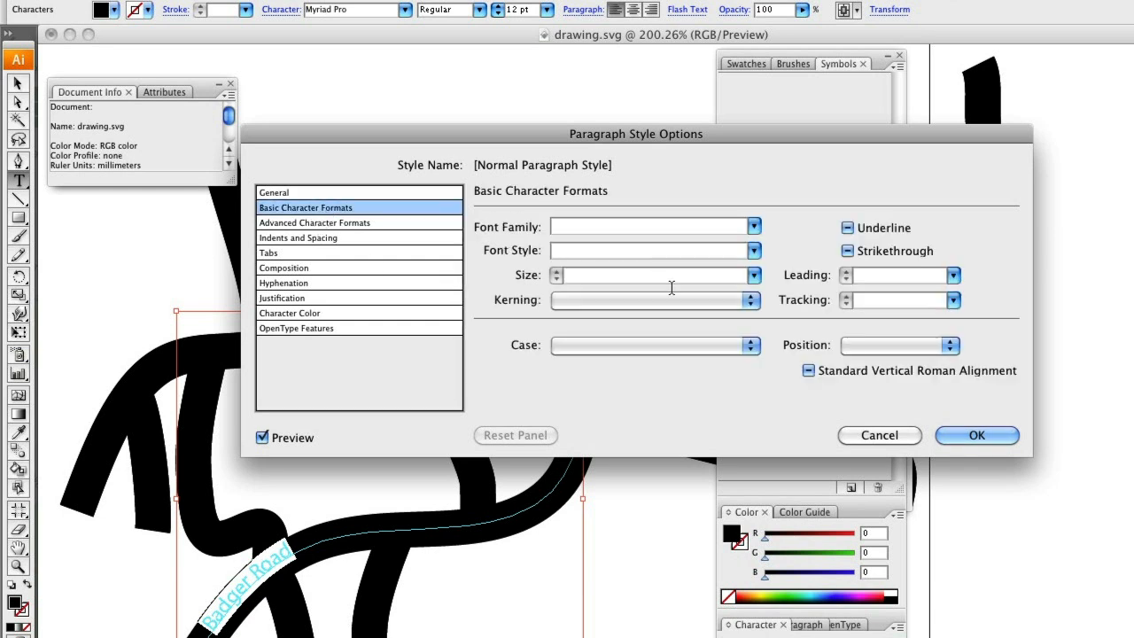
{"action": "left_click", "coordinate": [753, 277]}
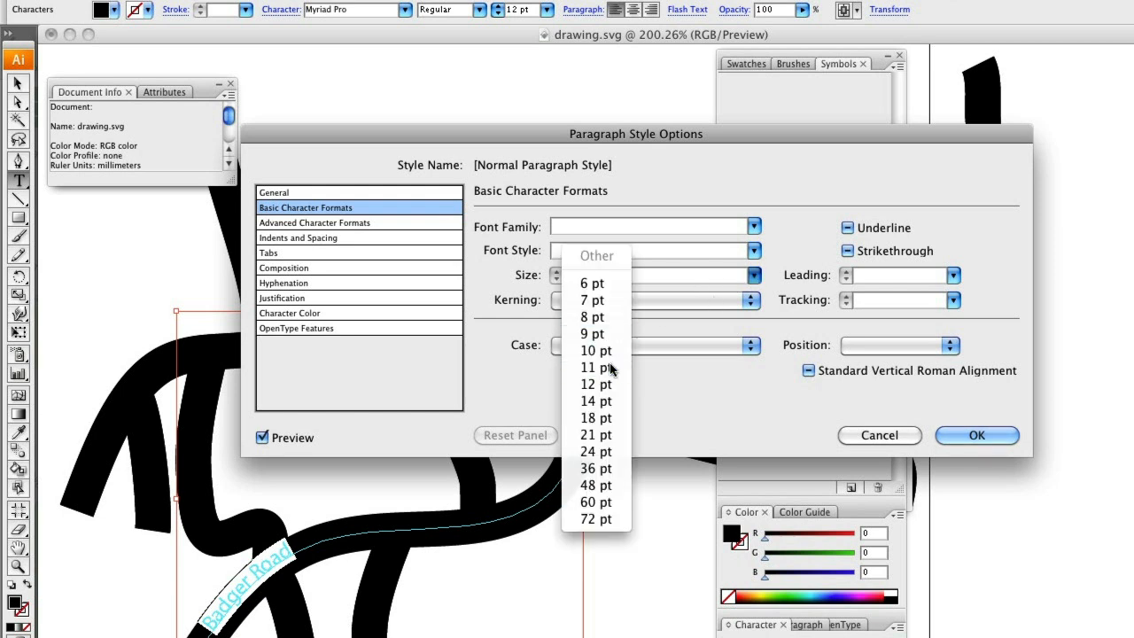
{"action": "left_click", "coordinate": [608, 367]}
{"action": "left_click", "coordinate": [753, 276]}
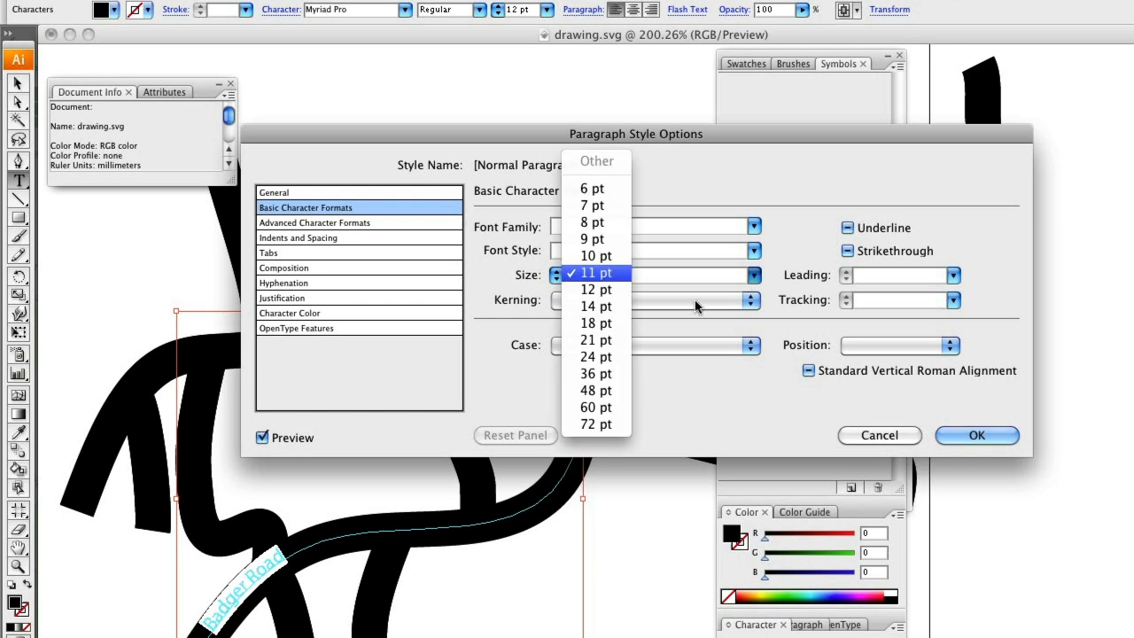
{"action": "left_click", "coordinate": [640, 294]}
{"action": "left_click", "coordinate": [290, 313]}
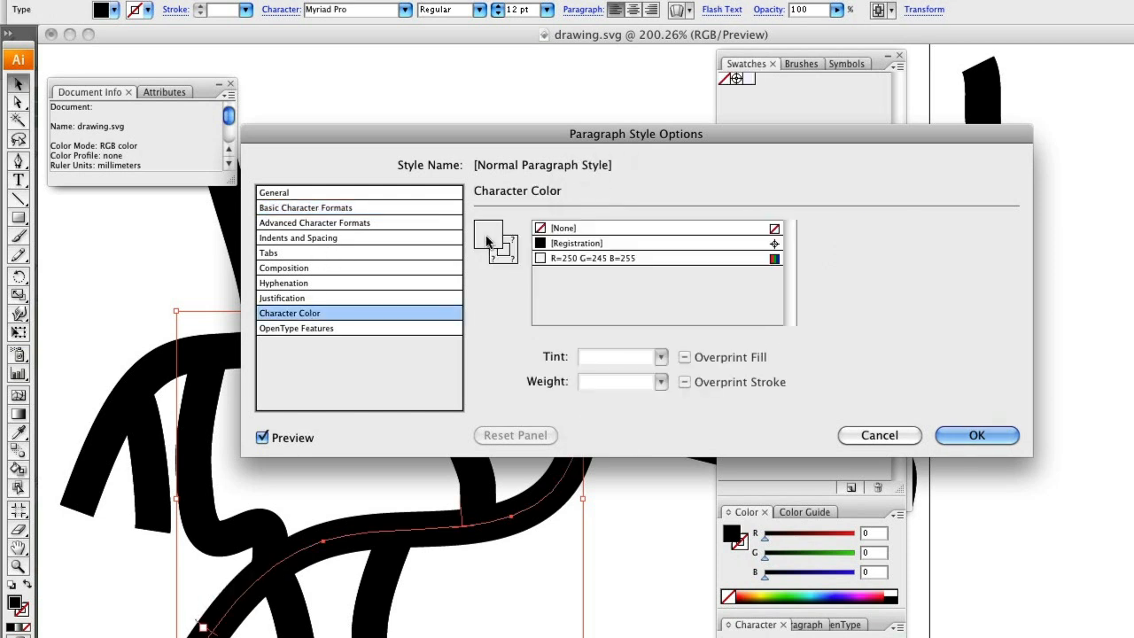
{"action": "left_click", "coordinate": [566, 259]}
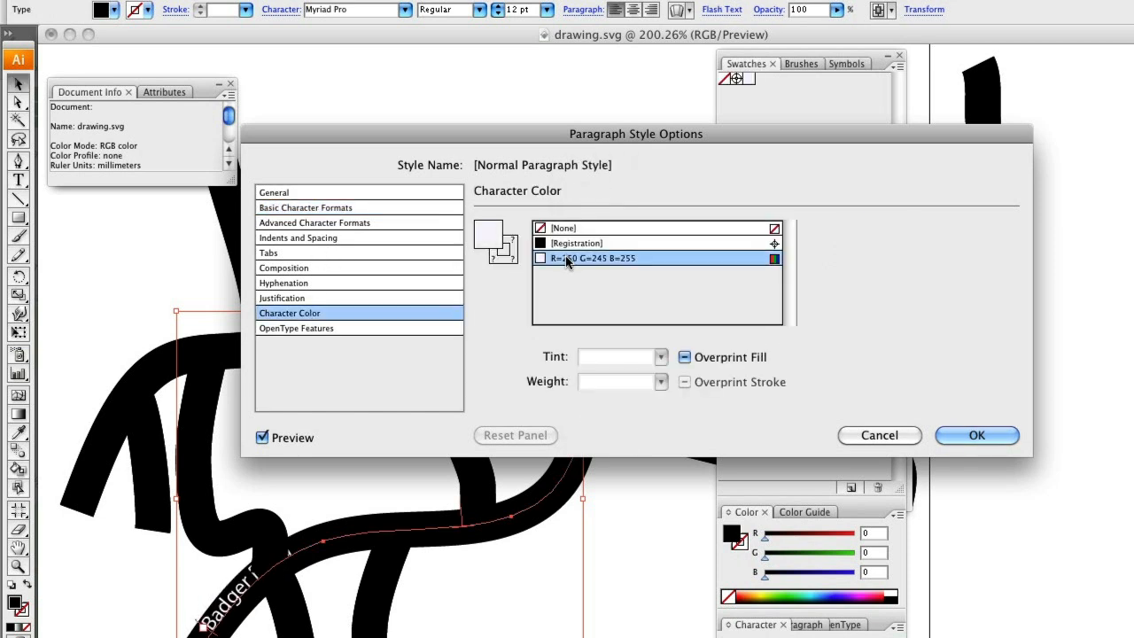
{"action": "left_click", "coordinate": [967, 439]}
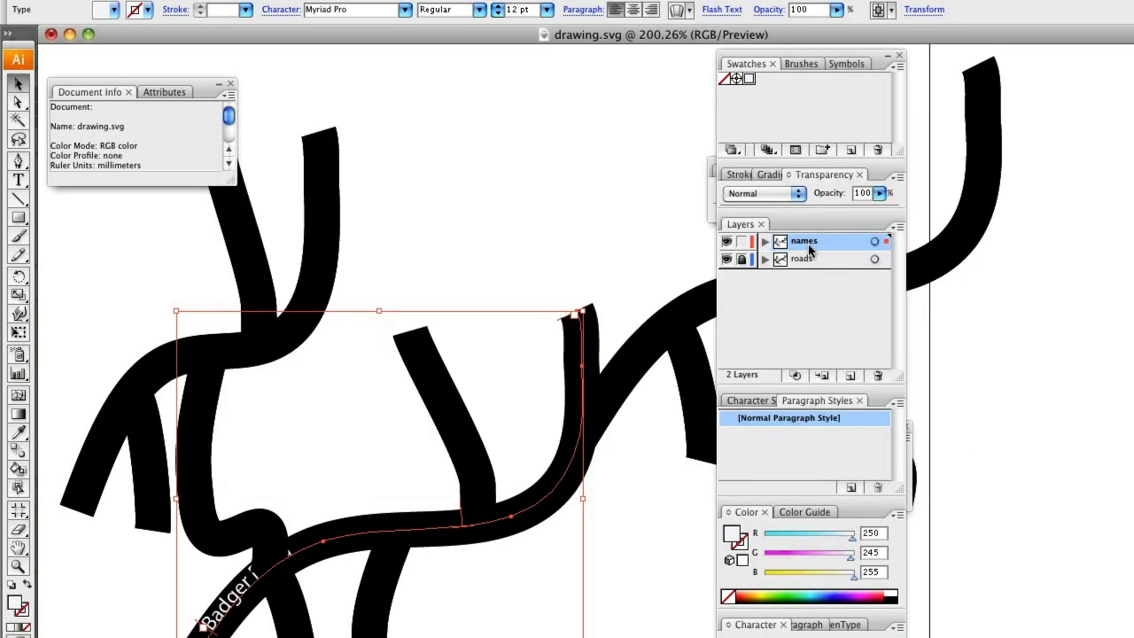
Set the Normal Paragraph Style's baseline shift to -4 pt so the road name sits centred within the line
{"action": "double_click", "coordinate": [800, 420]}
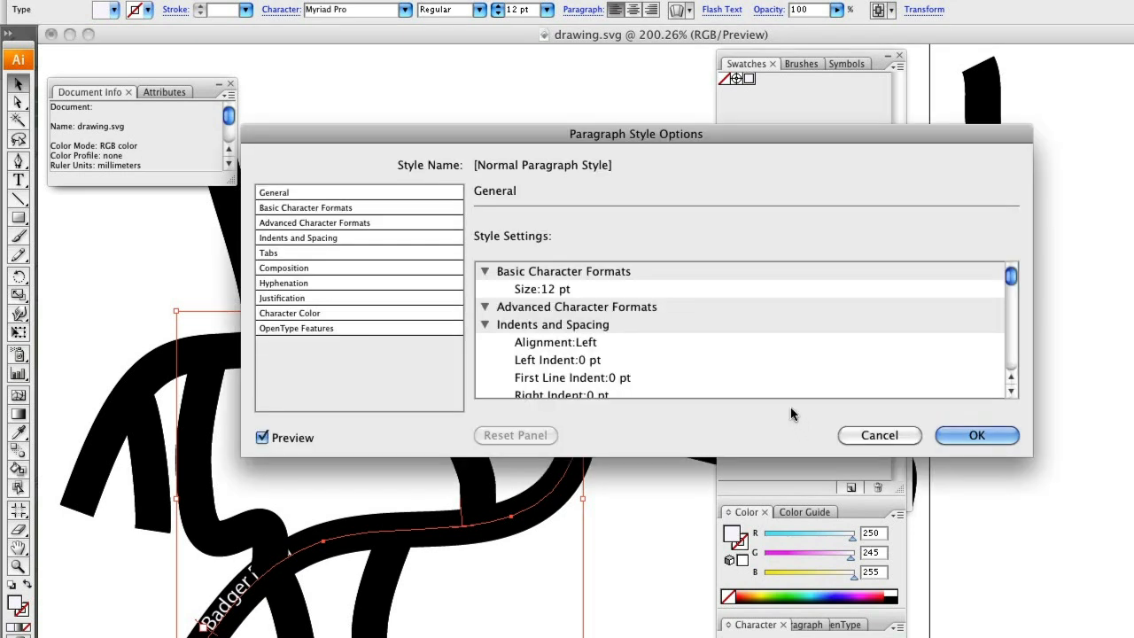
{"action": "left_click", "coordinate": [331, 238]}
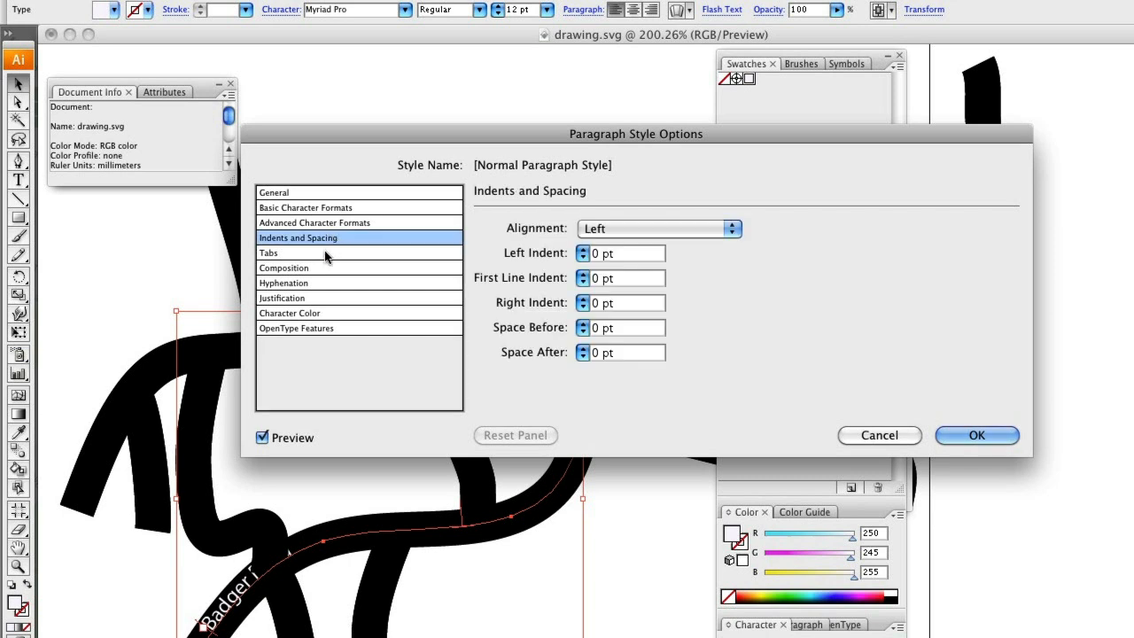
{"action": "left_click", "coordinate": [335, 224]}
{"action": "left_click", "coordinate": [702, 278]}
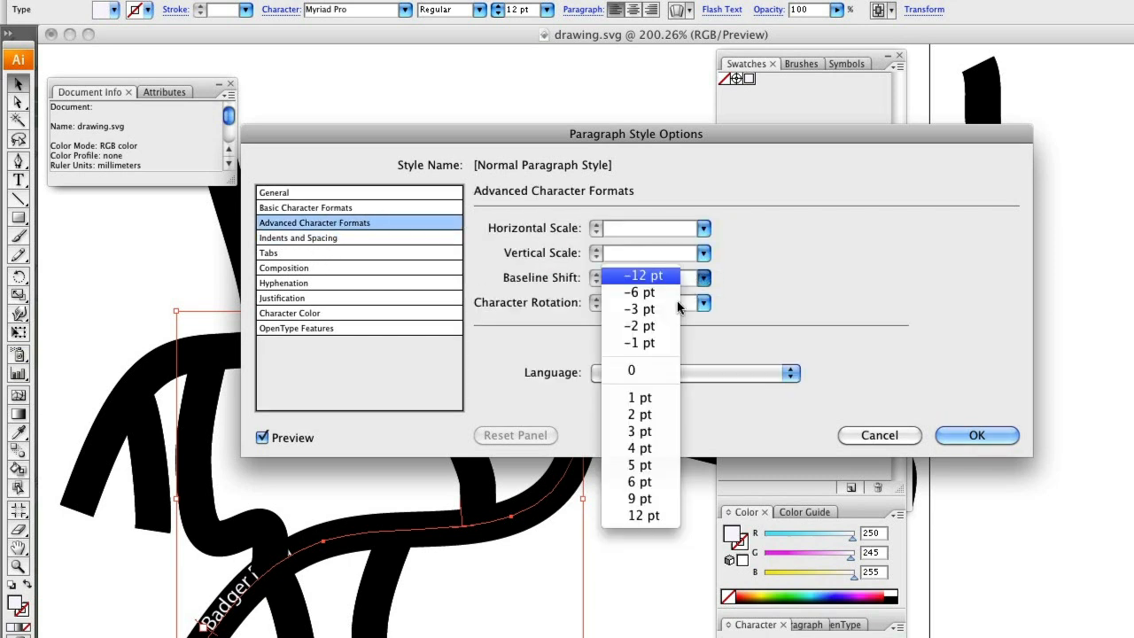
{"action": "left_click", "coordinate": [656, 300]}
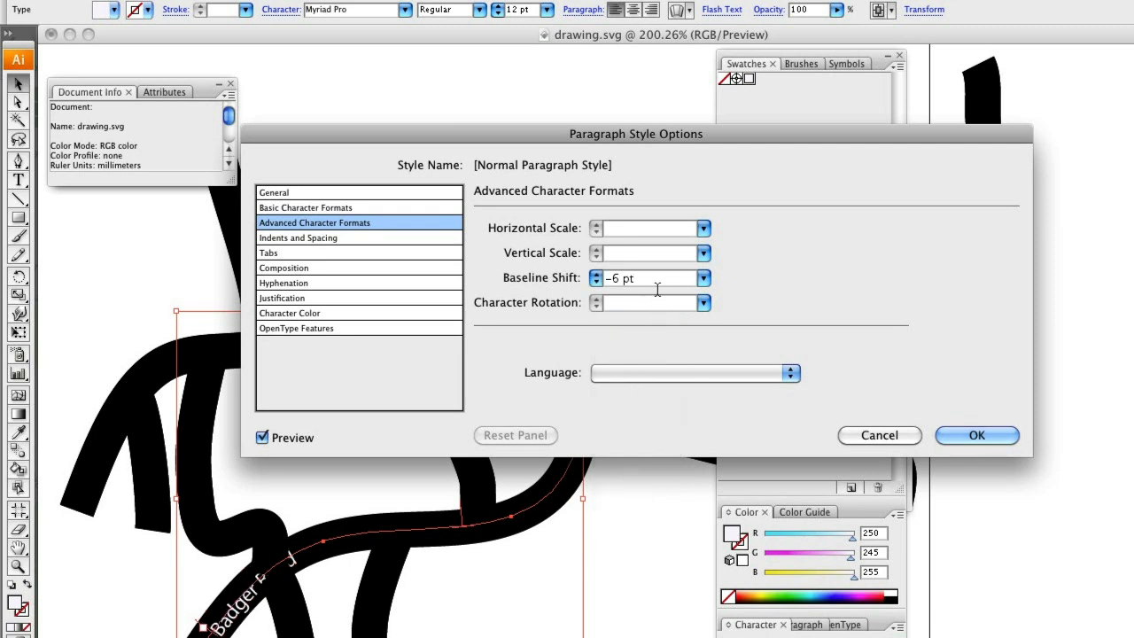
{"action": "left_click", "coordinate": [623, 279]}
{"action": "key", "text": "BackSpace"}
{"action": "type", "text": "4"}
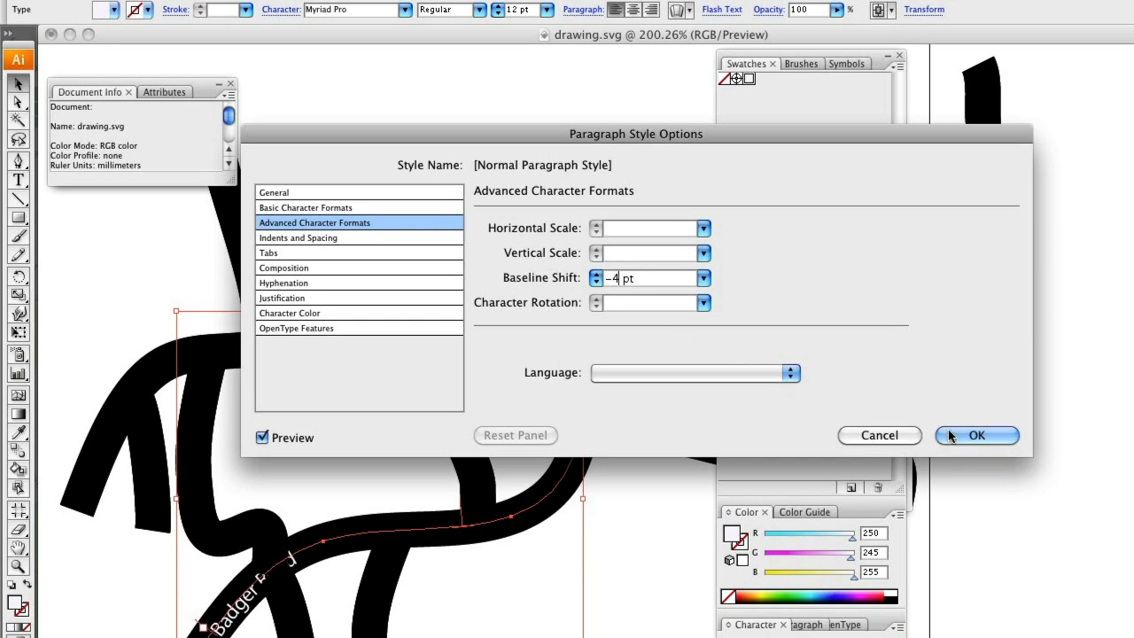
{"action": "key", "text": "Tab"}
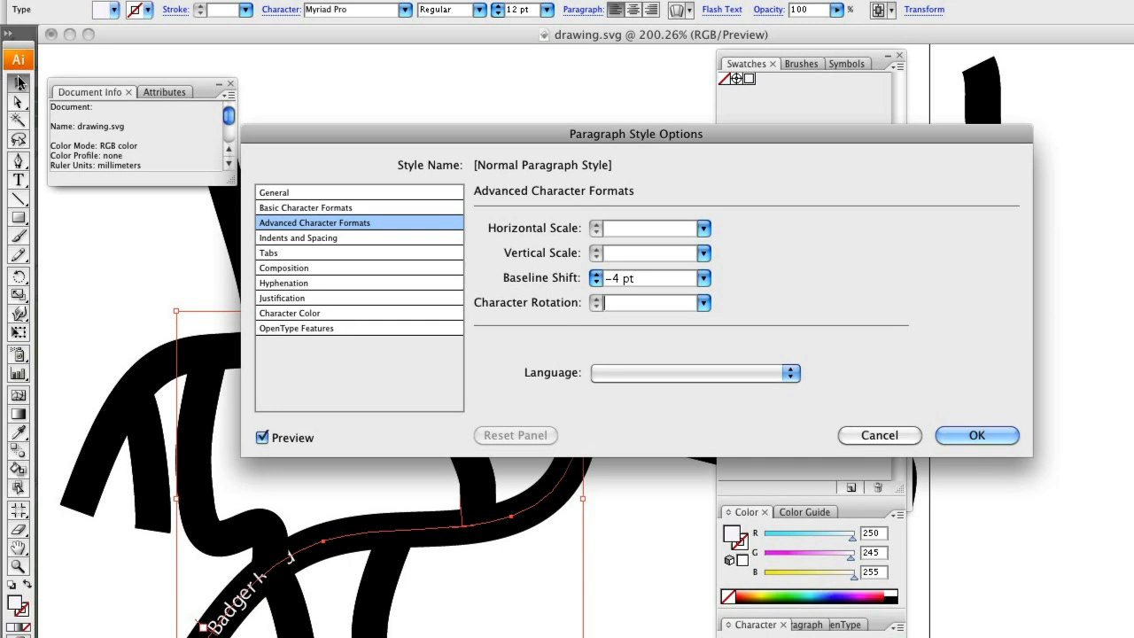
{"action": "left_click", "coordinate": [963, 438]}
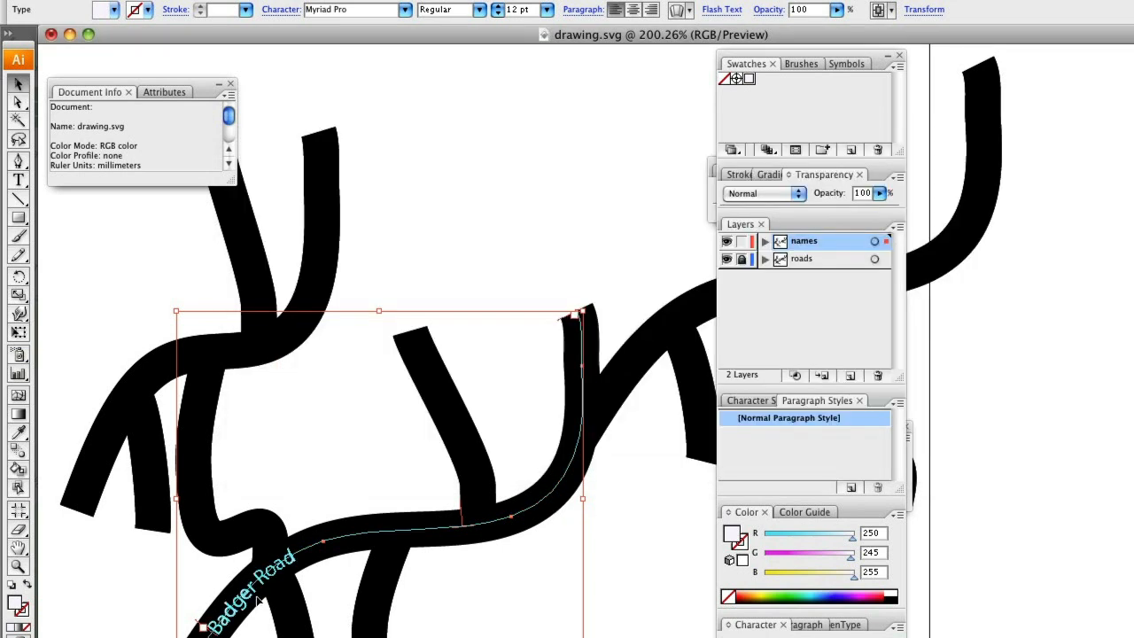
Examine up close how the Badger Road label sits within its road
{"action": "key", "text": "z"}
{"action": "left_click_drag", "start_coordinate": [153, 548], "coordinate": [351, 637]}
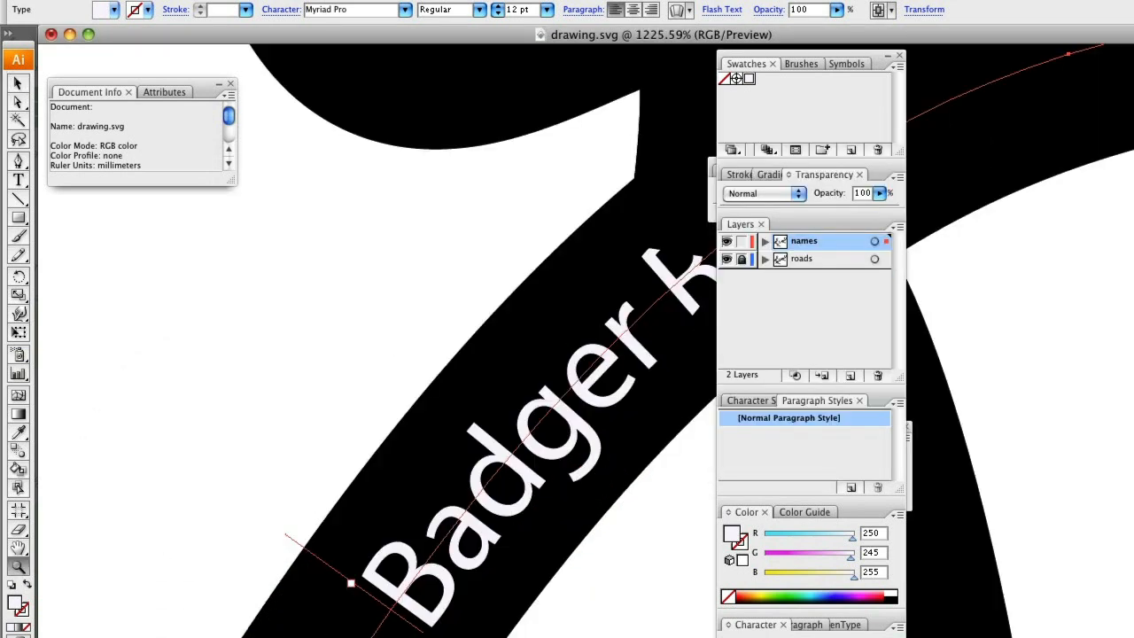
{"action": "key", "text": "super+minus"}
{"action": "key", "text": "super+minus"}
{"action": "key", "text": "super+minus"}
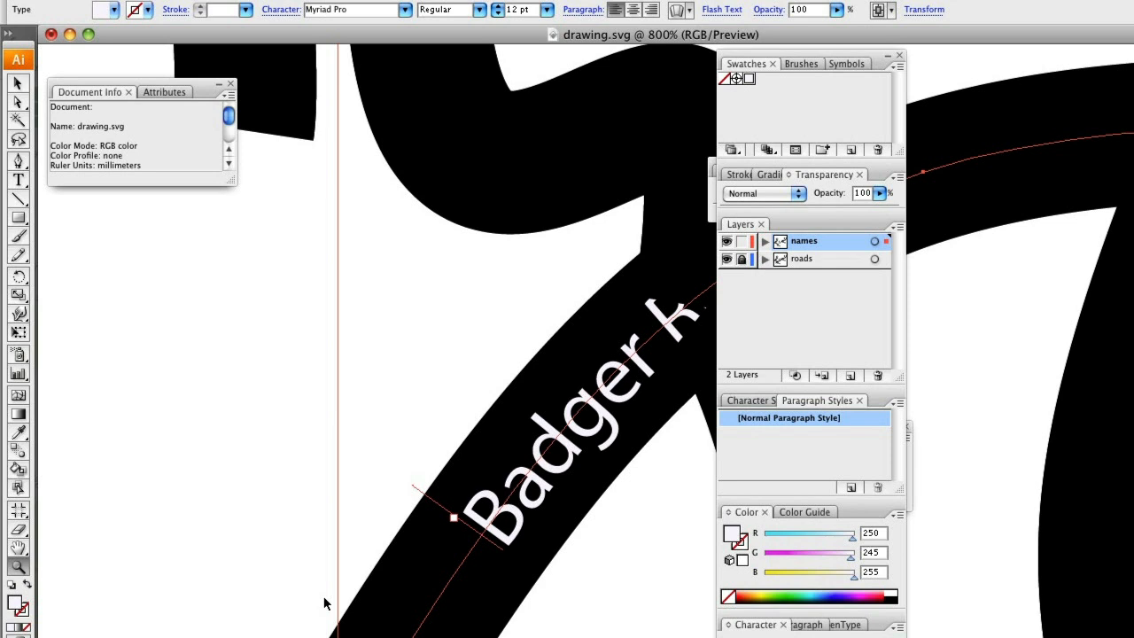
Add the text "Fox Crescent" along the path of the winding road that joins Badger Road
{"action": "left_click_drag", "start_coordinate": [668, 330], "coordinate": [329, 431]}
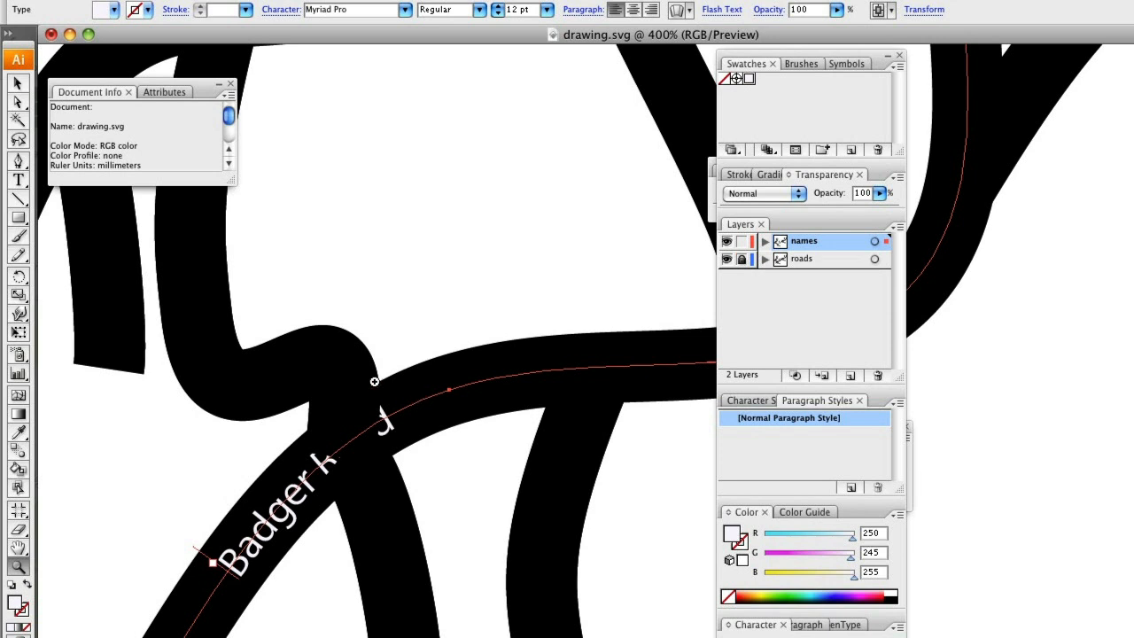
{"action": "left_click_drag", "start_coordinate": [359, 245], "coordinate": [417, 388]}
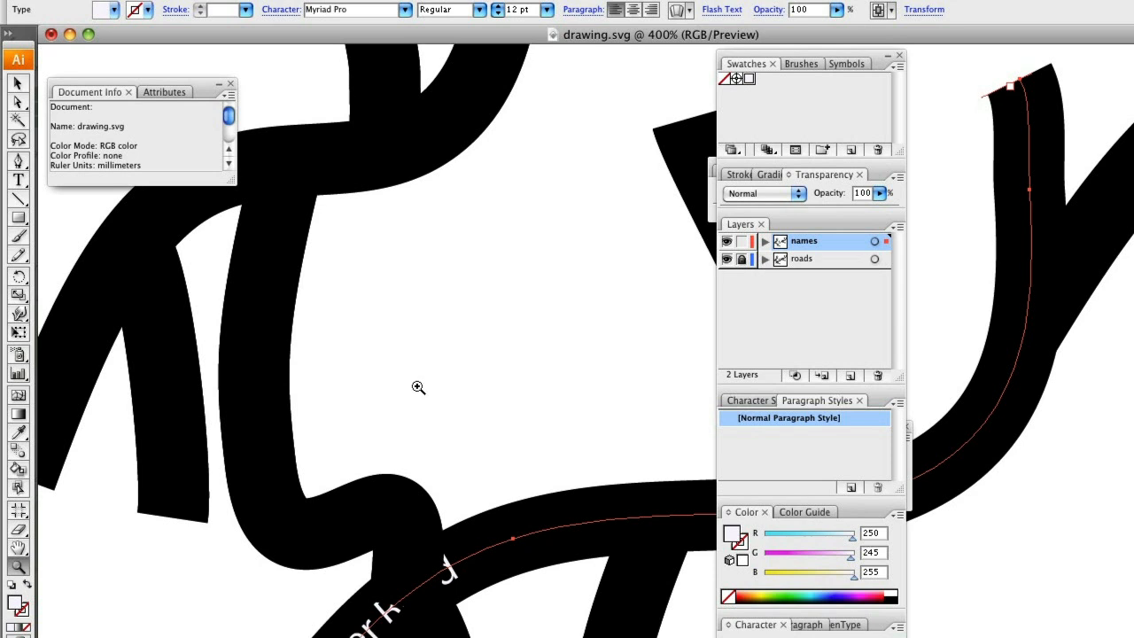
{"action": "left_click", "coordinate": [19, 181]}
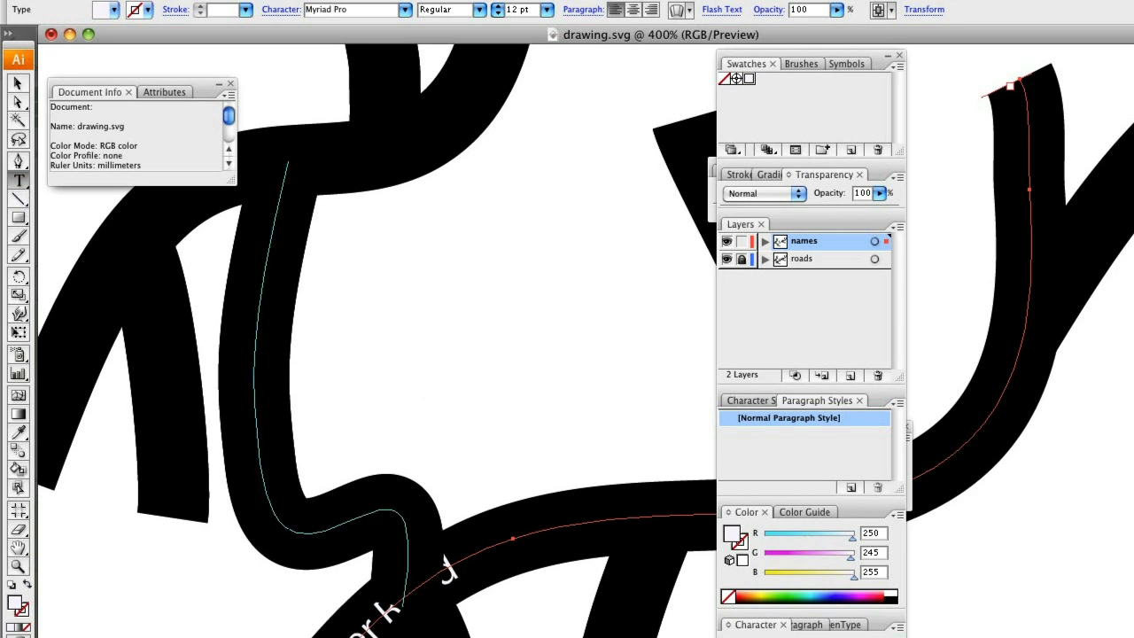
{"action": "left_click", "coordinate": [295, 525]}
{"action": "type", "text": "Fox Crescent"}
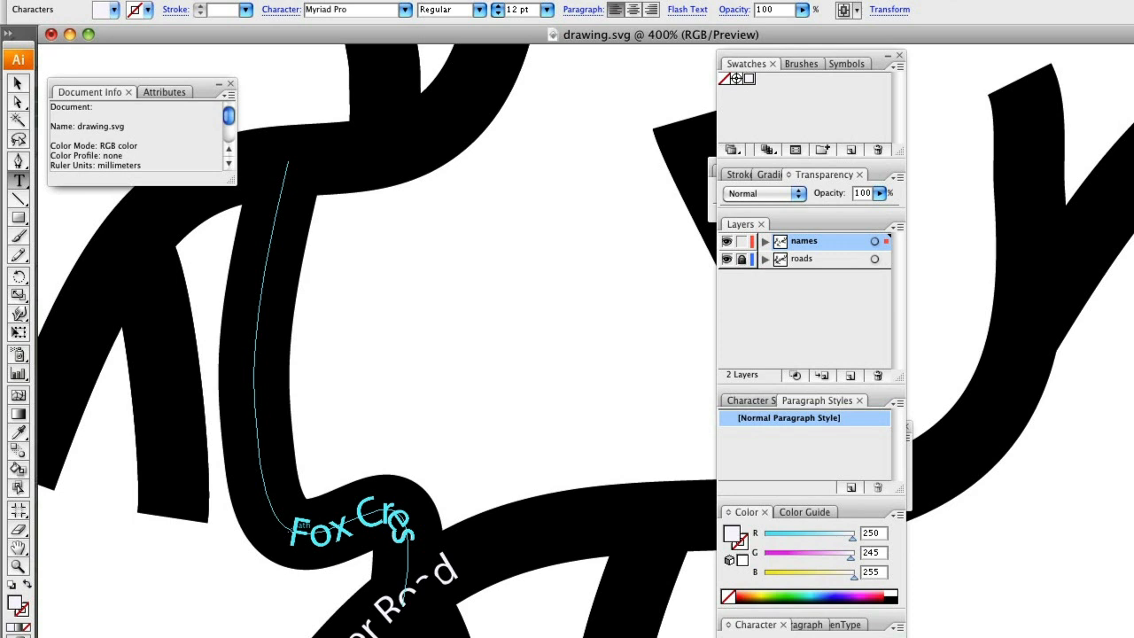
{"action": "key", "text": "Escape"}
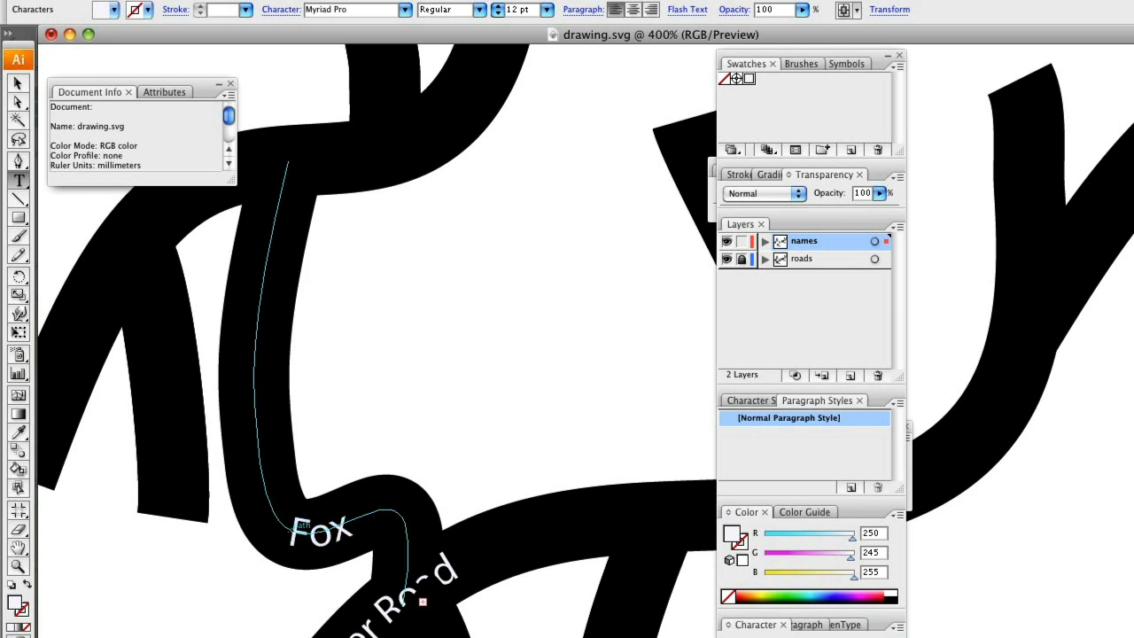
Slide the Fox Crescent label along its path to the straighter upper stretch and extend its text range until the whole name fits
{"action": "left_click", "coordinate": [18, 104]}
{"action": "left_click", "coordinate": [383, 483]}
{"action": "left_click_drag", "start_coordinate": [387, 486], "coordinate": [217, 383]}
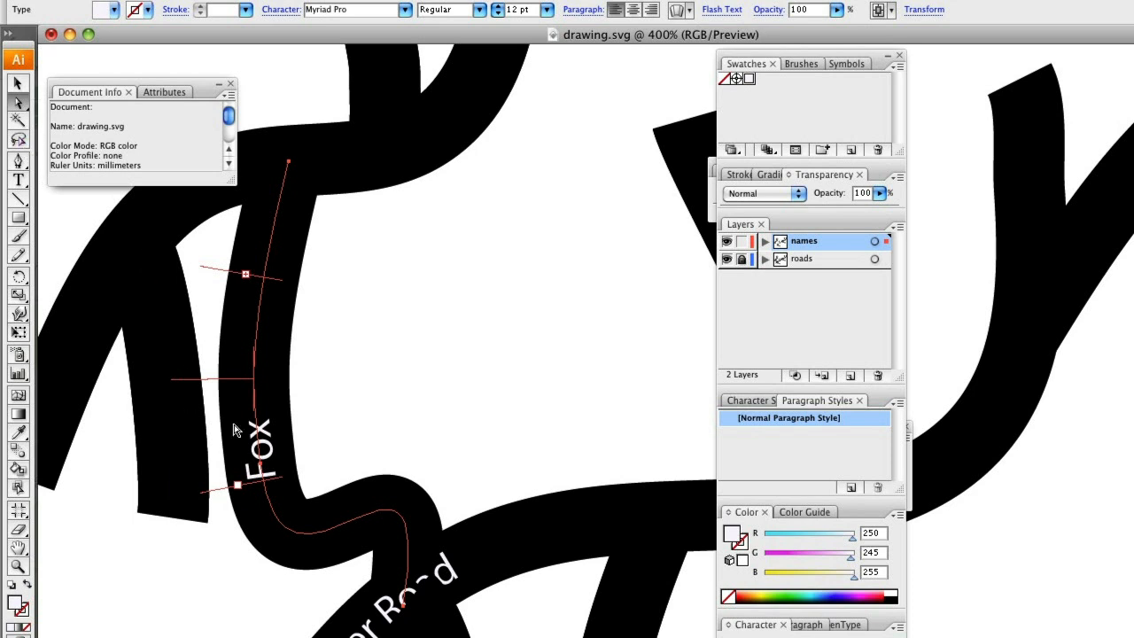
{"action": "left_click_drag", "start_coordinate": [237, 384], "coordinate": [238, 347]}
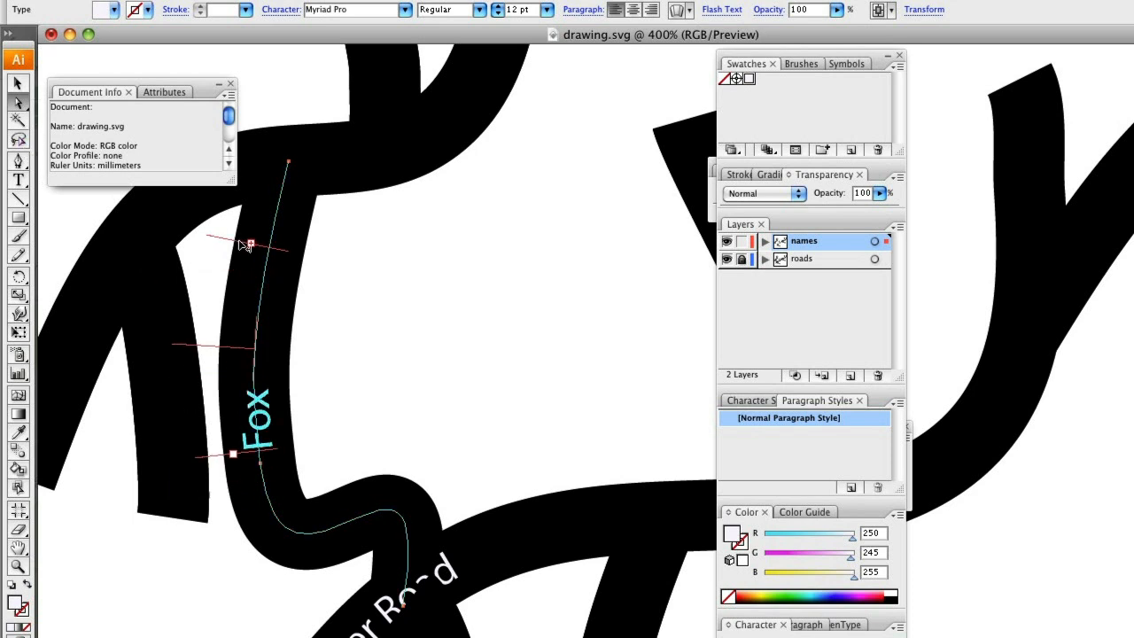
{"action": "left_click_drag", "start_coordinate": [250, 242], "coordinate": [264, 182]}
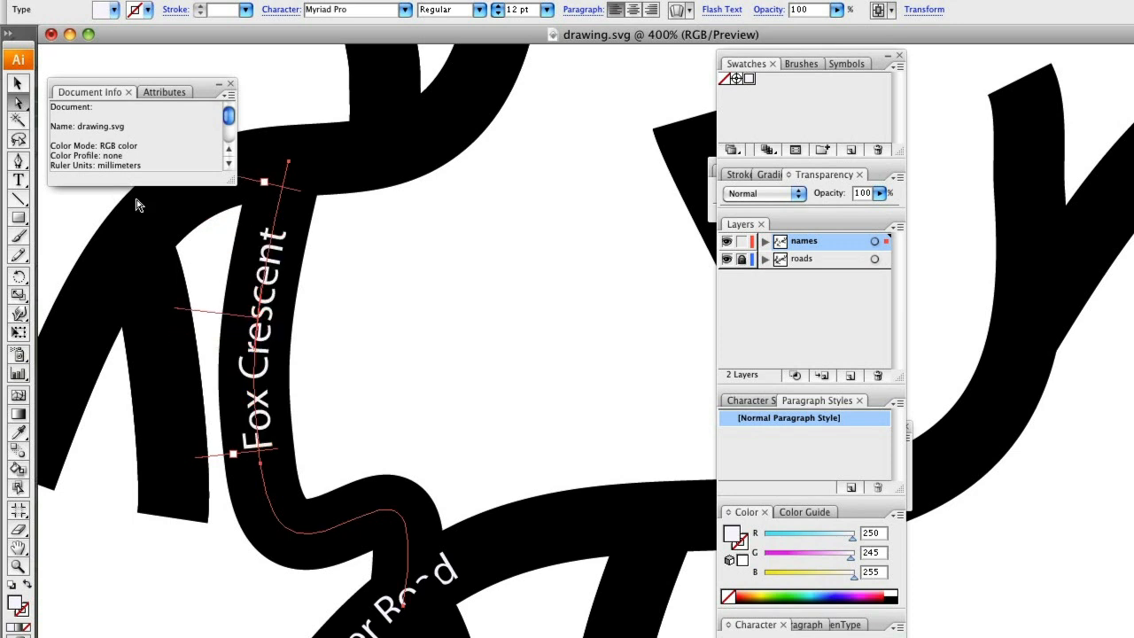
Deselect the Fox Crescent label, unlock the roads layer and lock the names layer
{"action": "left_click", "coordinate": [20, 85]}
{"action": "left_click_drag", "start_coordinate": [480, 331], "coordinate": [430, 493]}
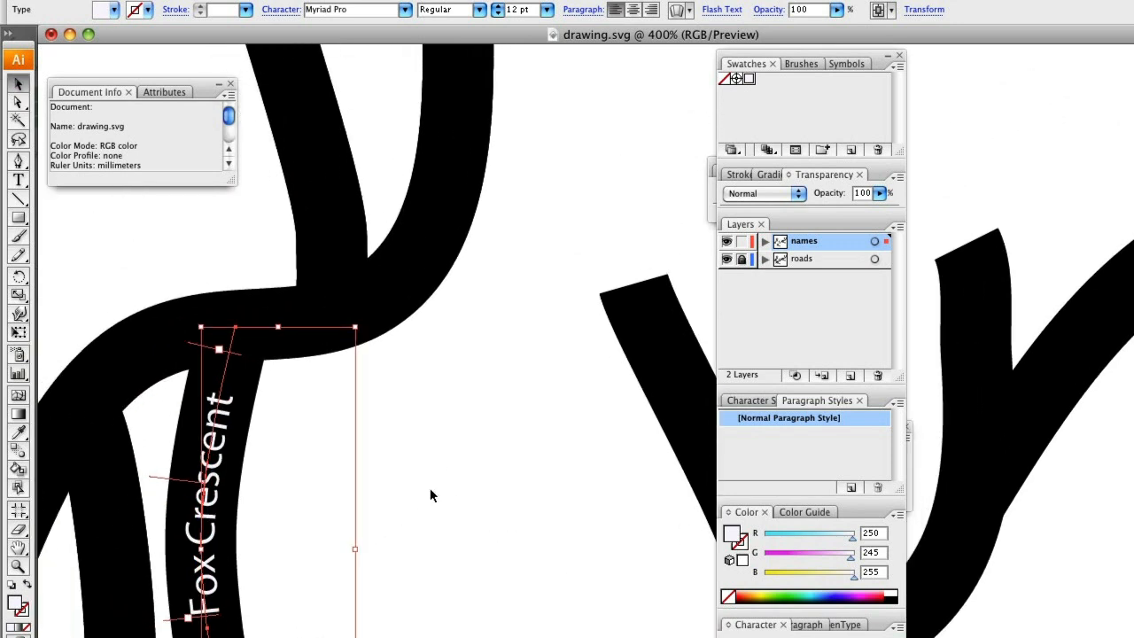
{"action": "key", "text": "ctrl+minus"}
{"action": "key", "text": "ctrl+minus"}
{"action": "left_click", "coordinate": [431, 496]}
{"action": "left_click_drag", "start_coordinate": [615, 331], "coordinate": [411, 371]}
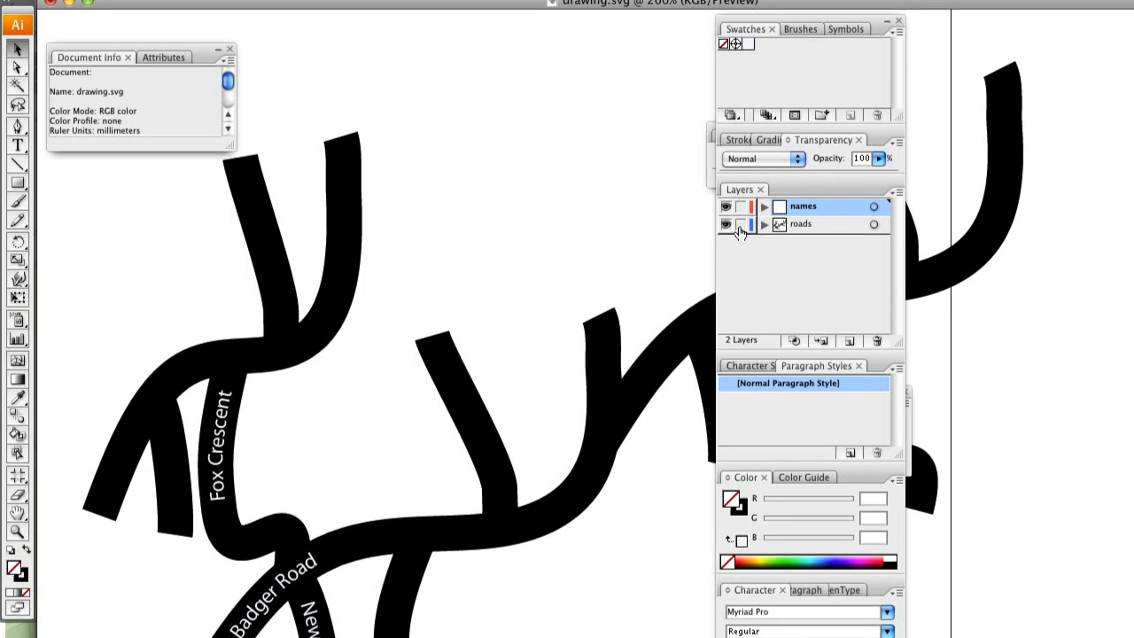
{"action": "left_click", "coordinate": [726, 241]}
{"action": "left_click", "coordinate": [725, 160]}
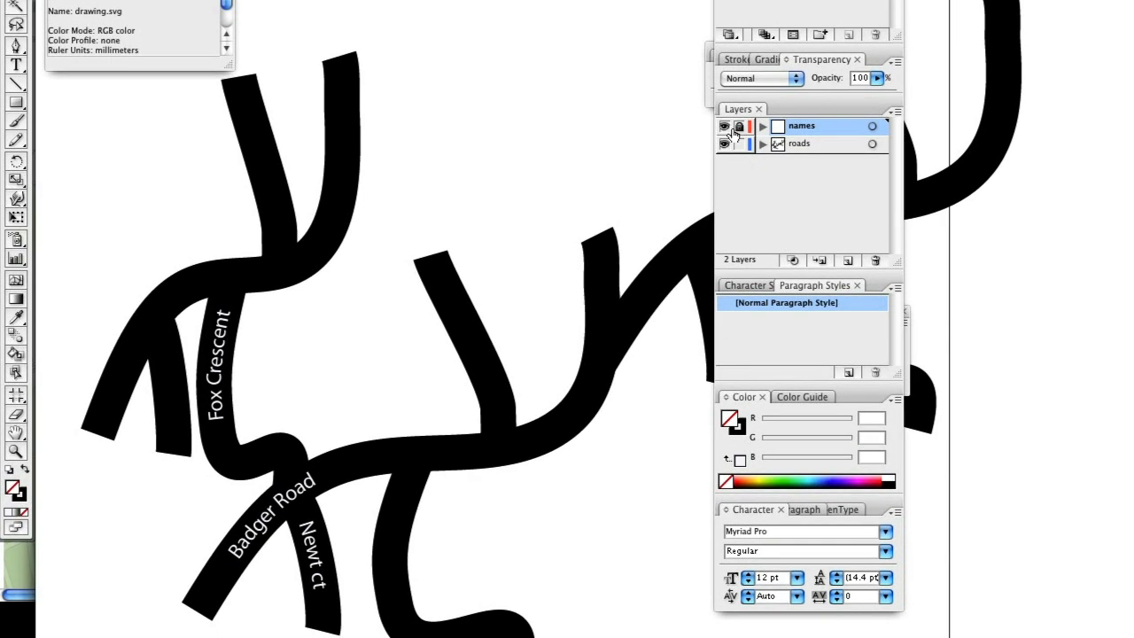
{"action": "left_click", "coordinate": [724, 178]}
{"action": "left_click", "coordinate": [725, 144]}
{"action": "left_click", "coordinate": [724, 144]}
{"action": "left_click", "coordinate": [725, 144]}
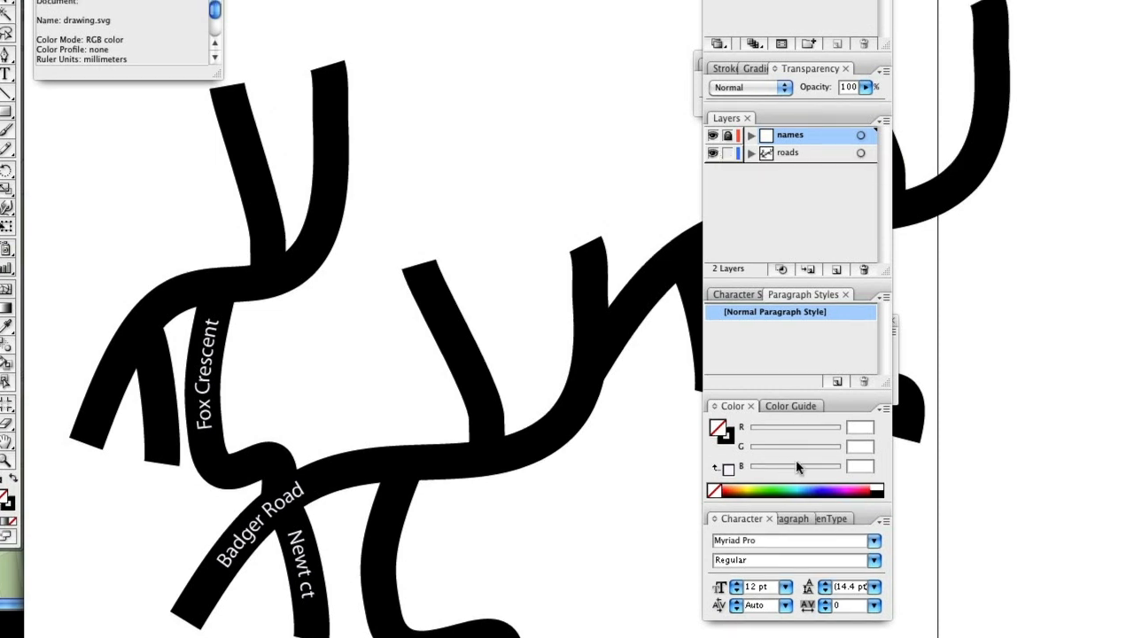
Create a light green process colour swatch with R=168 G=222 B=181
{"action": "double_click", "coordinate": [802, 314]}
{"action": "left_click_drag", "start_coordinate": [752, 30], "coordinate": [838, 7]}
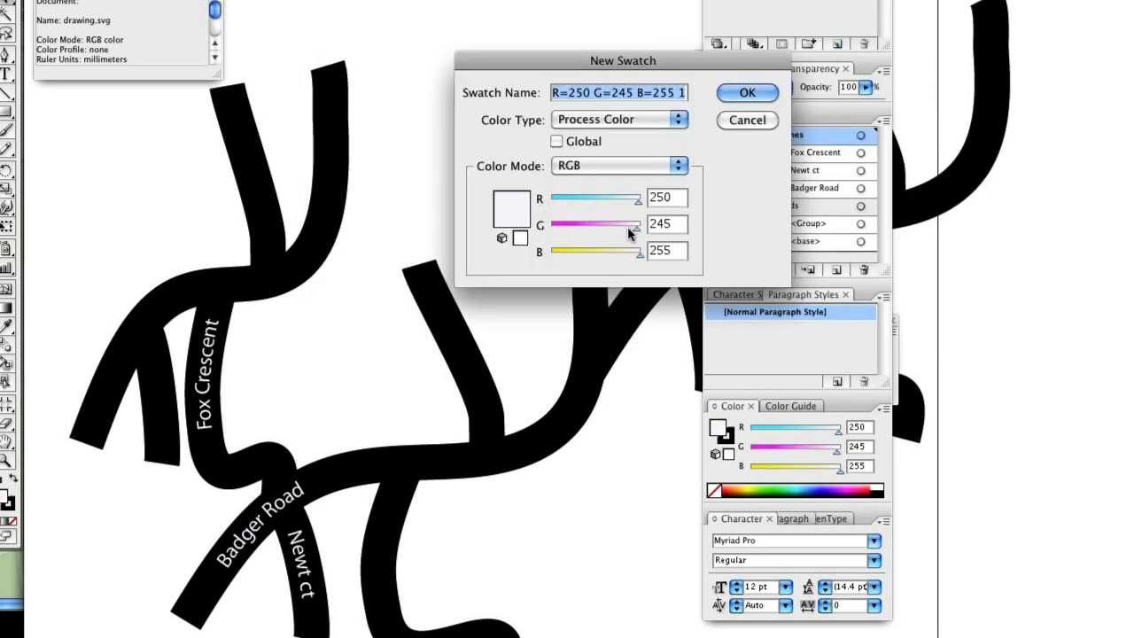
{"action": "left_click_drag", "start_coordinate": [629, 232], "coordinate": [576, 227]}
{"action": "left_click", "coordinate": [609, 198]}
{"action": "mouse_move", "coordinate": [638, 253]}
{"action": "left_mouse_down"}
{"action": "mouse_move", "coordinate": [614, 253]}
{"action": "mouse_move", "coordinate": [588, 229]}
{"action": "mouse_move", "coordinate": [629, 233]}
{"action": "left_mouse_up"}
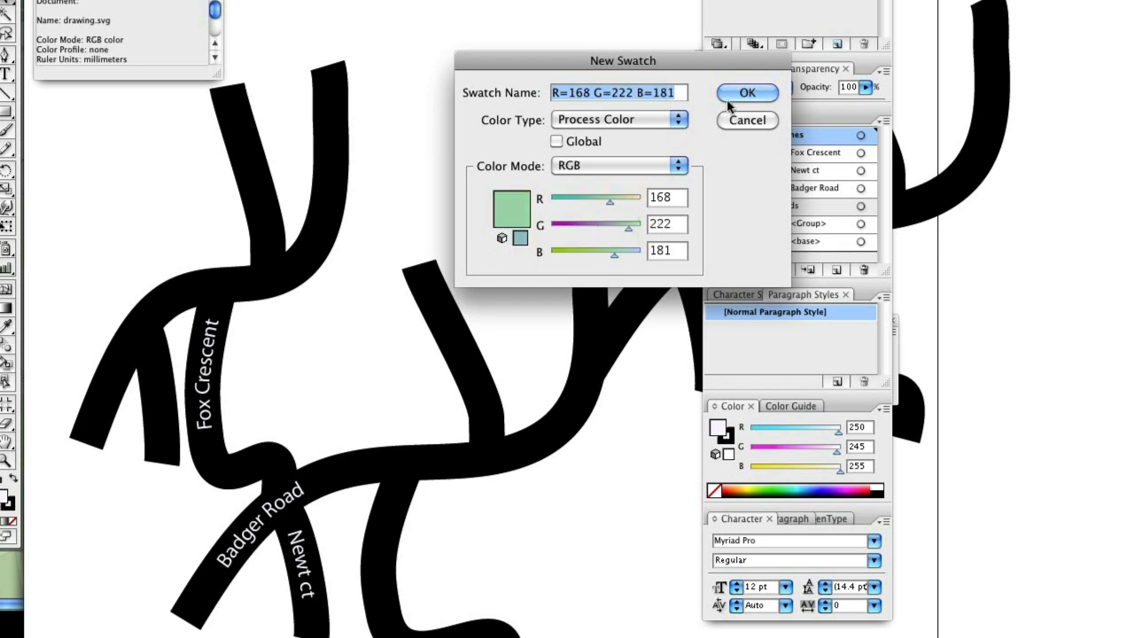
{"action": "left_click", "coordinate": [742, 96]}
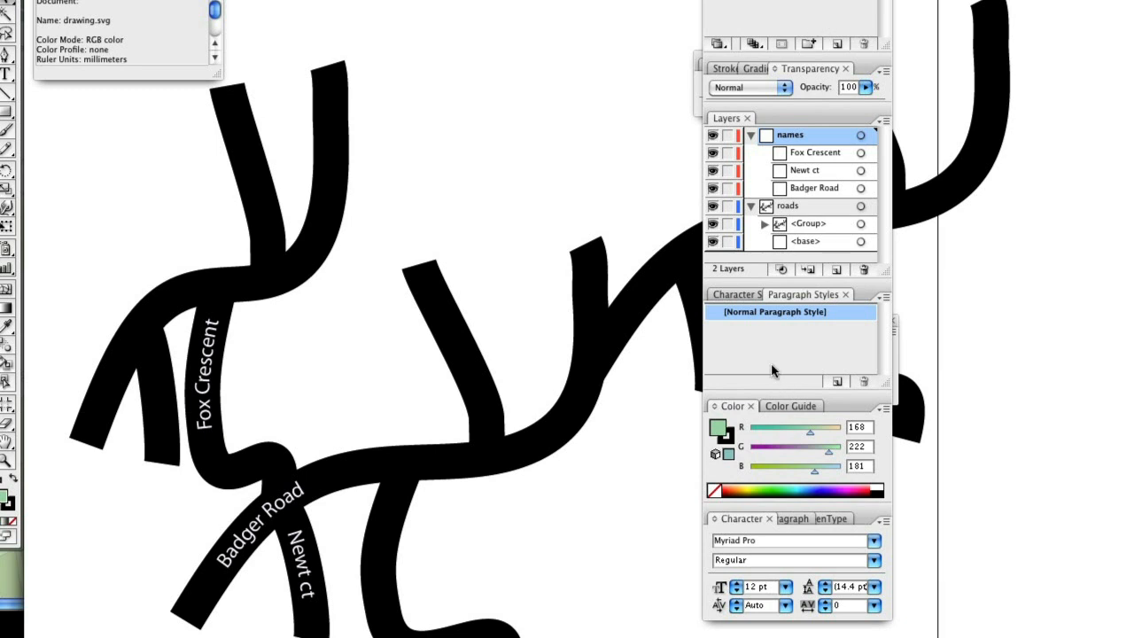
Set the Normal Paragraph Style's character fill colour to the R=168 G=222 B=181 swatch
{"action": "left_click", "coordinate": [774, 336]}
{"action": "double_click", "coordinate": [776, 313]}
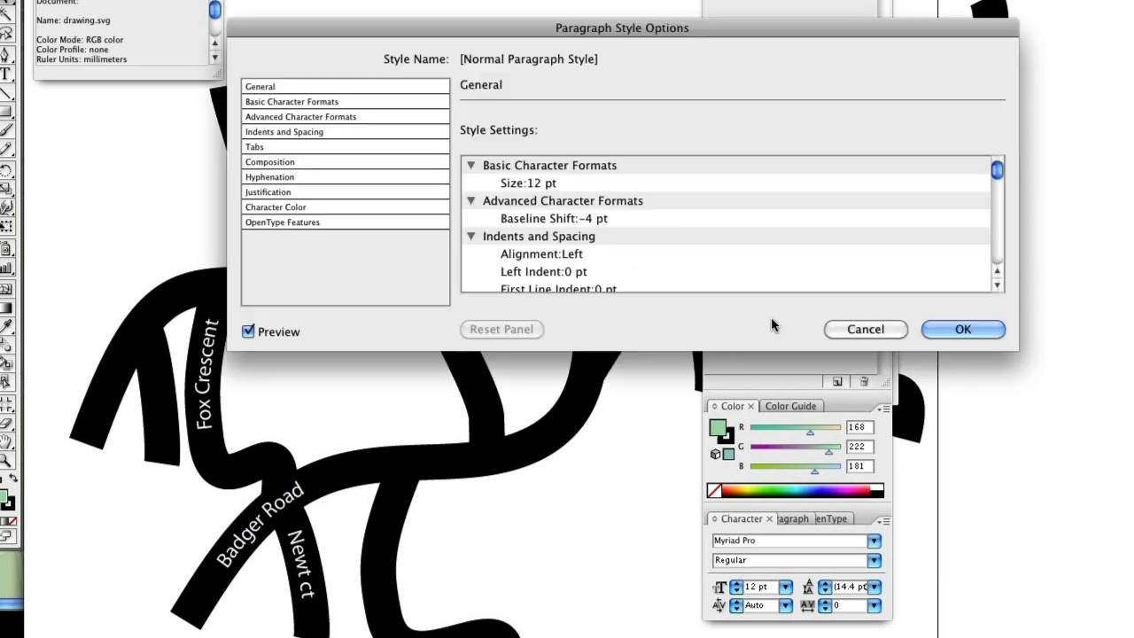
{"action": "left_click", "coordinate": [276, 207]}
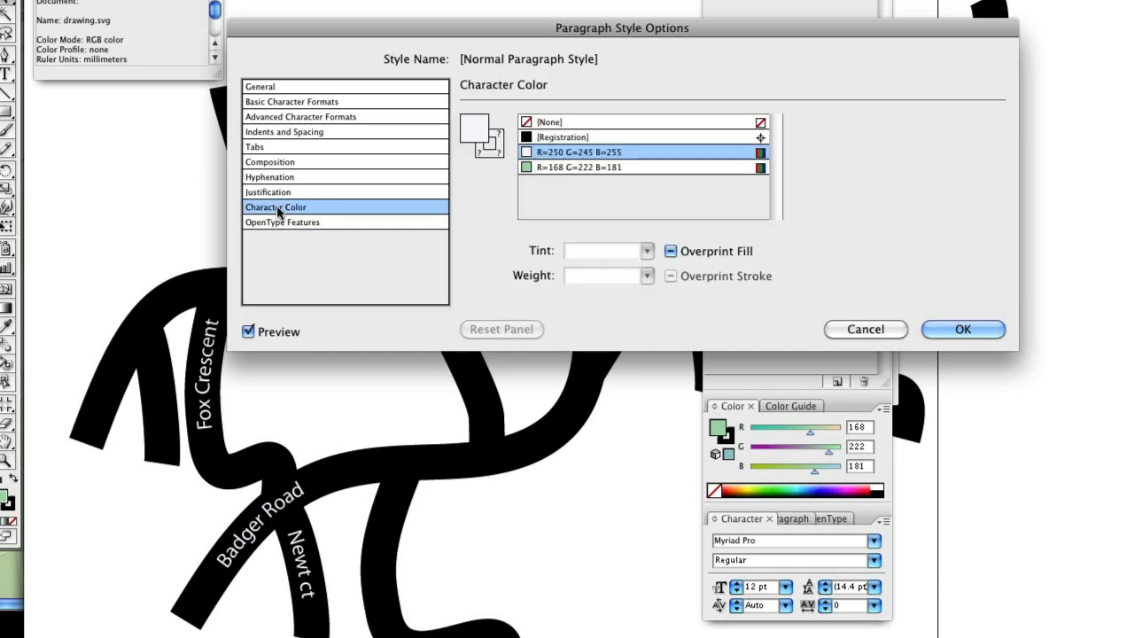
{"action": "left_click", "coordinate": [591, 168]}
{"action": "left_click", "coordinate": [963, 329]}
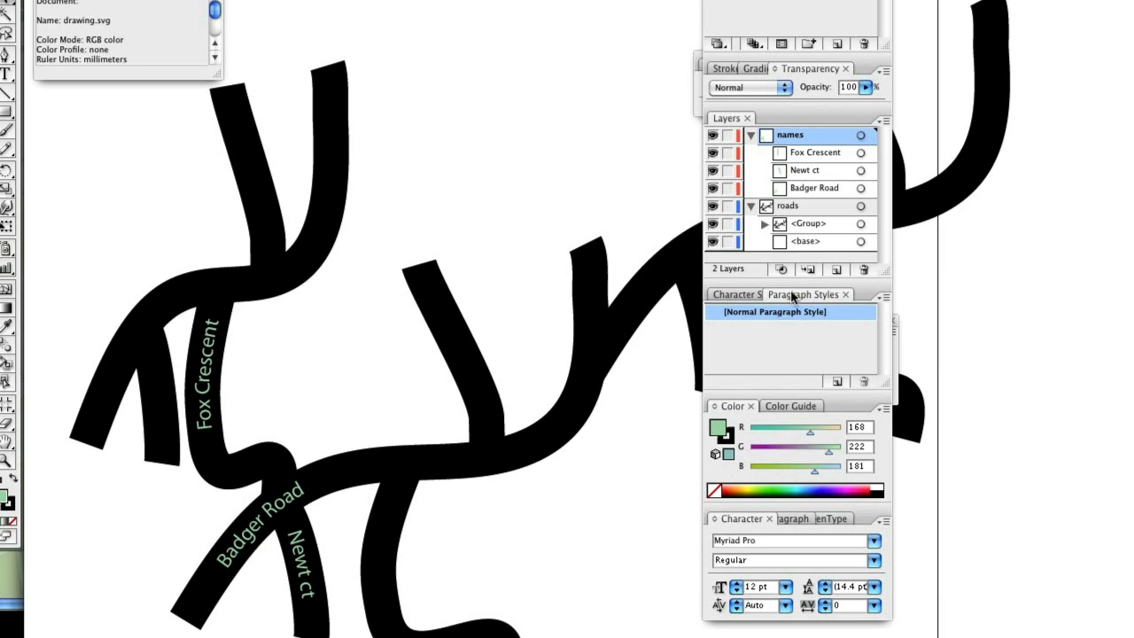
Set the Normal Paragraph Style to VAG Rounded Light Regular at 14 pt and check the Fox Crescent lettering up close
{"action": "double_click", "coordinate": [794, 319]}
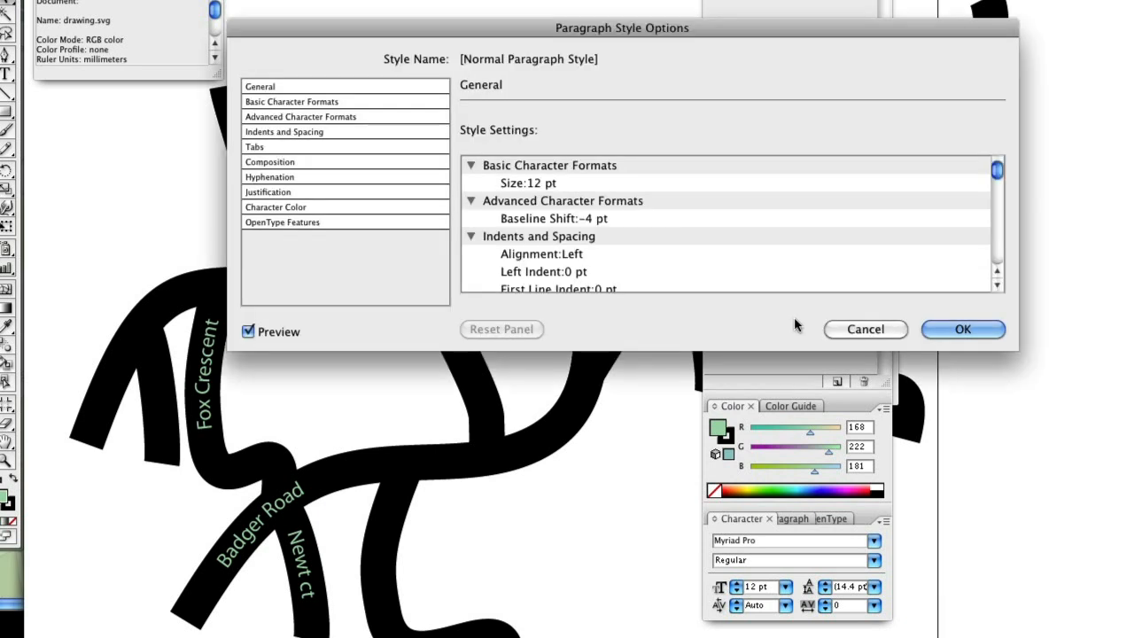
{"action": "left_click", "coordinate": [297, 102]}
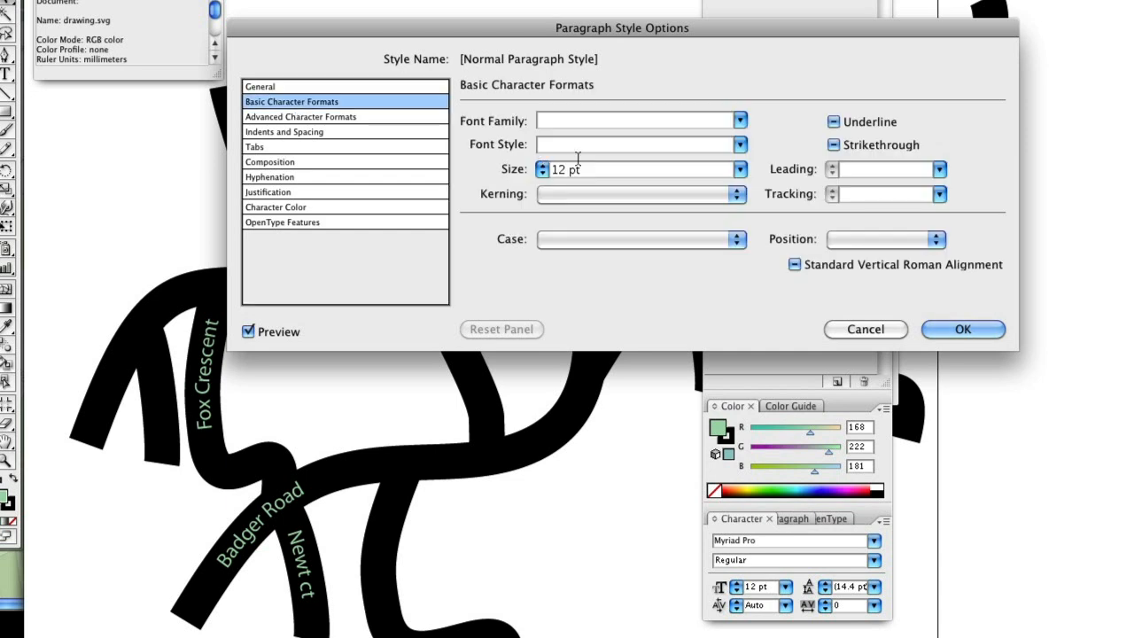
{"action": "left_click", "coordinate": [741, 169]}
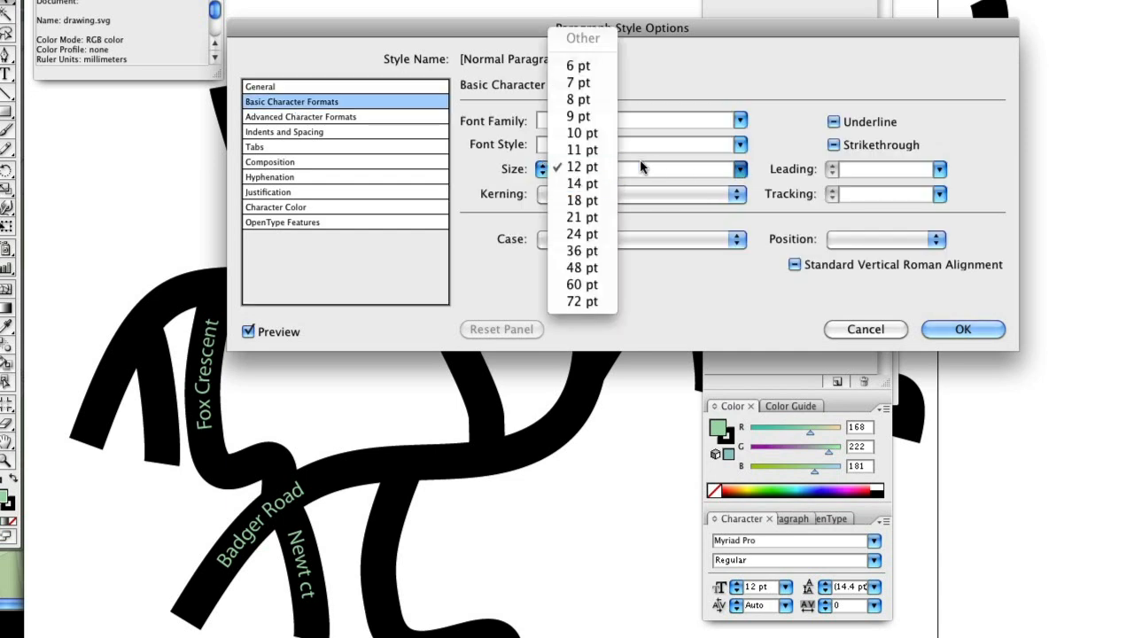
{"action": "left_click", "coordinate": [595, 188]}
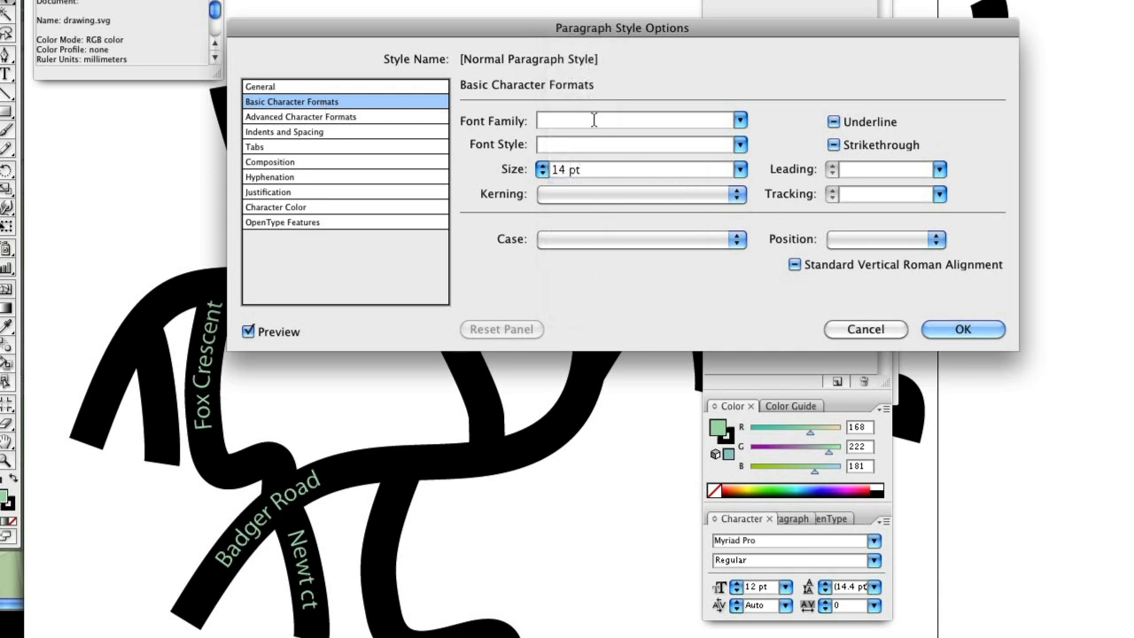
{"action": "left_click", "coordinate": [739, 123]}
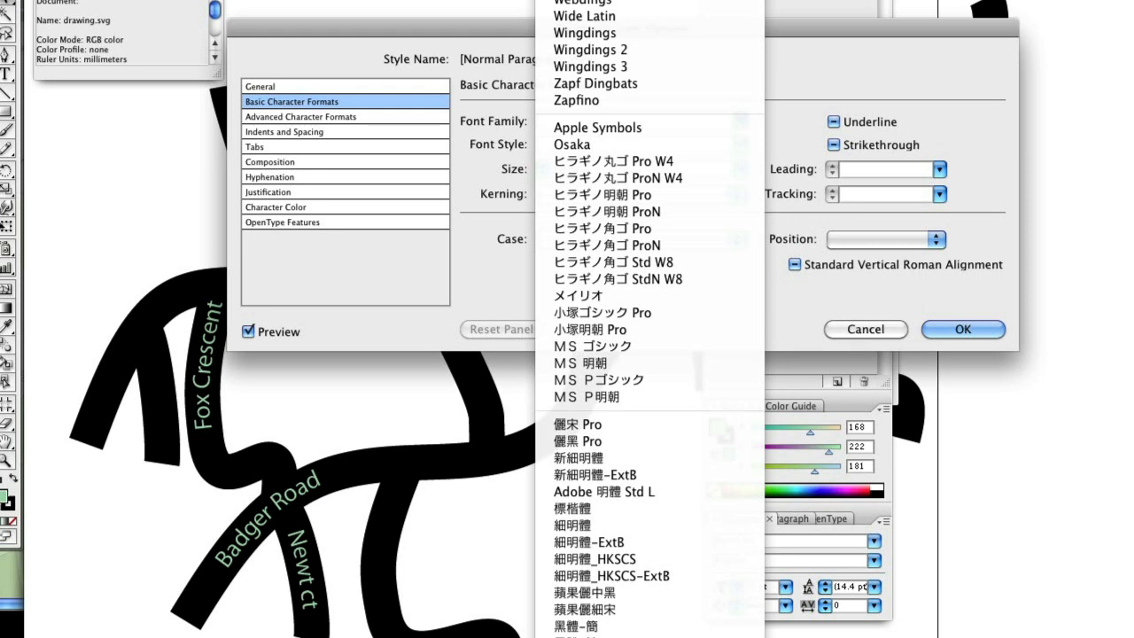
{"action": "left_click", "coordinate": [611, 1]}
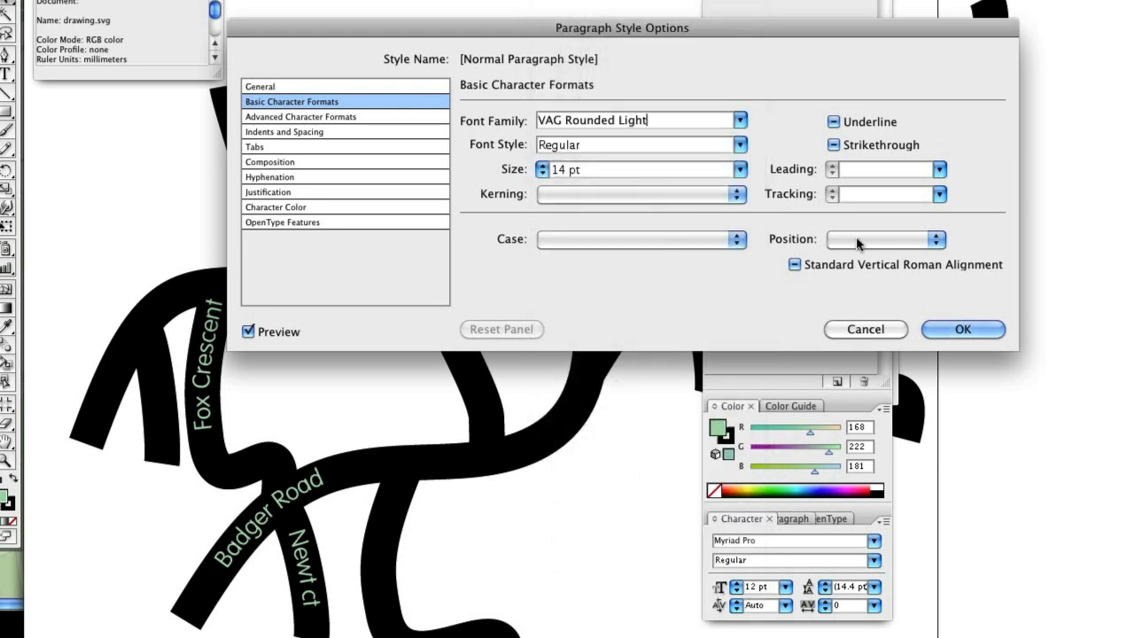
{"action": "left_click", "coordinate": [937, 330]}
{"action": "key", "text": "z"}
{"action": "left_click_drag", "start_coordinate": [152, 324], "coordinate": [331, 480]}
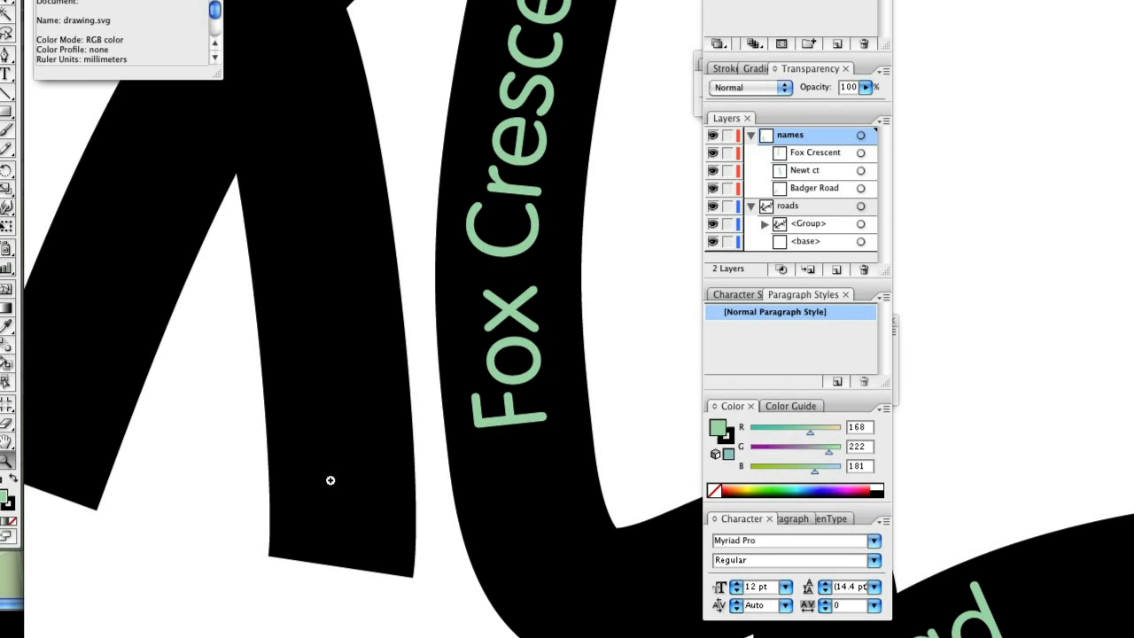
{"action": "key", "text": "super+0"}
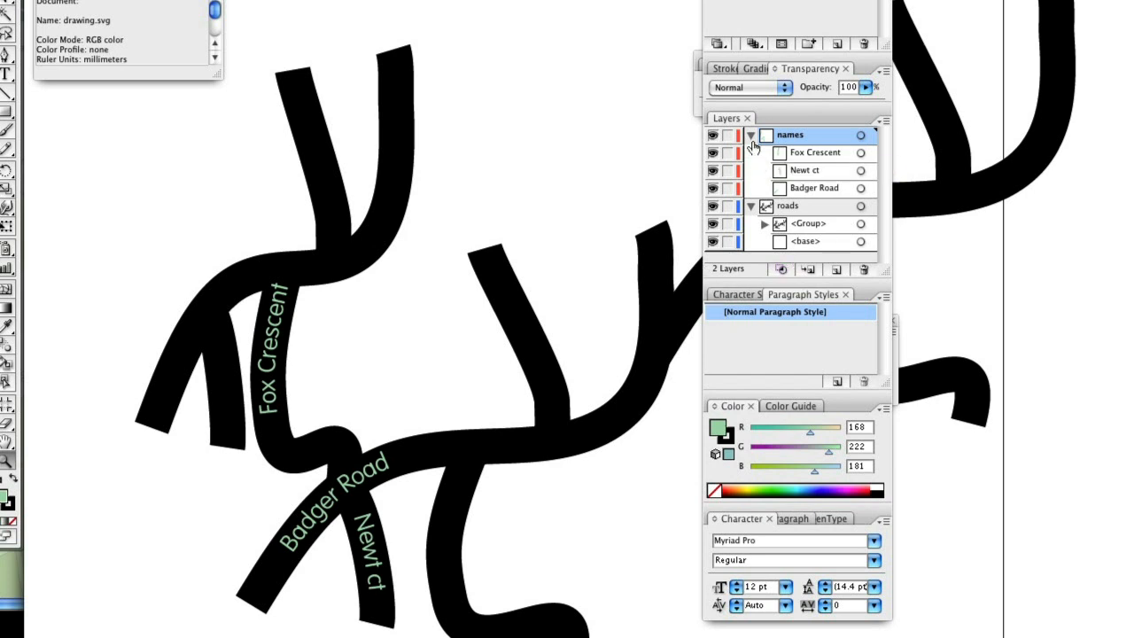
Lock the names layer, select everything on the roads layer and reduce the roads' stroke weight by two increments
{"action": "left_click", "coordinate": [797, 104]}
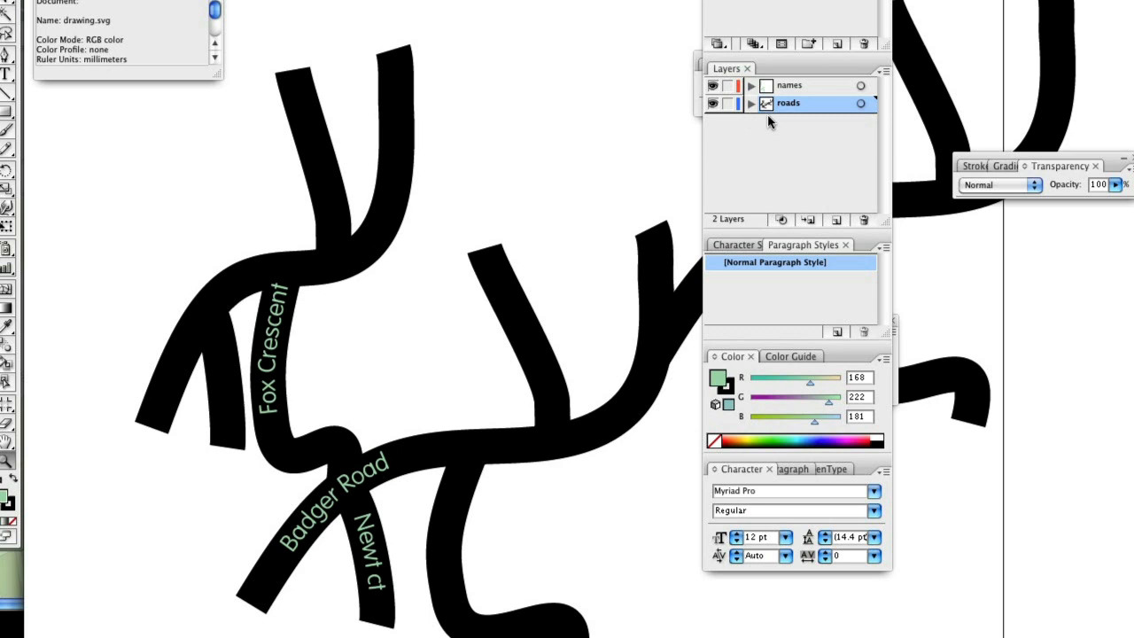
{"action": "left_click", "coordinate": [728, 86]}
{"action": "key", "text": "super+a"}
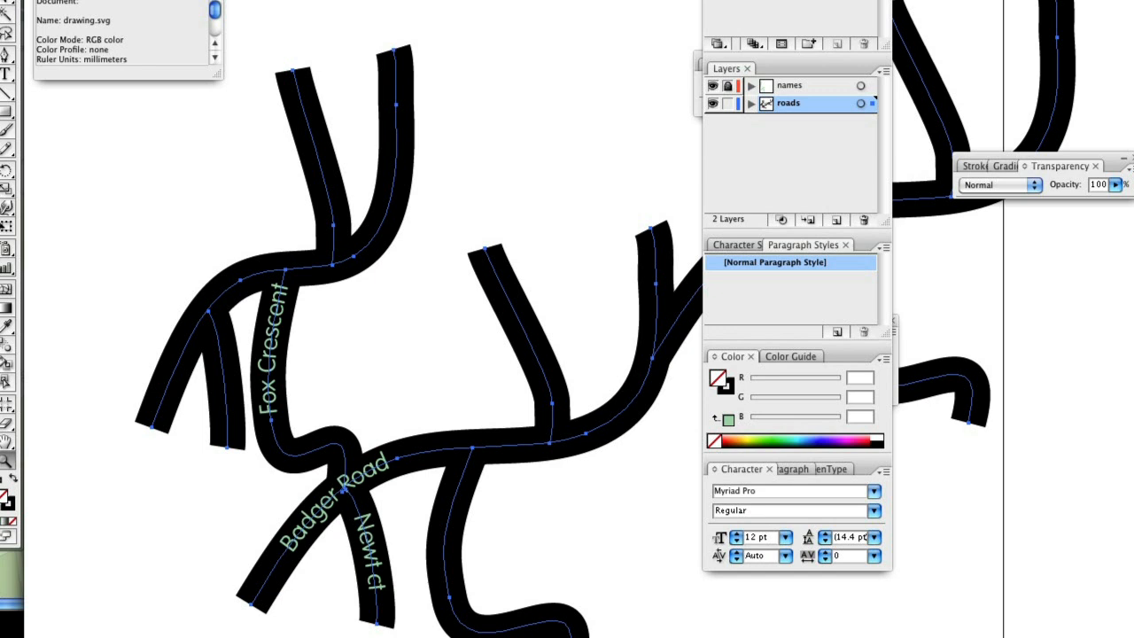
{"action": "key", "text": "Down"}
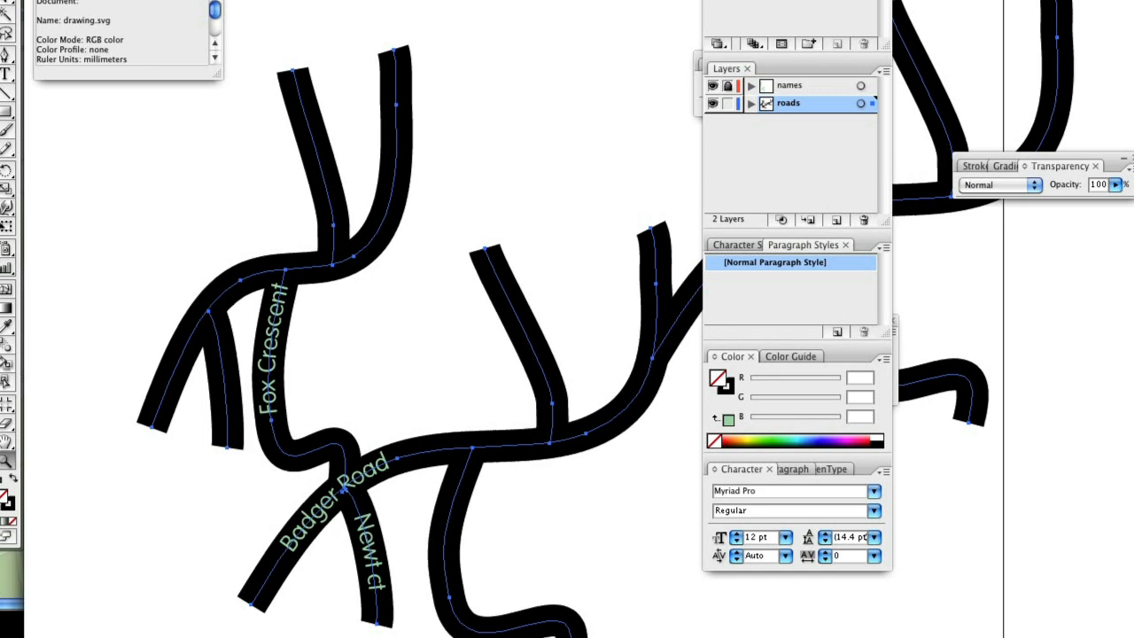
{"action": "key", "text": "Down"}
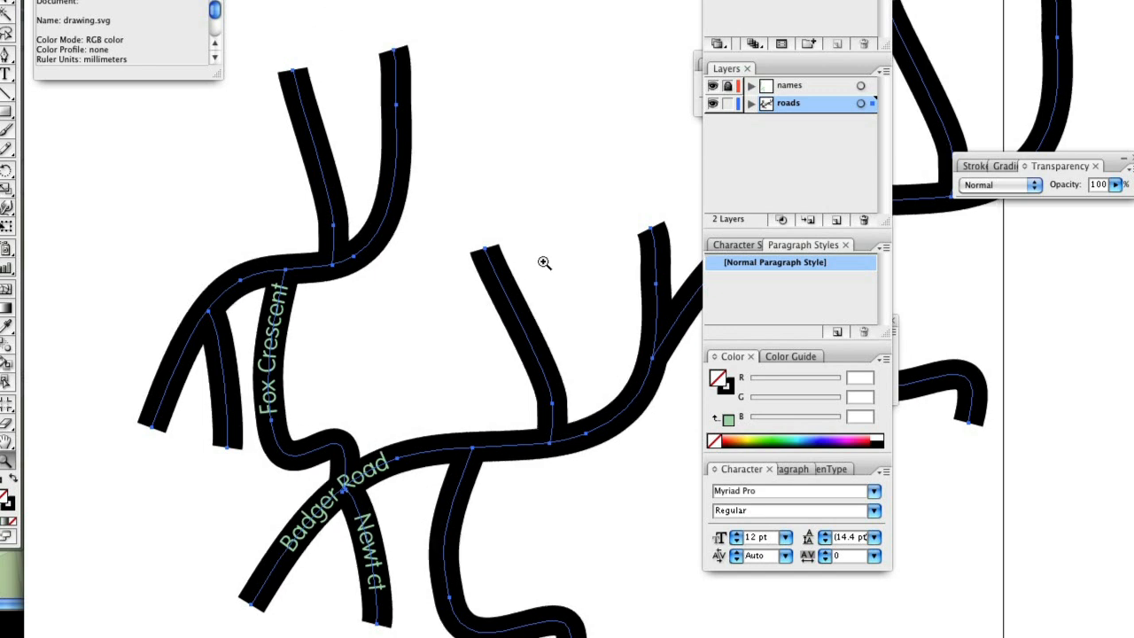
{"action": "left_click", "coordinate": [513, 171]}
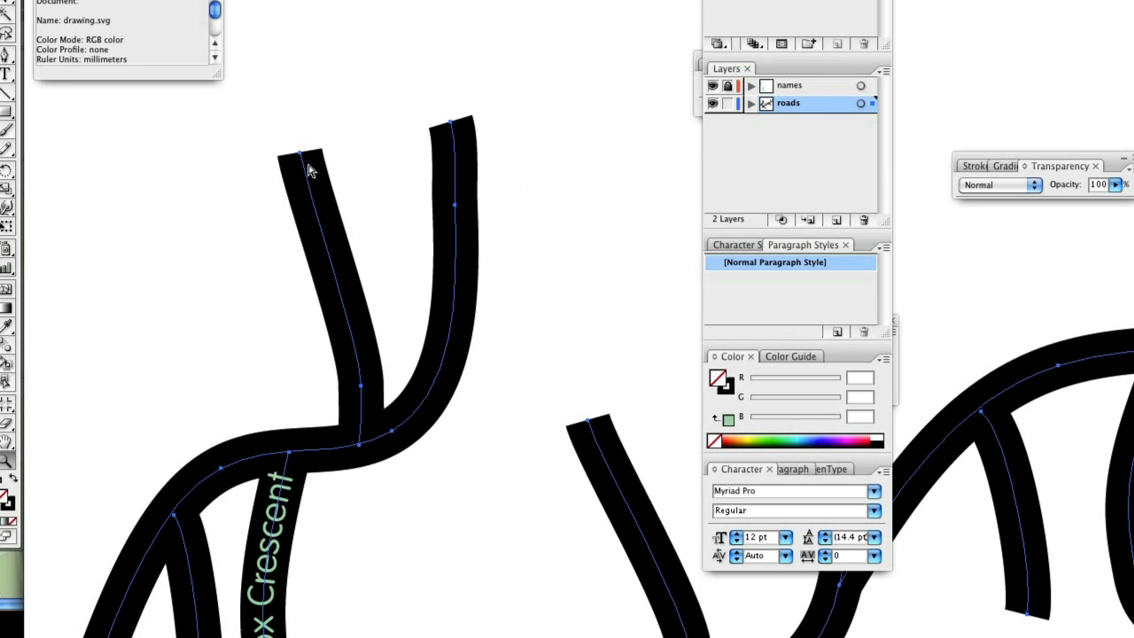
{"action": "key", "text": "ctrl+minus"}
{"action": "left_click_drag", "start_coordinate": [598, 444], "coordinate": [355, 337]}
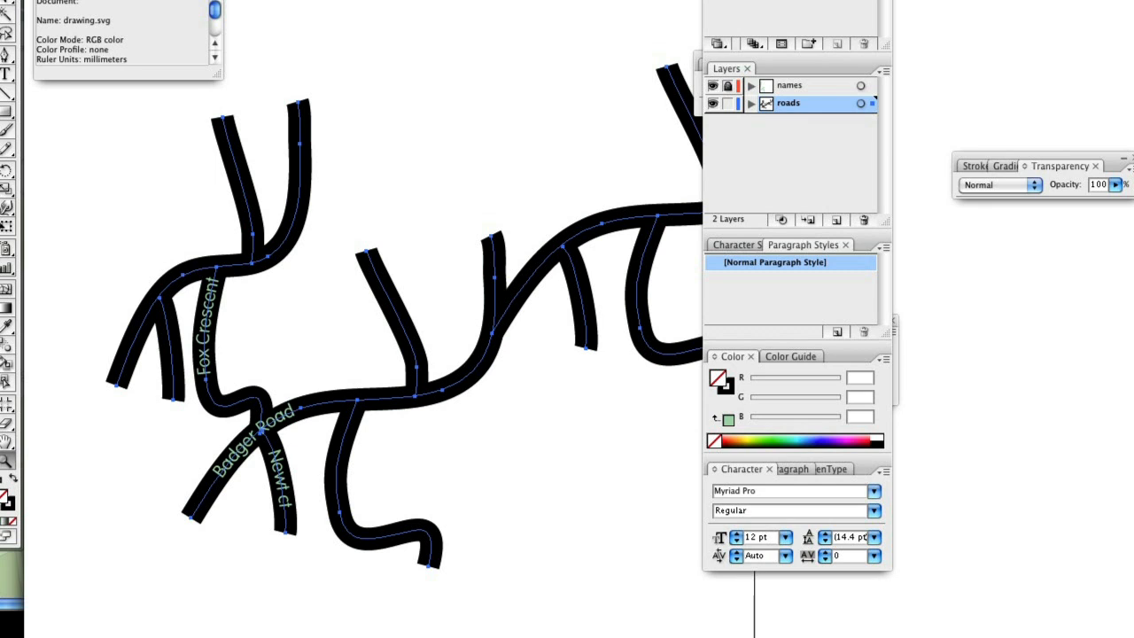
Open fox.svg from the Desktop and bring its red fox head onto the roads layer of drawing.svg
{"action": "key", "text": "v"}
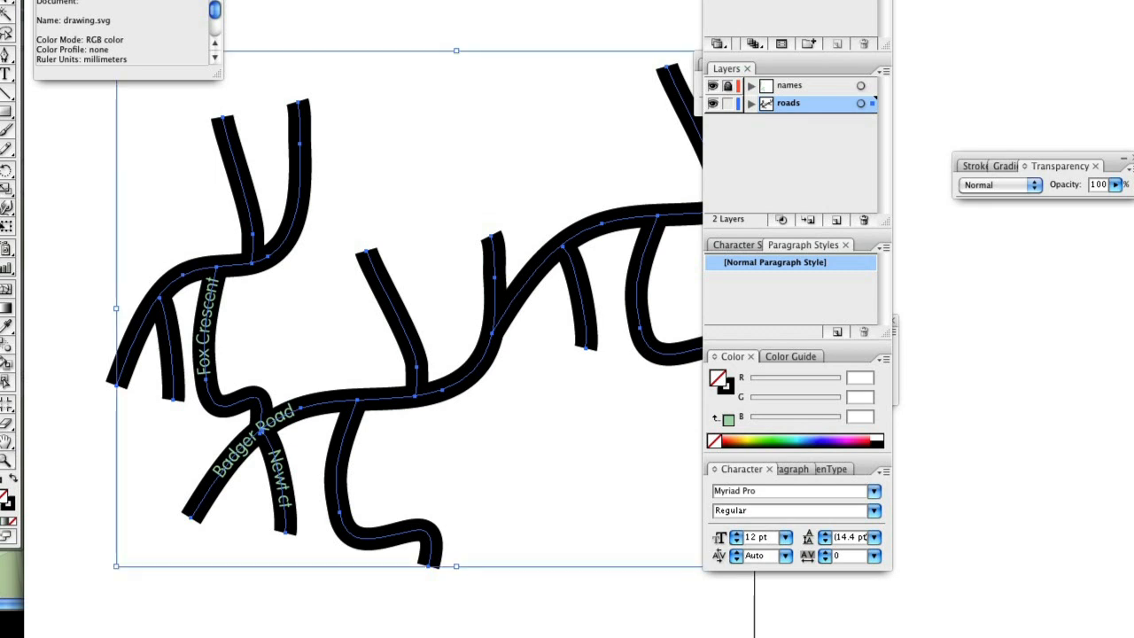
{"action": "key", "text": "super+Tab"}
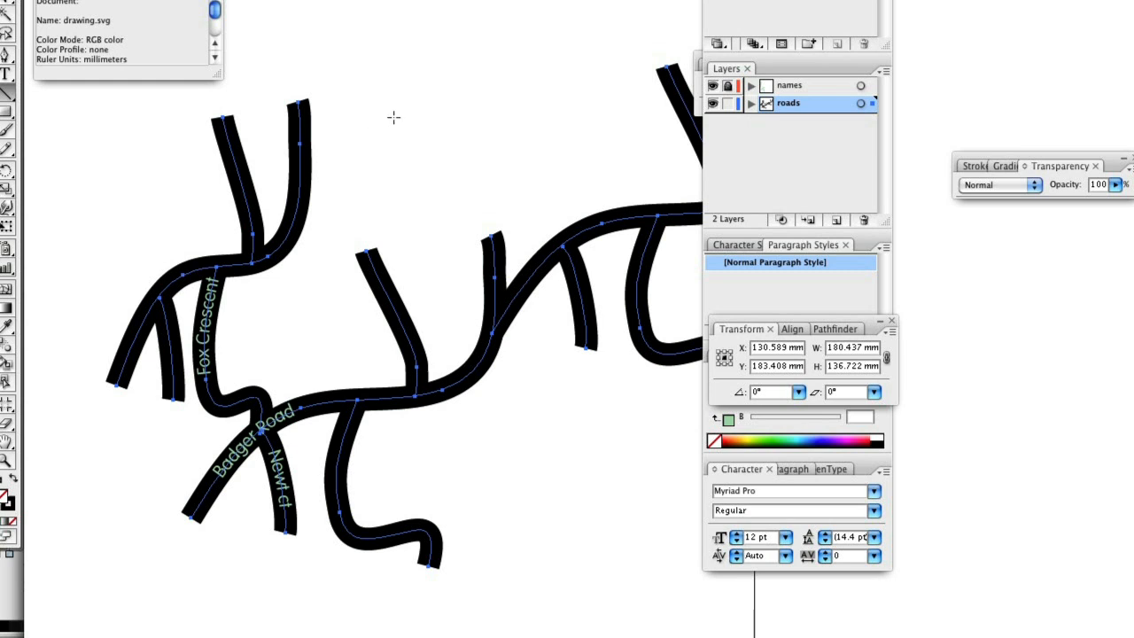
{"action": "left_click", "coordinate": [122, 0]}
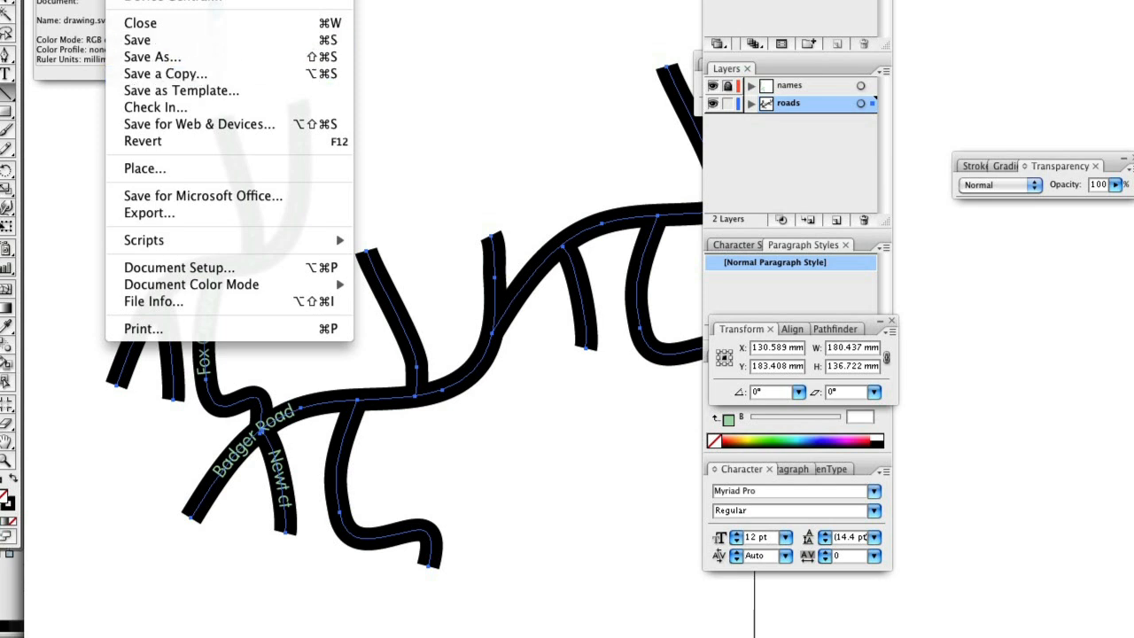
{"action": "left_click", "coordinate": [142, 0]}
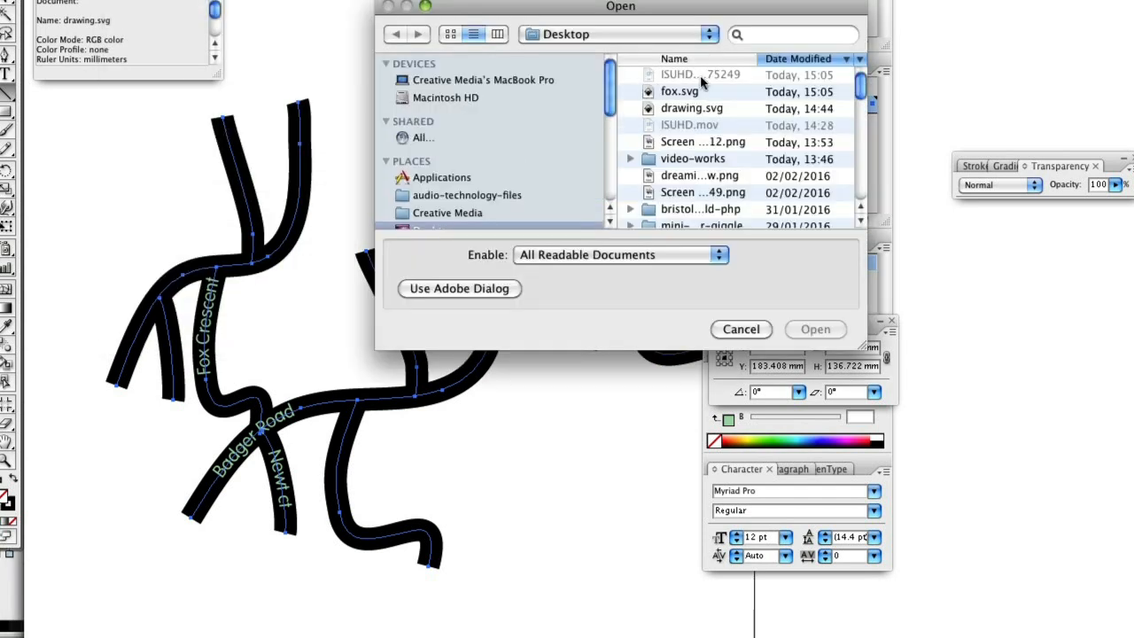
{"action": "left_click", "coordinate": [687, 92]}
{"action": "left_click", "coordinate": [813, 328]}
{"action": "left_click_drag", "start_coordinate": [628, 278], "coordinate": [448, 72]}
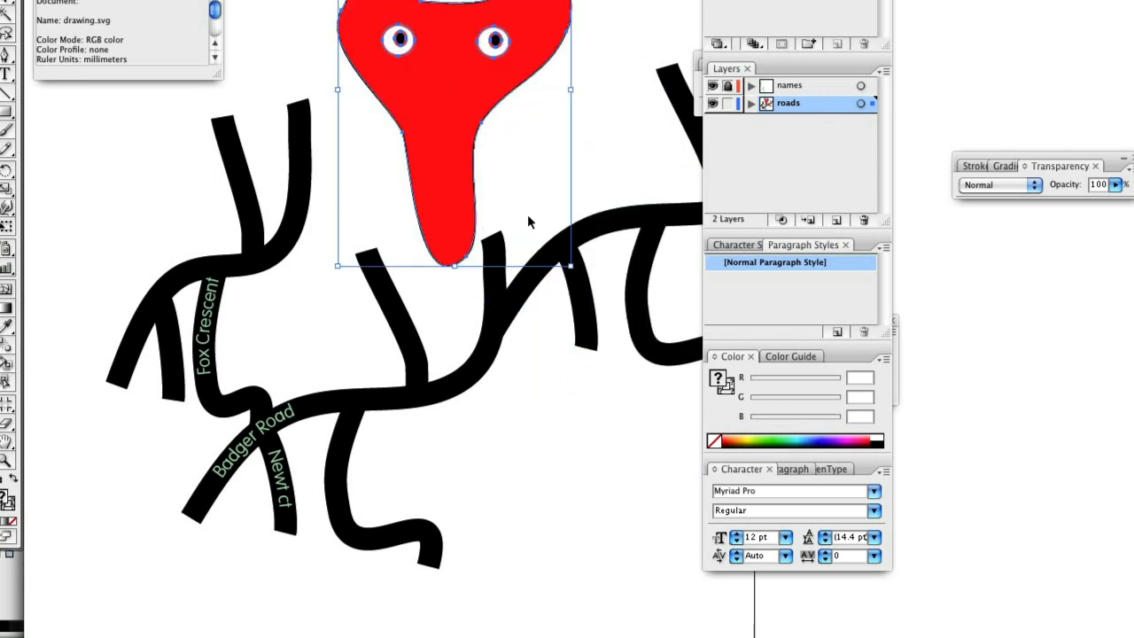
Scale the fox head down proportionally to a small marker in the empty area beside the upper roads
{"action": "left_click_drag", "start_coordinate": [570, 265], "coordinate": [405, 119]}
{"action": "key", "text": "super+plus"}
{"action": "key", "text": "super+plus"}
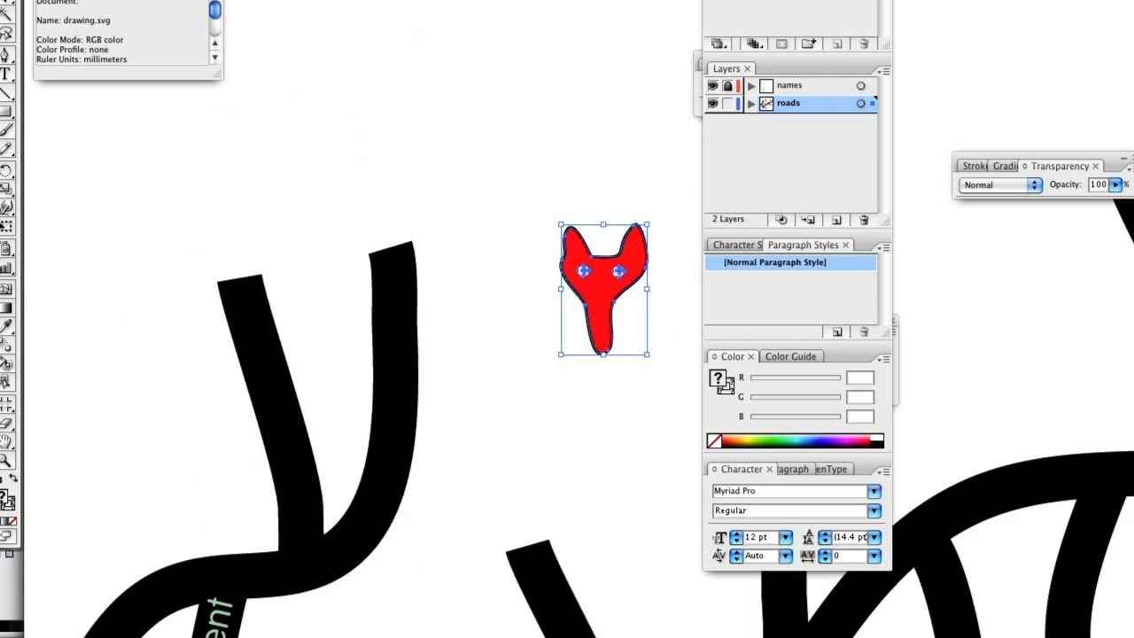
{"action": "key", "text": "space"}
{"action": "left_click_drag", "start_coordinate": [513, 380], "coordinate": [350, 238]}
Turn the small fox head into a new symbol of type Movie Clip named fox marker
{"action": "left_click_drag", "start_coordinate": [434, 172], "coordinate": [740, 106]}
{"action": "left_click", "coordinate": [843, 4]}
{"action": "type", "text": "f"}
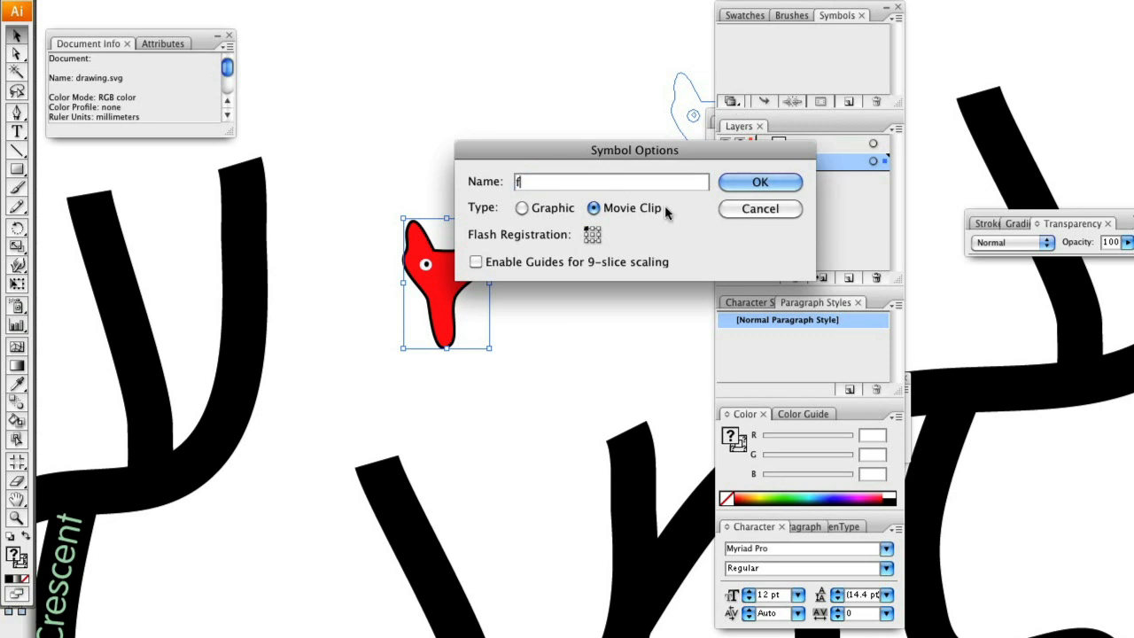
{"action": "type", "text": "ox marked"}
{"action": "key", "text": "Return"}
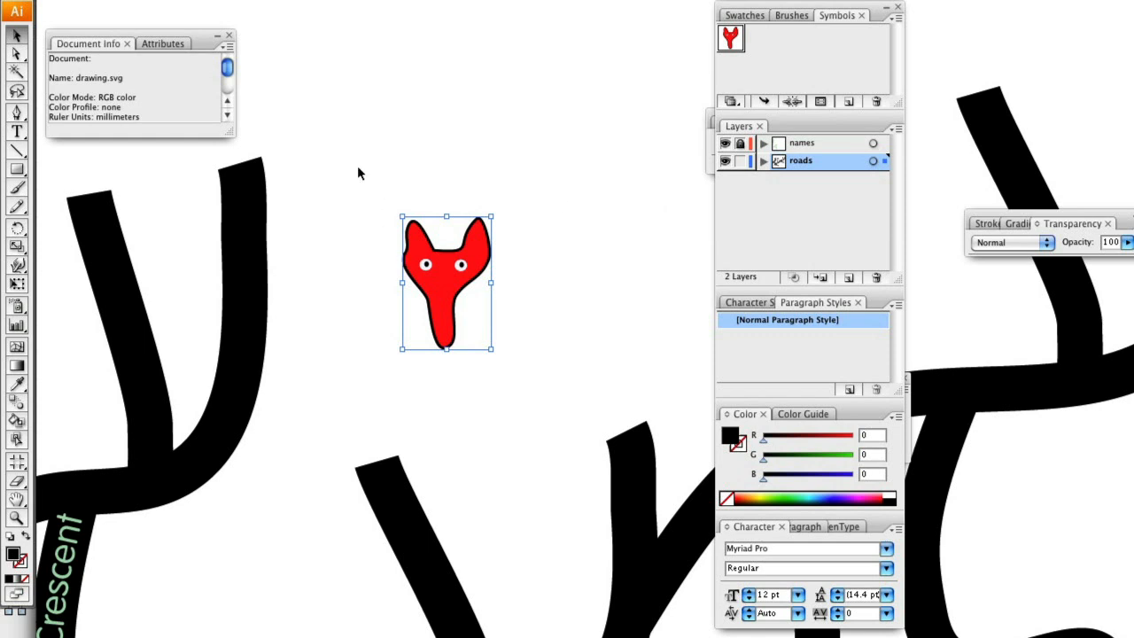
Delete the original fox artwork and place three fox marker symbol instances beside the roads
{"action": "left_click_drag", "start_coordinate": [355, 159], "coordinate": [537, 425]}
{"action": "key", "text": "Delete"}
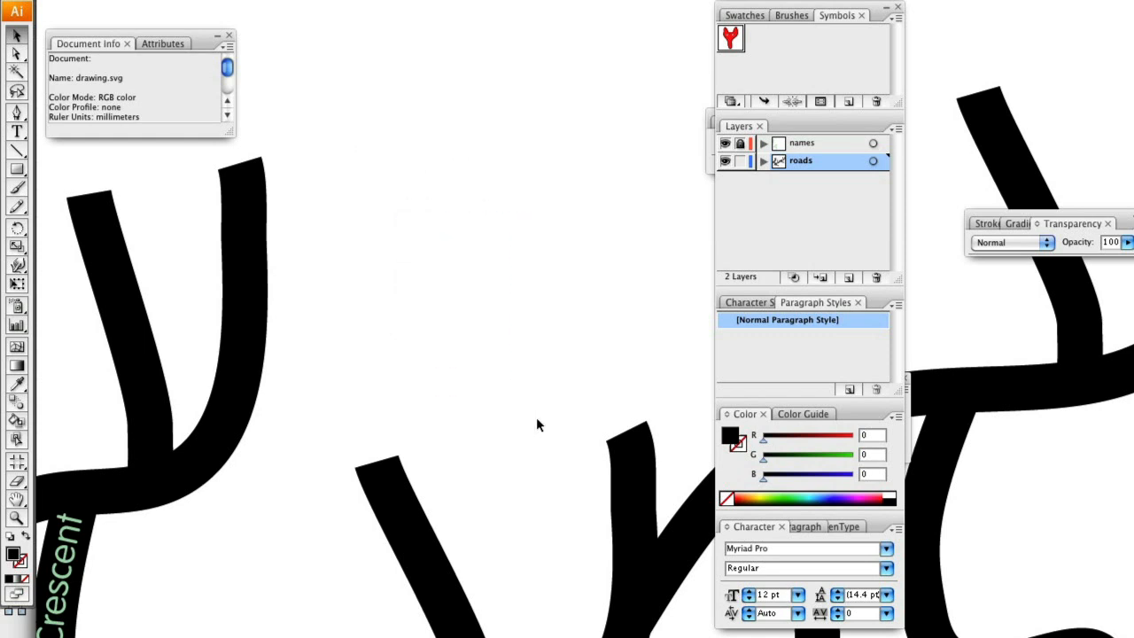
{"action": "left_click_drag", "start_coordinate": [733, 46], "coordinate": [187, 568]}
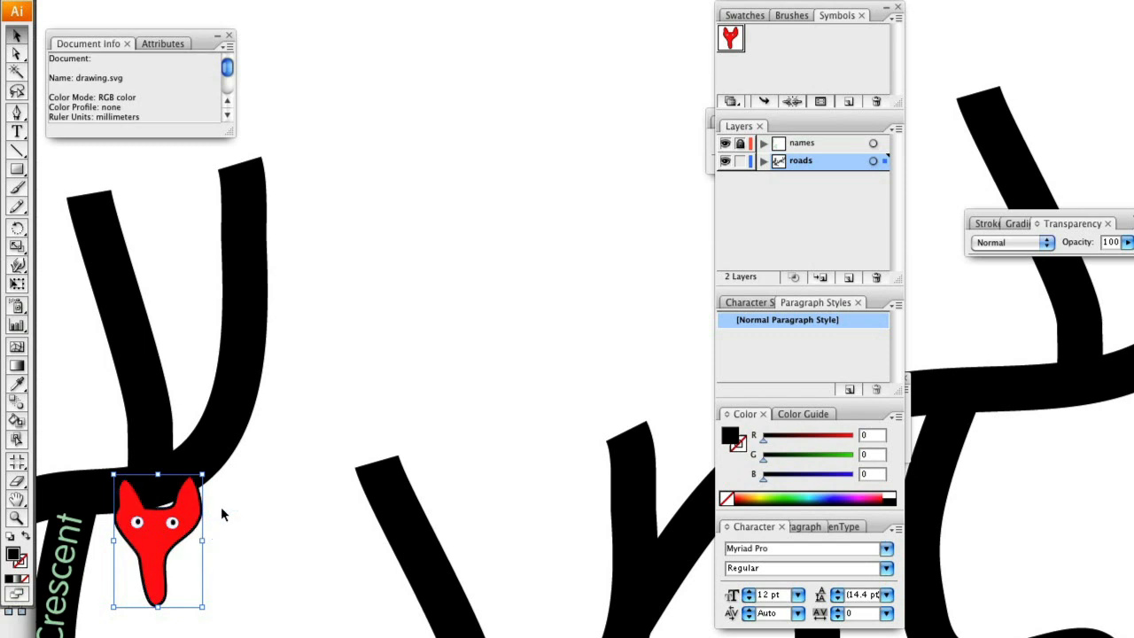
{"action": "left_click_drag", "start_coordinate": [734, 39], "coordinate": [468, 507]}
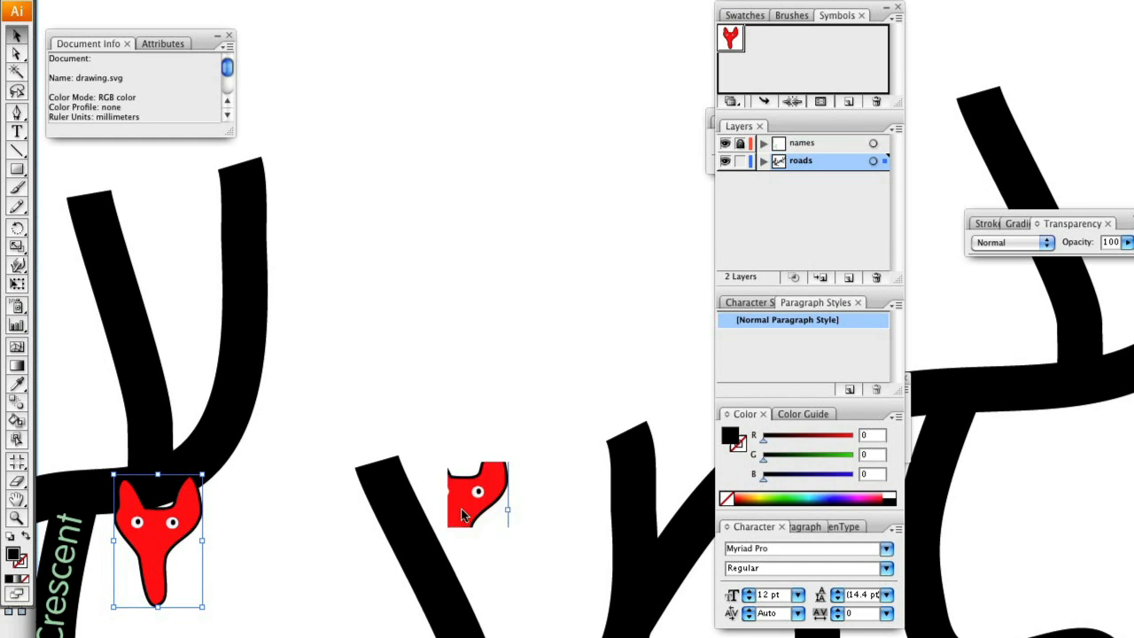
{"action": "left_click_drag", "start_coordinate": [742, 33], "coordinate": [297, 230]}
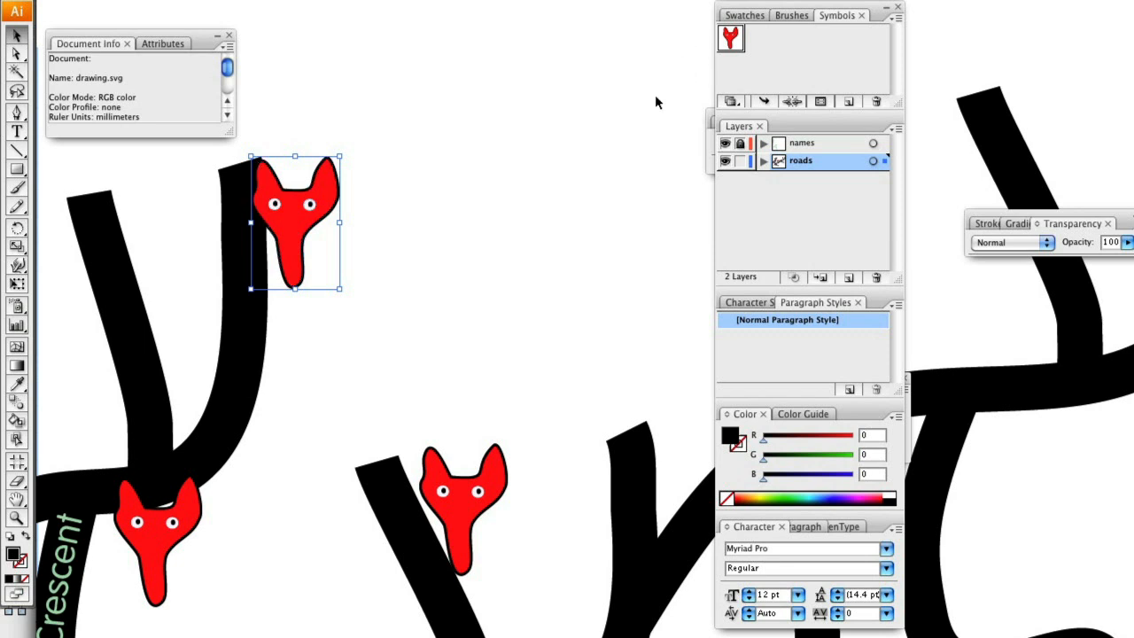
Edit the fox marker symbol, shrink its artwork to about half size around the centre and exit isolation mode
{"action": "double_click", "coordinate": [732, 43]}
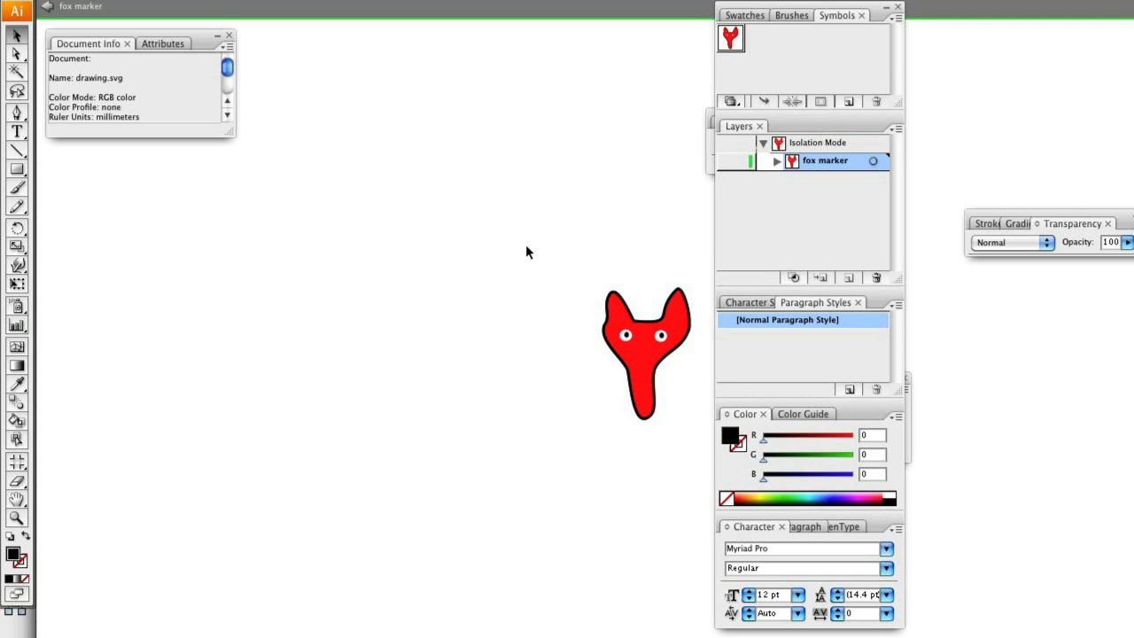
{"action": "left_click_drag", "start_coordinate": [534, 245], "coordinate": [711, 444]}
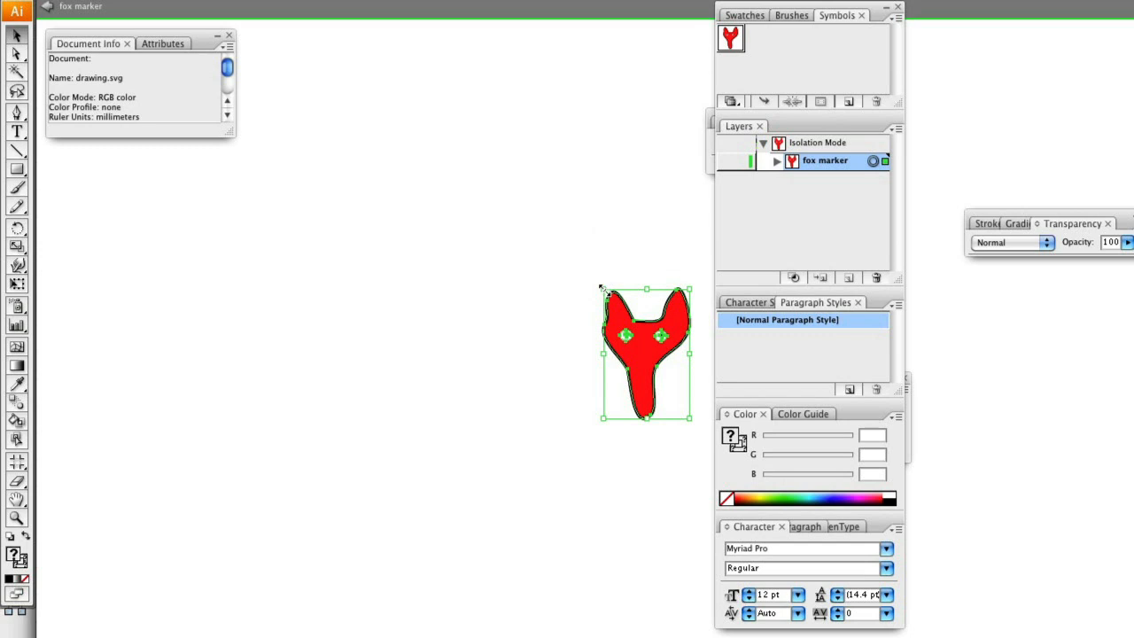
{"action": "left_click_drag", "start_coordinate": [600, 288], "coordinate": [623, 328]}
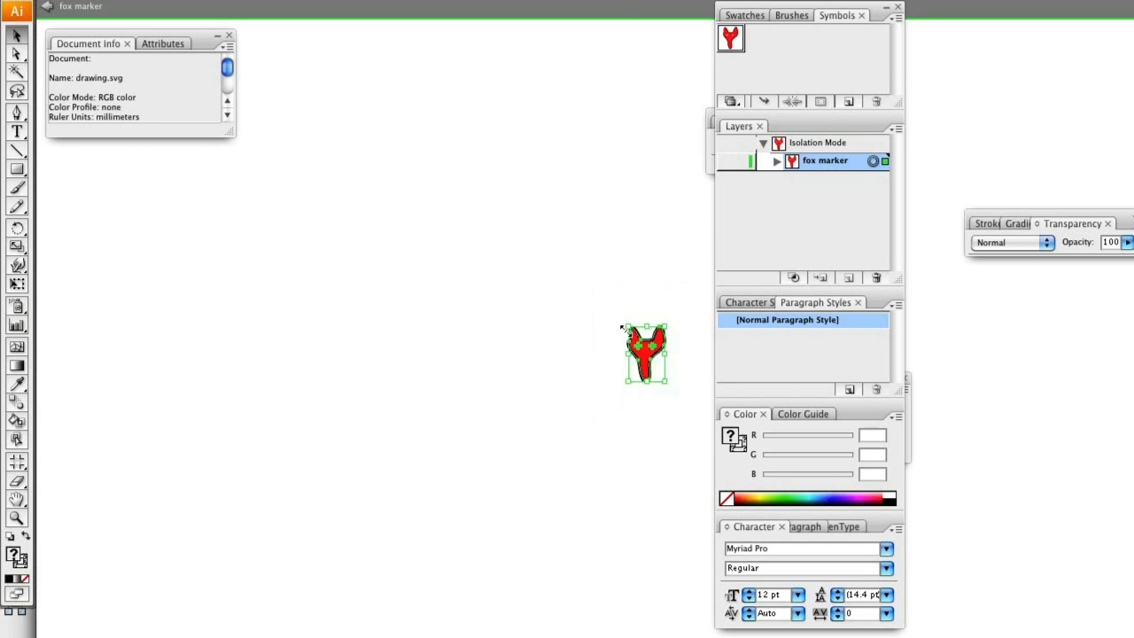
{"action": "left_click", "coordinate": [619, 281]}
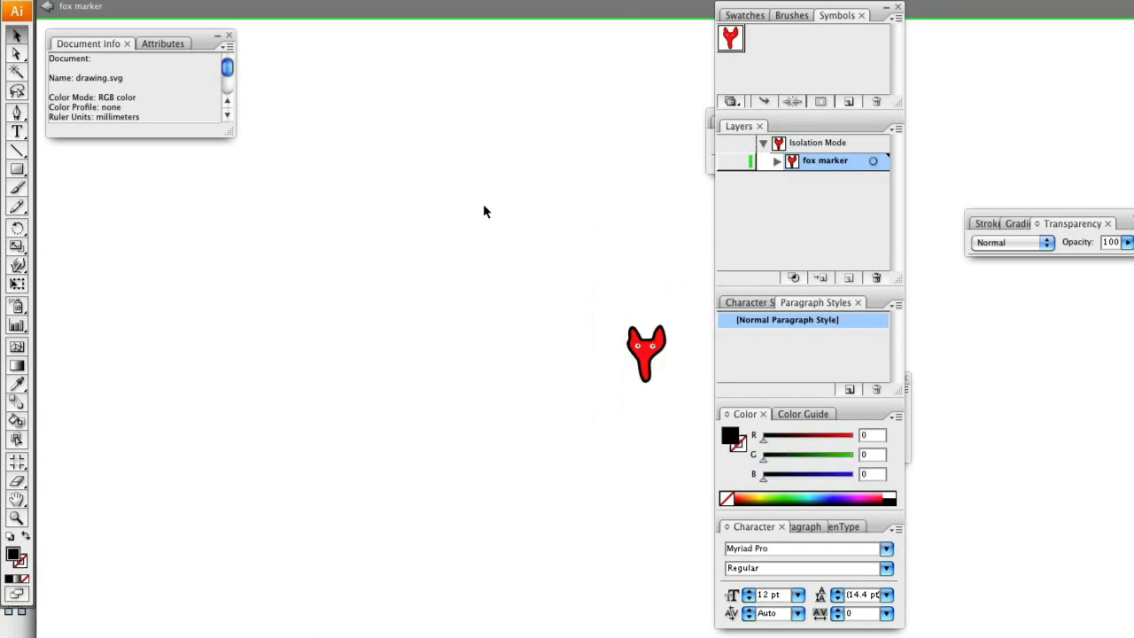
{"action": "left_click", "coordinate": [49, 7]}
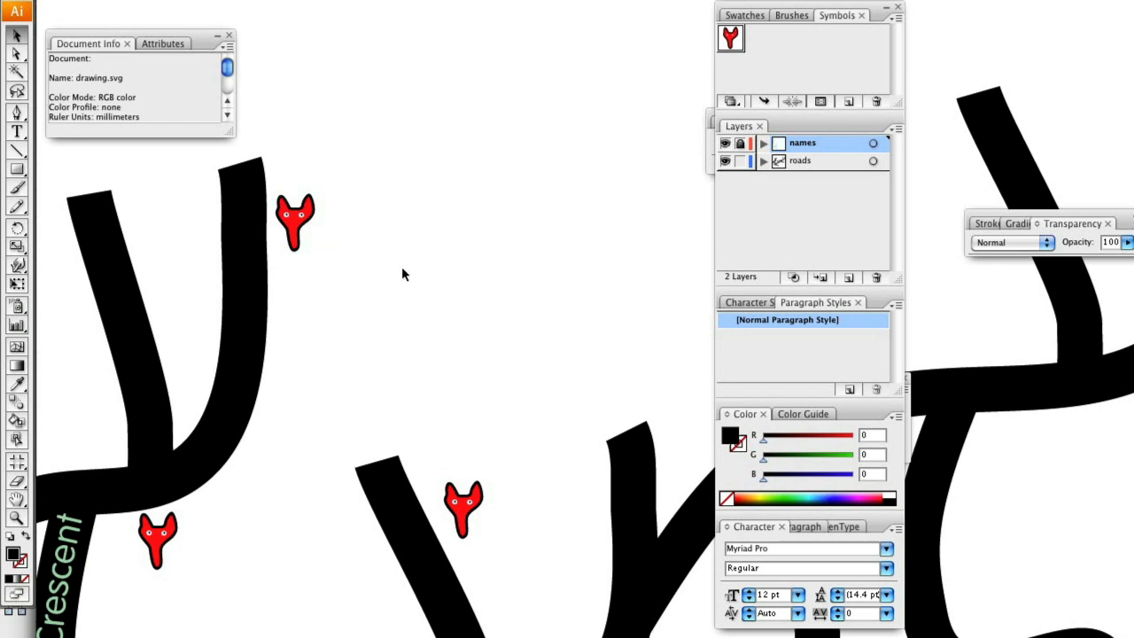
Move the three fox markers up against the edges of their neighbouring roads, one beside Fox Crescent
{"action": "left_click_drag", "start_coordinate": [295, 228], "coordinate": [268, 240]}
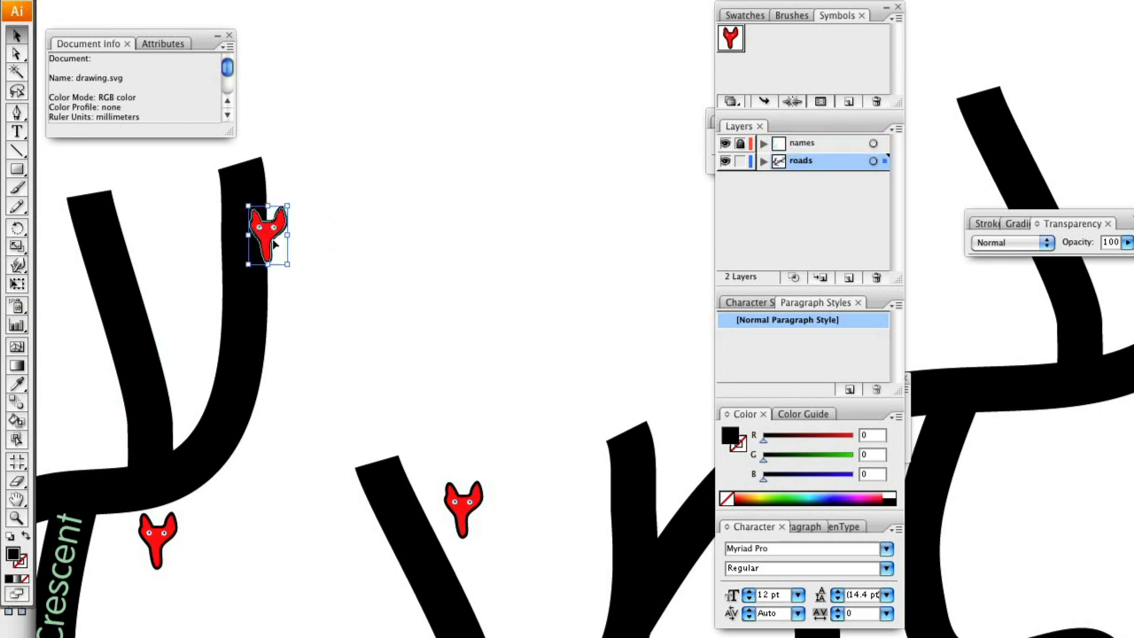
{"action": "left_click_drag", "start_coordinate": [463, 514], "coordinate": [450, 527]}
{"action": "left_click_drag", "start_coordinate": [157, 547], "coordinate": [104, 567]}
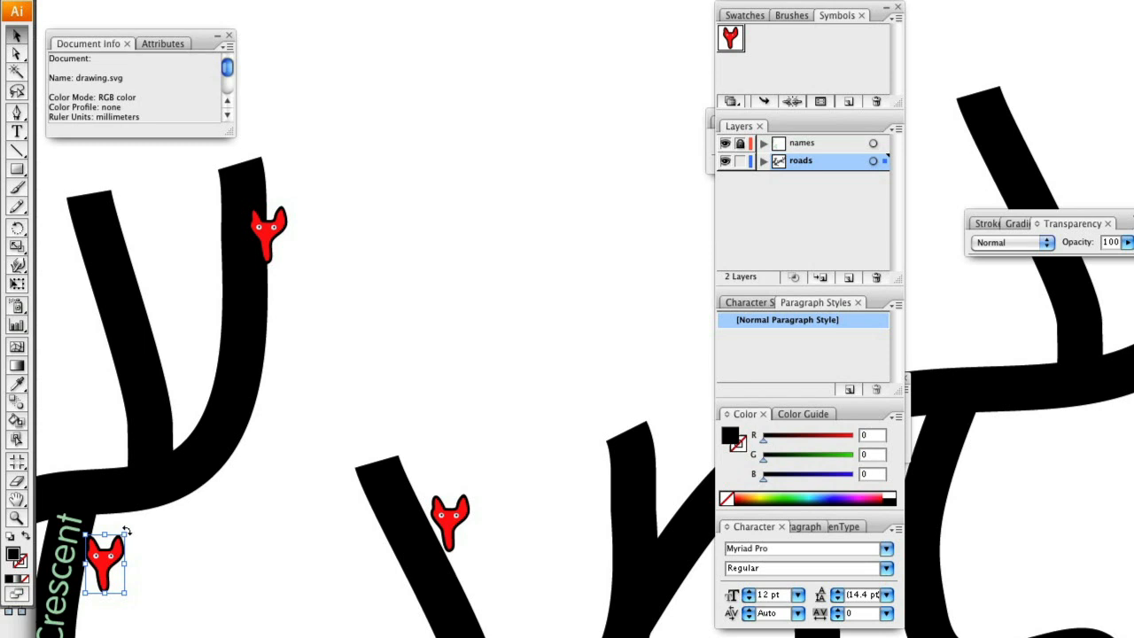
Rotate the Fox Crescent marker clockwise, enlarge the uppermost marker and tilt the third one counter-clockwise
{"action": "left_click_drag", "start_coordinate": [131, 532], "coordinate": [153, 540]}
{"action": "left_click", "coordinate": [283, 212]}
{"action": "left_click_drag", "start_coordinate": [285, 210], "coordinate": [309, 185]}
{"action": "left_click", "coordinate": [443, 522]}
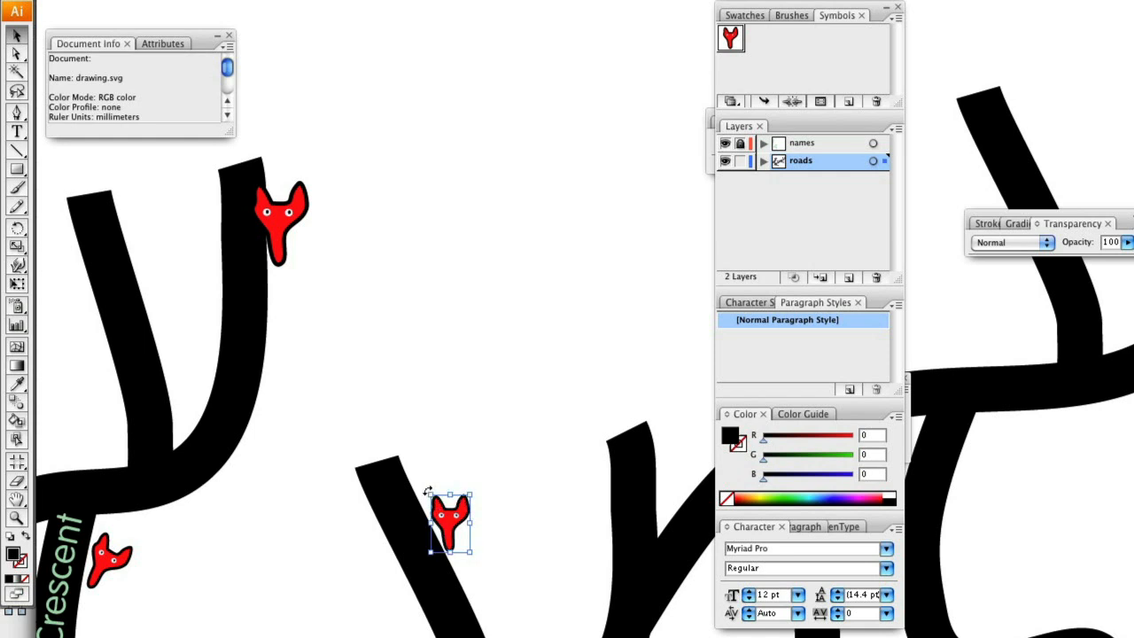
{"action": "left_click_drag", "start_coordinate": [429, 488], "coordinate": [448, 442]}
{"action": "left_click", "coordinate": [451, 437]}
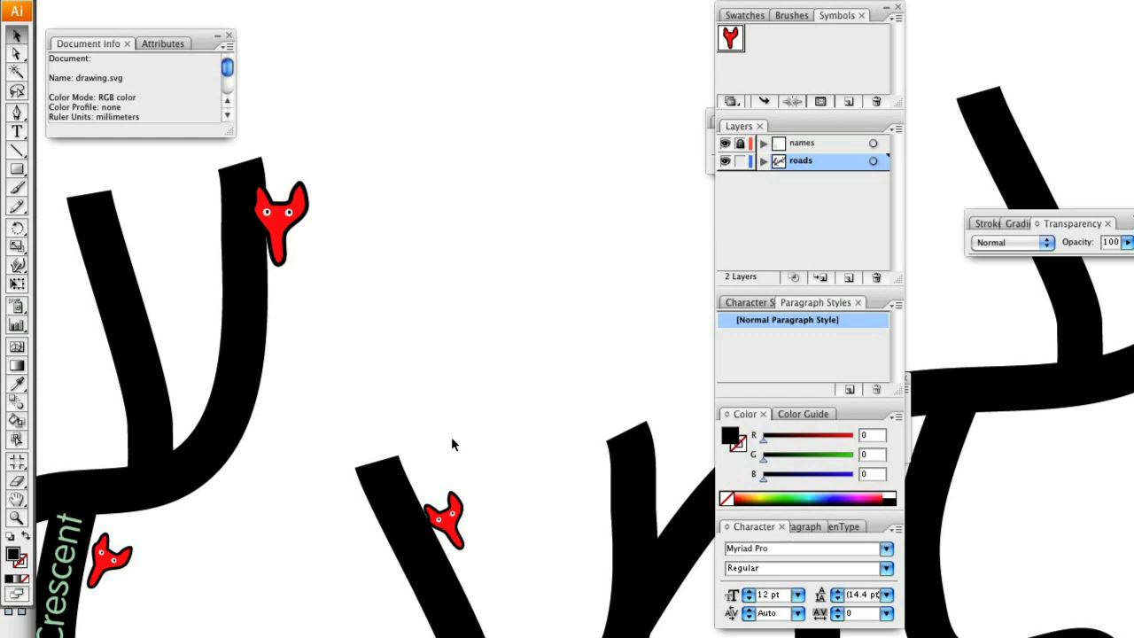
Edit the fox marker symbol again, enlarge its artwork about one and a half times and exit isolation mode
{"action": "double_click", "coordinate": [730, 37]}
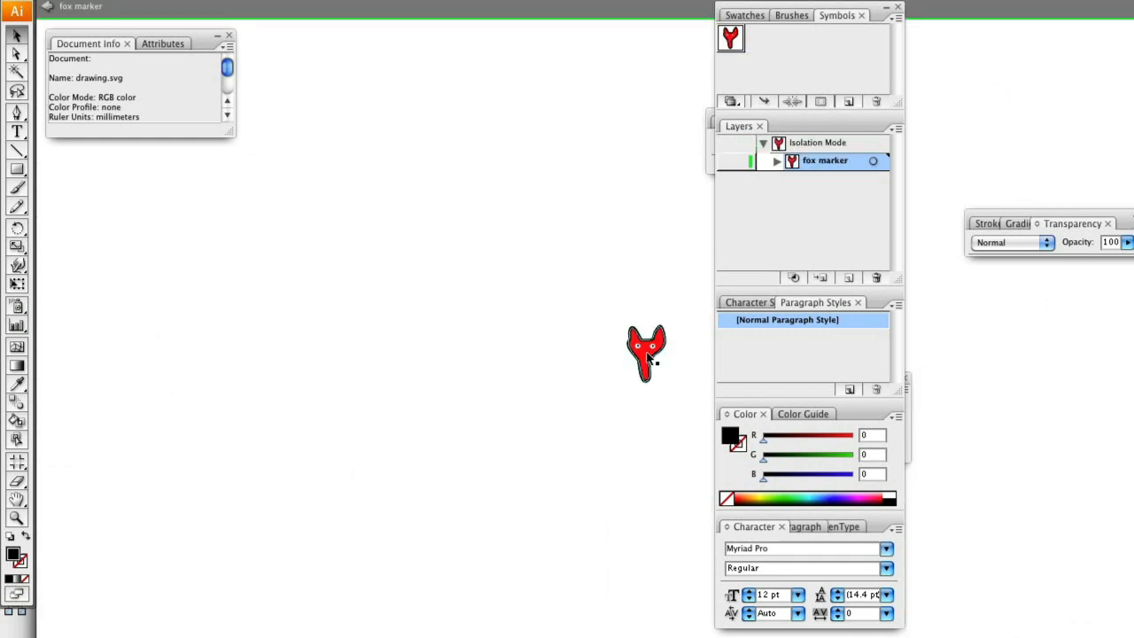
{"action": "left_click", "coordinate": [647, 354]}
{"action": "left_click_drag", "start_coordinate": [627, 325], "coordinate": [593, 298]}
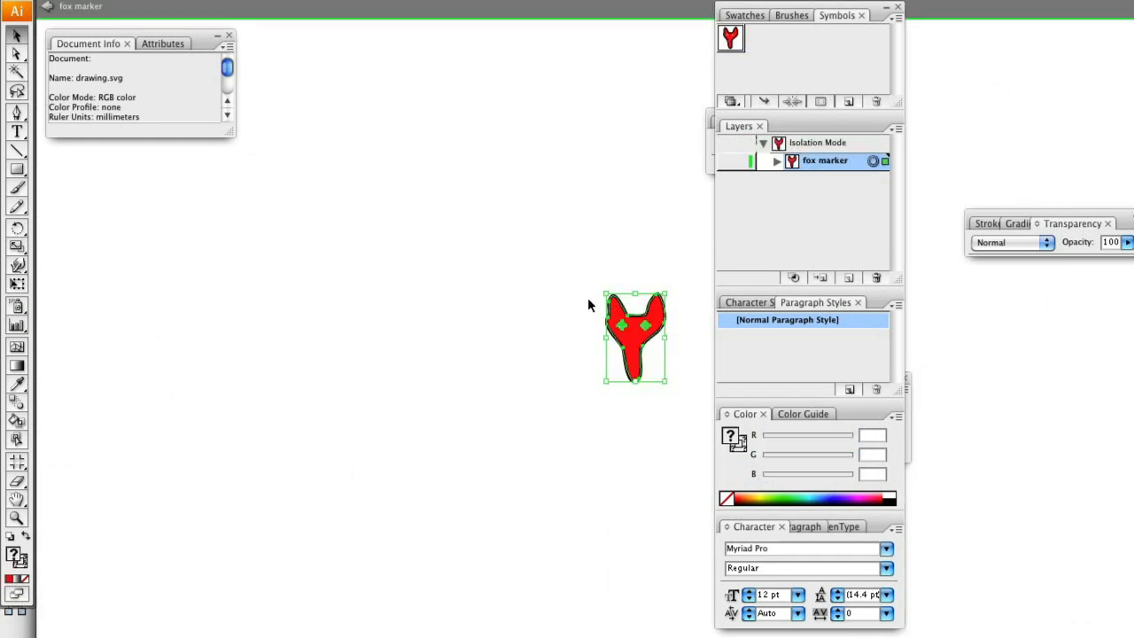
{"action": "left_click", "coordinate": [47, 8]}
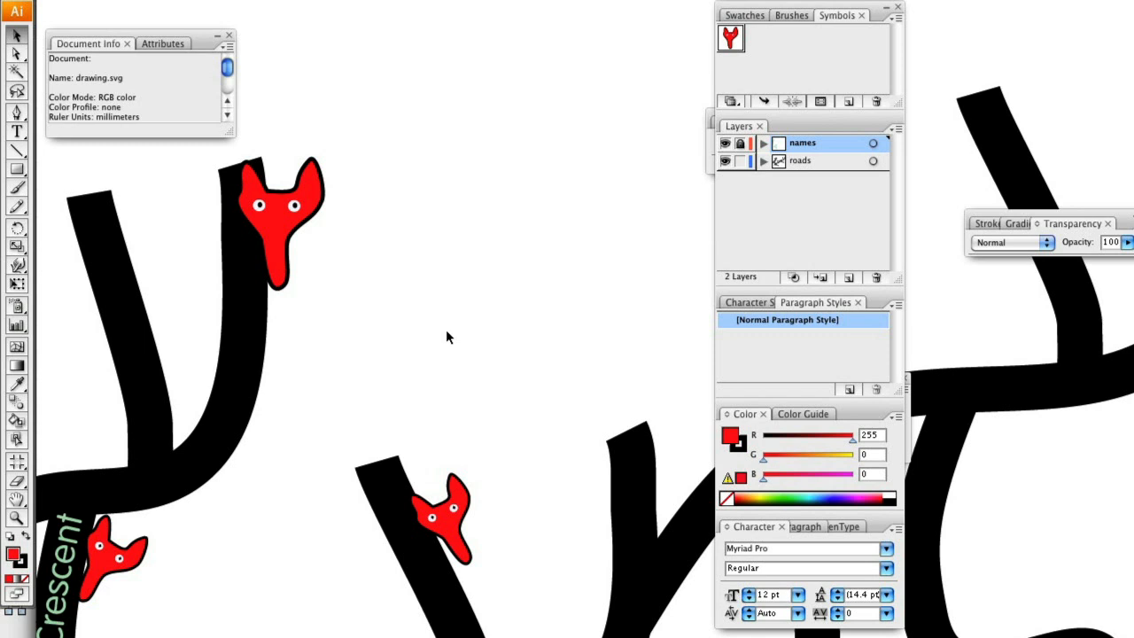
{"action": "key", "text": "ctrl+minus"}
Switch to the browser to examine the markers on the Window Wanderland Bishopston 2016 map, and return to Illustrator
{"action": "key", "text": "super+Tab"}
{"action": "key", "text": "super+Tab"}
{"action": "key", "text": "super+Tab"}
{"action": "key", "text": "super+Tab"}
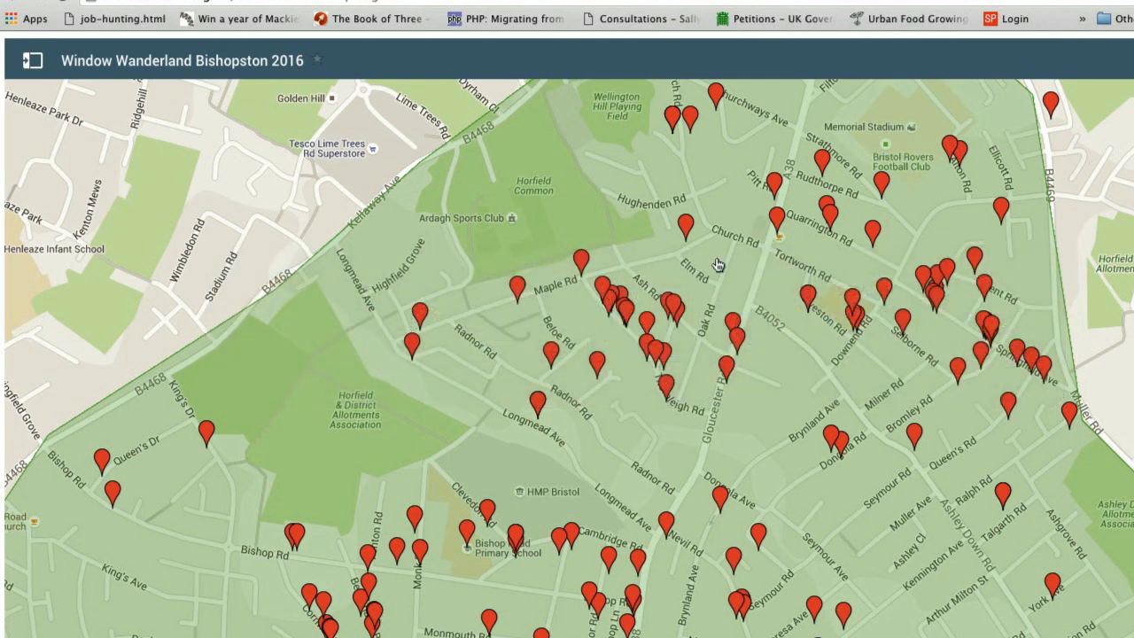
{"action": "key", "text": "super+Tab"}
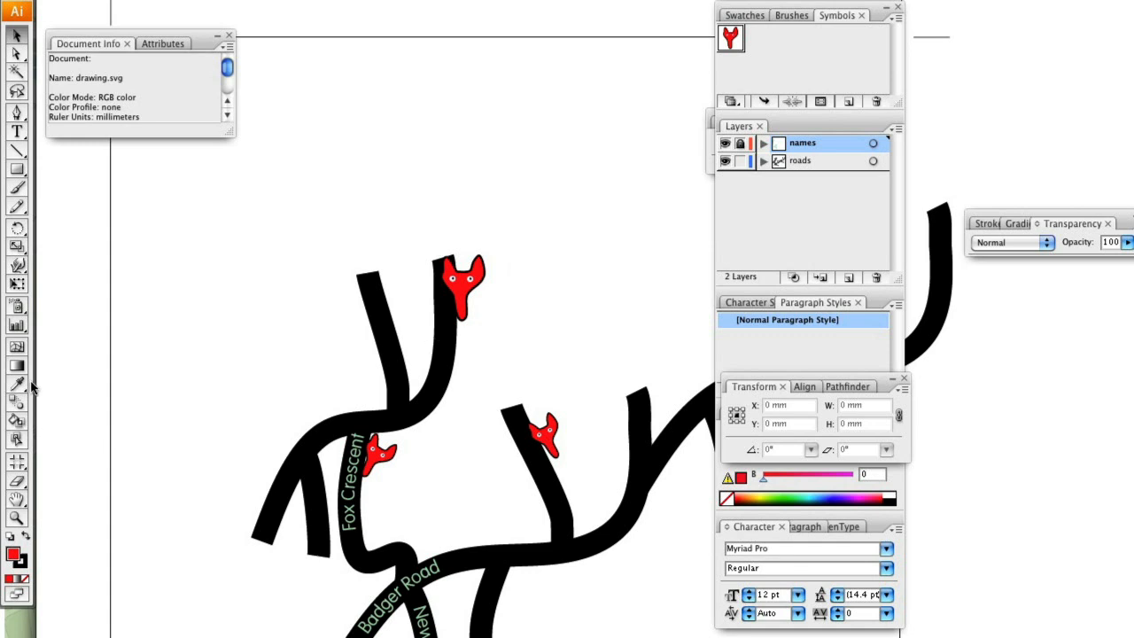
Choose the Symbol Sprayer, make the roads layer active and reduce the sprayer's brush diameter
{"action": "left_click", "coordinate": [18, 305]}
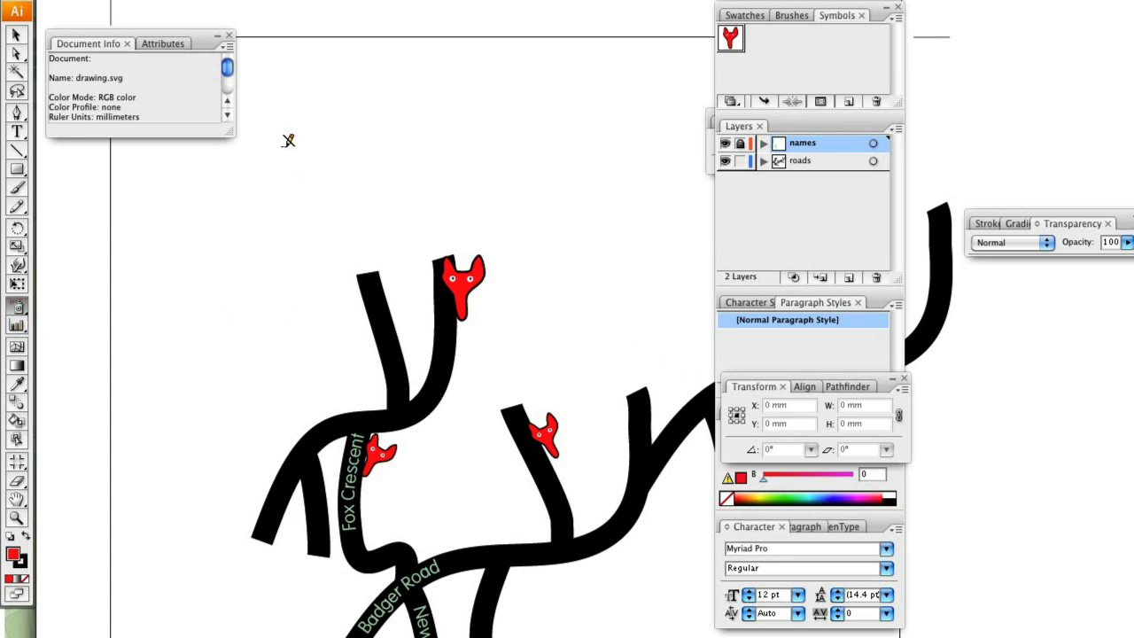
{"action": "left_click", "coordinate": [806, 160]}
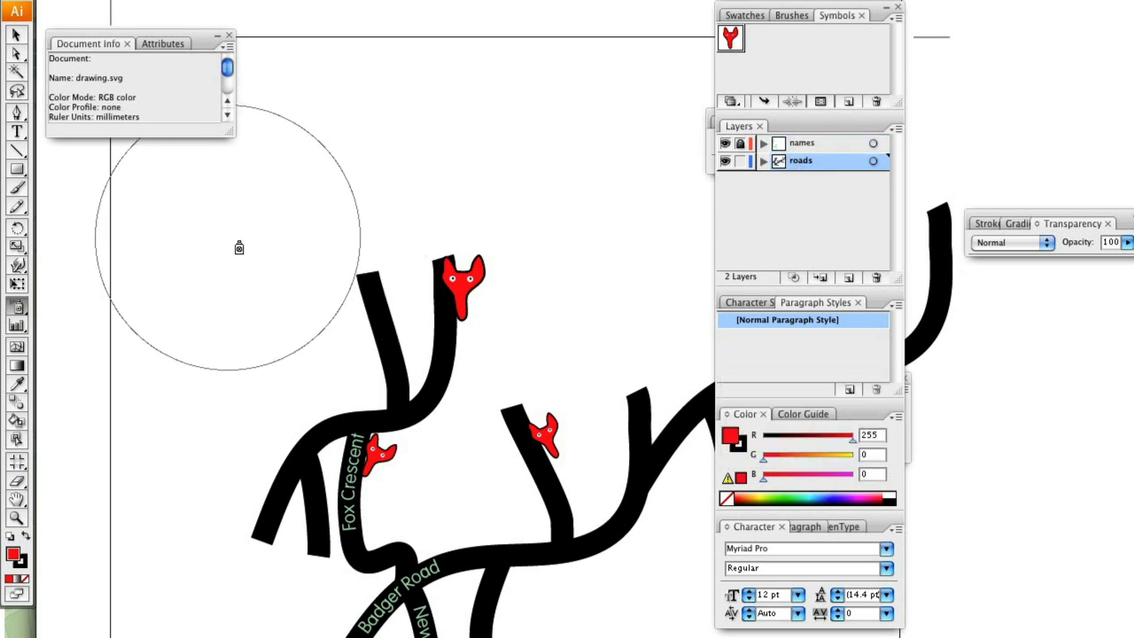
{"action": "key", "text": "bracketleft"}
{"action": "key", "text": "bracketleft"}
{"action": "key", "text": "bracketleft"}
{"action": "key", "text": "bracketleft"}
{"action": "key", "text": "bracketleft"}
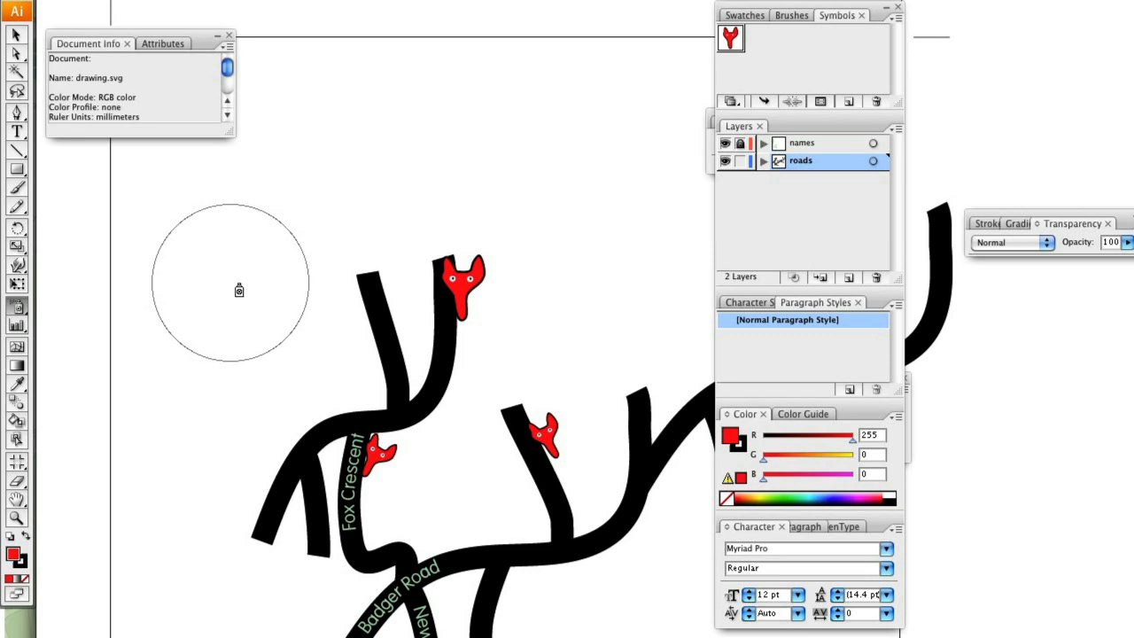
Try spraying fox markers in broad strokes across the area above the roads, and undo both strokes
{"action": "mouse_move", "coordinate": [144, 380]}
{"action": "left_mouse_down"}
{"action": "mouse_move", "coordinate": [163, 339]}
{"action": "mouse_move", "coordinate": [227, 412]}
{"action": "mouse_move", "coordinate": [423, 116]}
{"action": "mouse_move", "coordinate": [518, 74]}
{"action": "mouse_move", "coordinate": [333, 237]}
{"action": "mouse_move", "coordinate": [258, 215]}
{"action": "mouse_move", "coordinate": [559, 173]}
{"action": "mouse_move", "coordinate": [636, 246]}
{"action": "mouse_move", "coordinate": [600, 336]}
{"action": "left_mouse_up"}
{"action": "mouse_move", "coordinate": [460, 375]}
{"action": "left_mouse_down"}
{"action": "mouse_move", "coordinate": [379, 187]}
{"action": "mouse_move", "coordinate": [413, 259]}
{"action": "mouse_move", "coordinate": [227, 309]}
{"action": "mouse_move", "coordinate": [234, 266]}
{"action": "mouse_move", "coordinate": [231, 405]}
{"action": "left_mouse_up"}
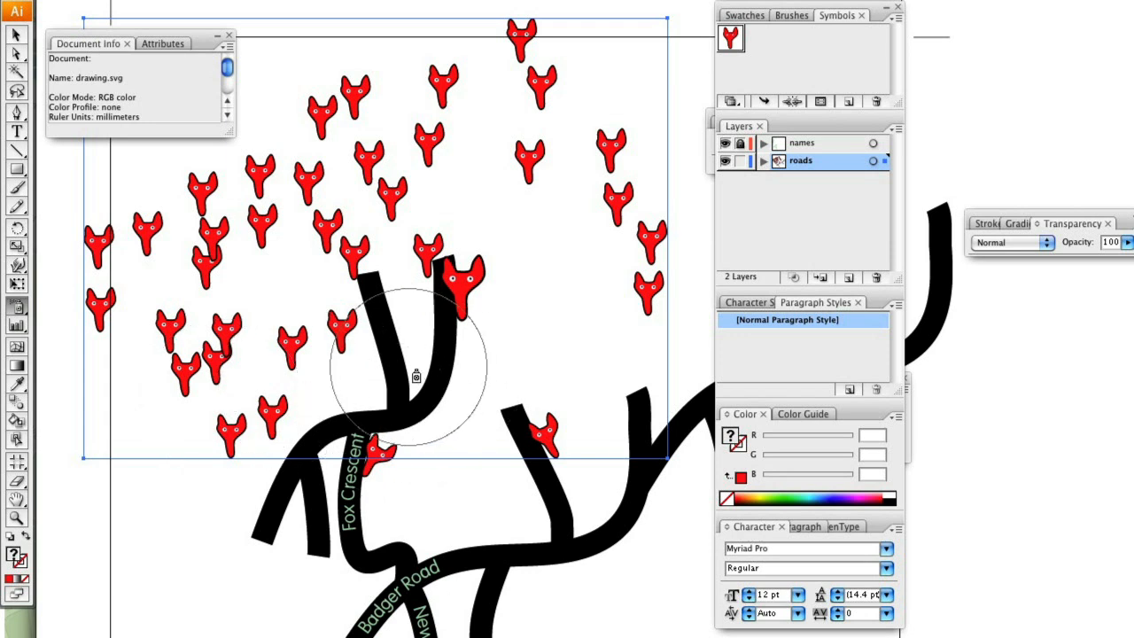
{"action": "key", "text": "ctrl+z"}
{"action": "key", "text": "ctrl+z"}
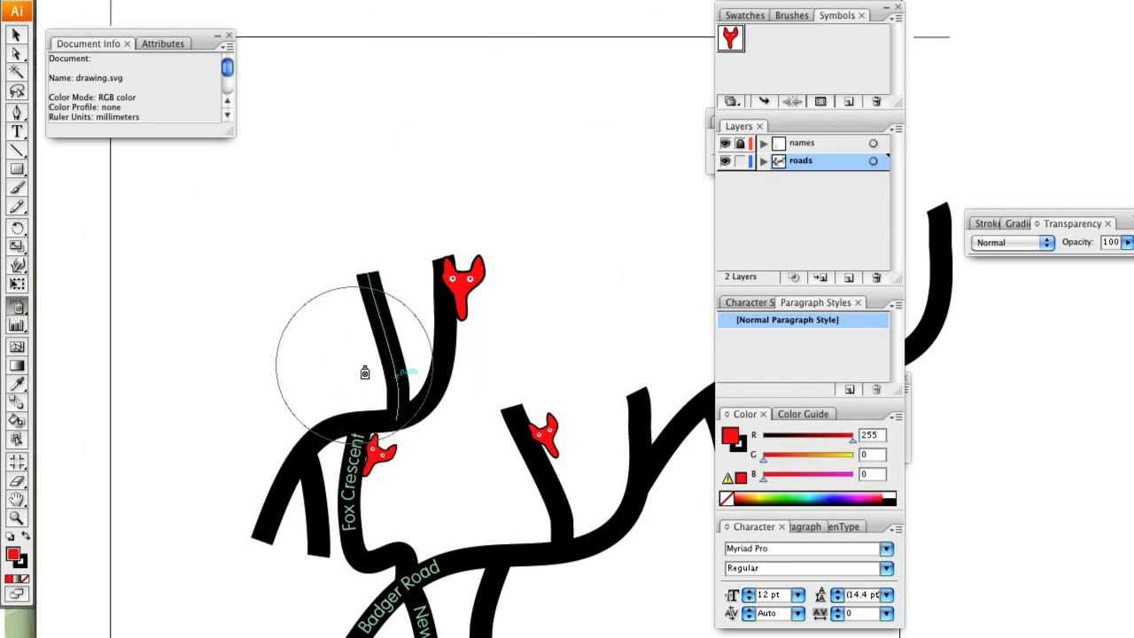
Spray fox markers singly around the upper-left roads with a smaller Symbol Sprayer brush
{"action": "left_click", "coordinate": [351, 302]}
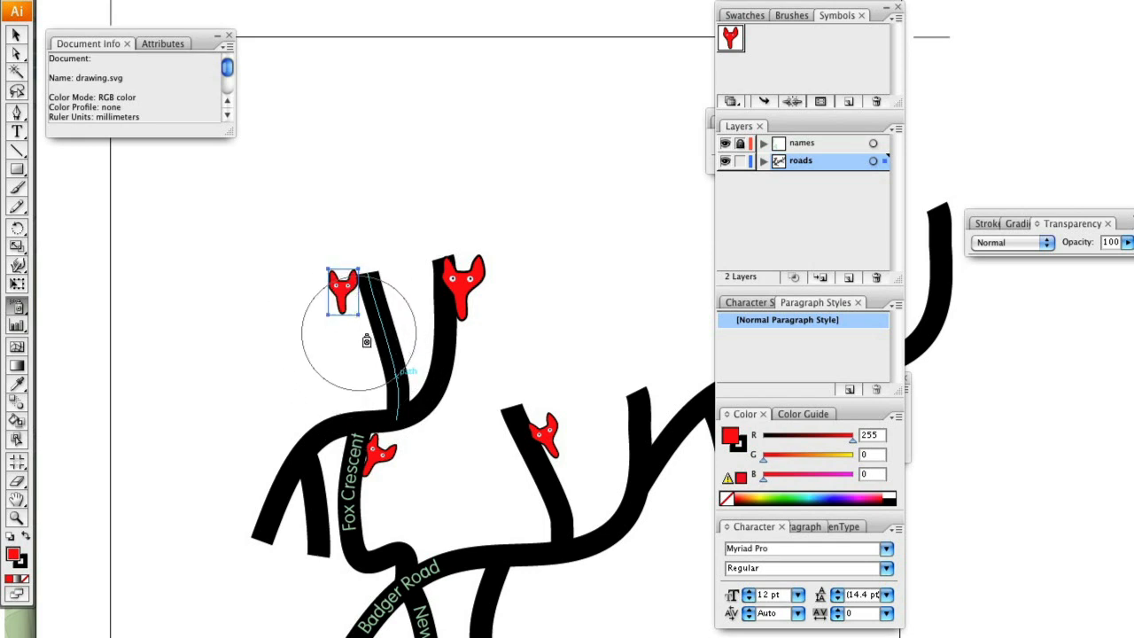
{"action": "left_click", "coordinate": [365, 344]}
{"action": "mouse_move", "coordinate": [347, 404]}
{"action": "left_mouse_down"}
{"action": "mouse_move", "coordinate": [263, 454]}
{"action": "mouse_move", "coordinate": [240, 551]}
{"action": "mouse_move", "coordinate": [231, 515]}
{"action": "mouse_move", "coordinate": [251, 373]}
{"action": "mouse_move", "coordinate": [249, 384]}
{"action": "mouse_move", "coordinate": [271, 320]}
{"action": "mouse_move", "coordinate": [302, 280]}
{"action": "mouse_move", "coordinate": [304, 245]}
{"action": "mouse_move", "coordinate": [370, 219]}
{"action": "mouse_move", "coordinate": [375, 238]}
{"action": "mouse_move", "coordinate": [422, 227]}
{"action": "left_mouse_up"}
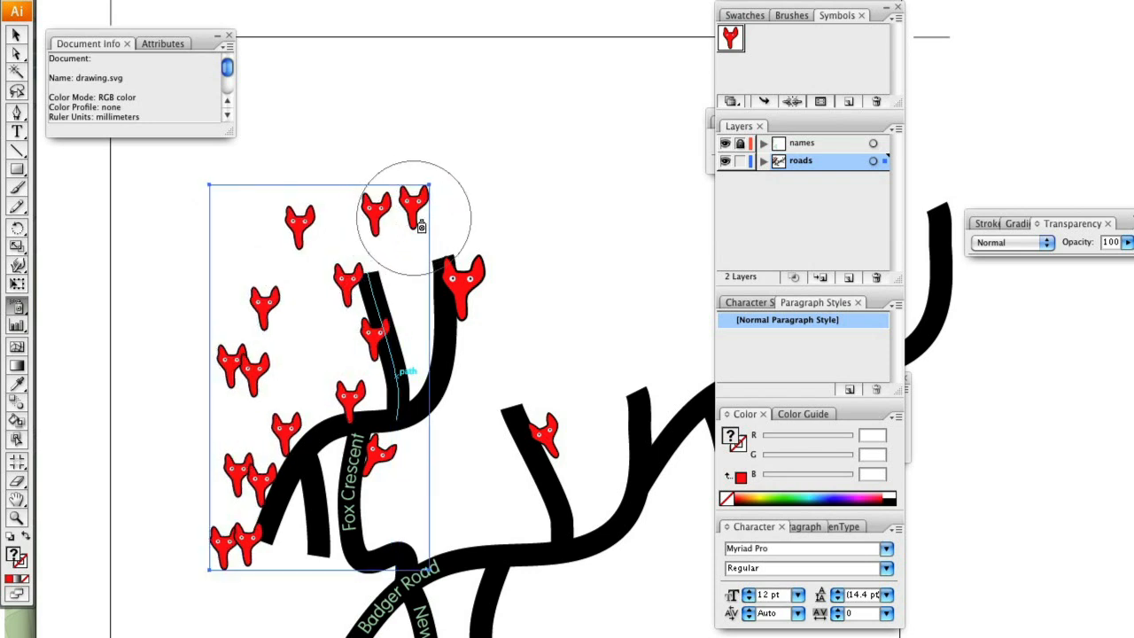
Undo all the sprayed fox markers around the upper-left roads, keeping the three placed by hand
{"action": "key", "text": "ctrl+z"}
{"action": "key", "text": "ctrl+z"}
{"action": "key", "text": "ctrl+z"}
{"action": "key", "text": "ctrl+z"}
{"action": "key", "text": "ctrl+z"}
{"action": "key", "text": "ctrl+z"}
{"action": "key", "text": "ctrl+z"}
{"action": "key", "text": "ctrl+z"}
{"action": "key", "text": "ctrl+z"}
{"action": "key", "text": "ctrl+z"}
{"action": "key", "text": "ctrl+z"}
{"action": "key", "text": "ctrl+z"}
{"action": "key", "text": "ctrl+z"}
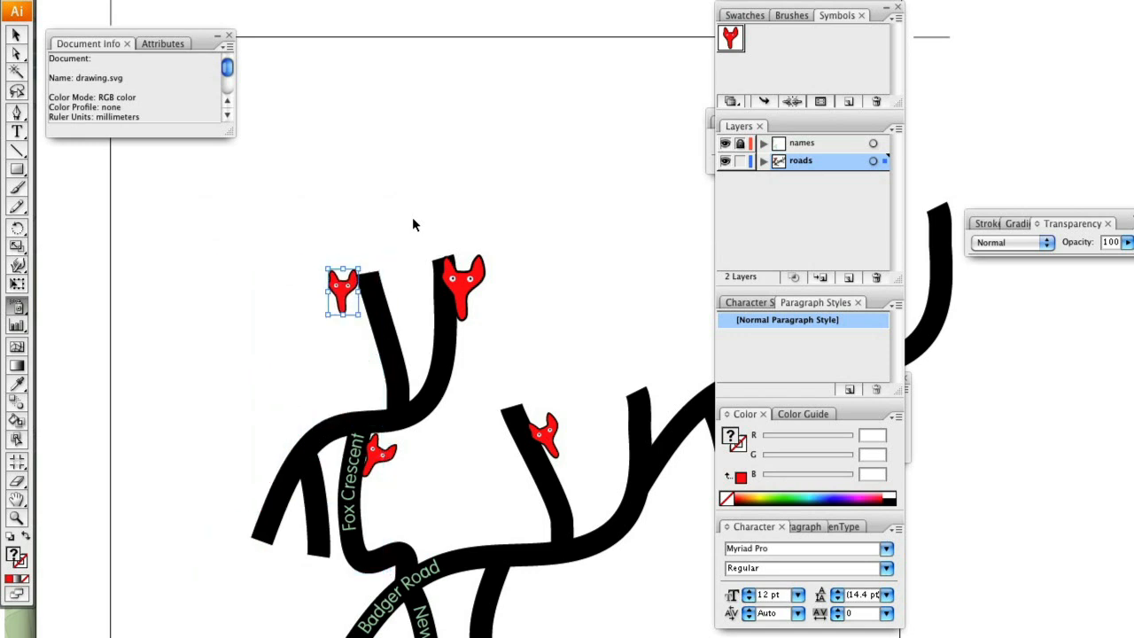
{"action": "key", "text": "ctrl+z"}
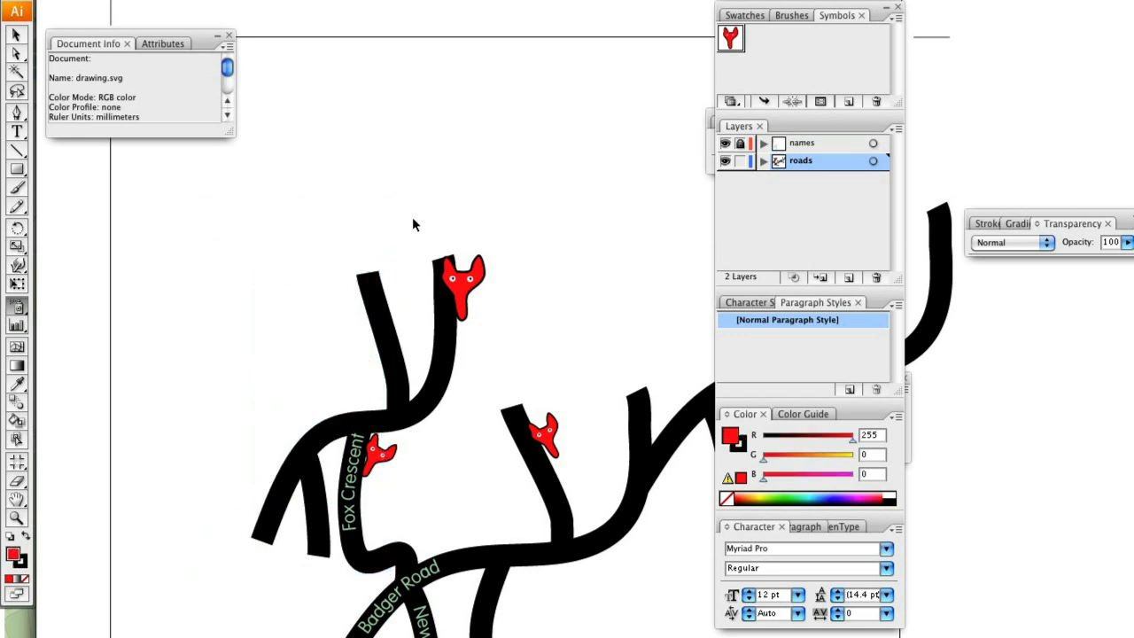
Review the Symbol Sprayer's diameter, intensity and symbol set density options and accept them
{"action": "double_click", "coordinate": [18, 306]}
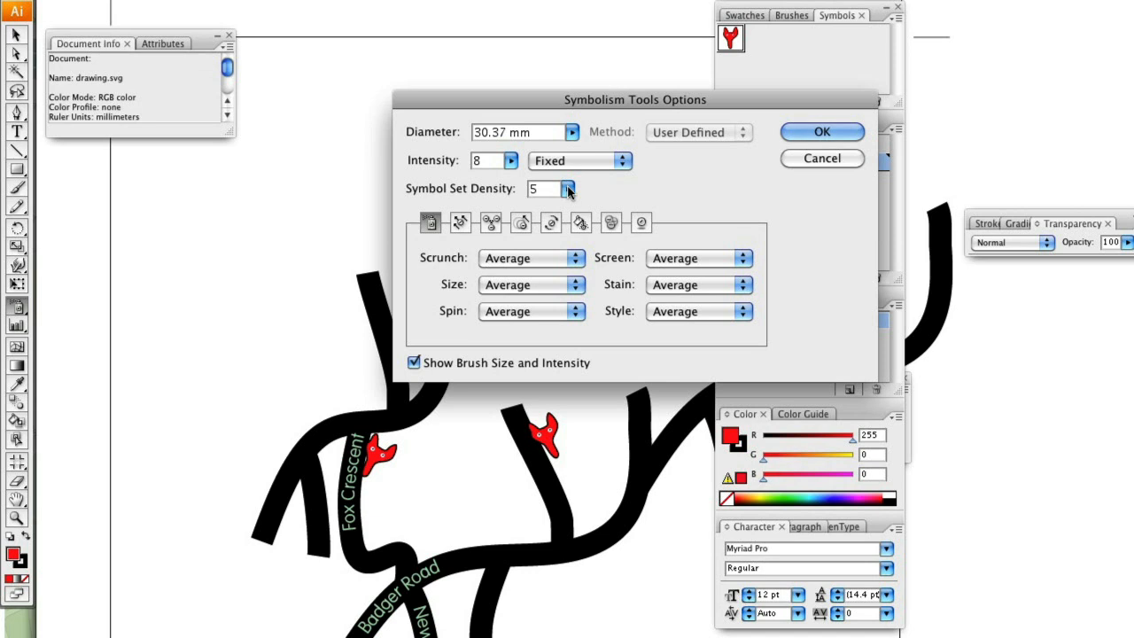
{"action": "left_click_drag", "start_coordinate": [510, 160], "coordinate": [401, 190]}
{"action": "left_click", "coordinate": [820, 132]}
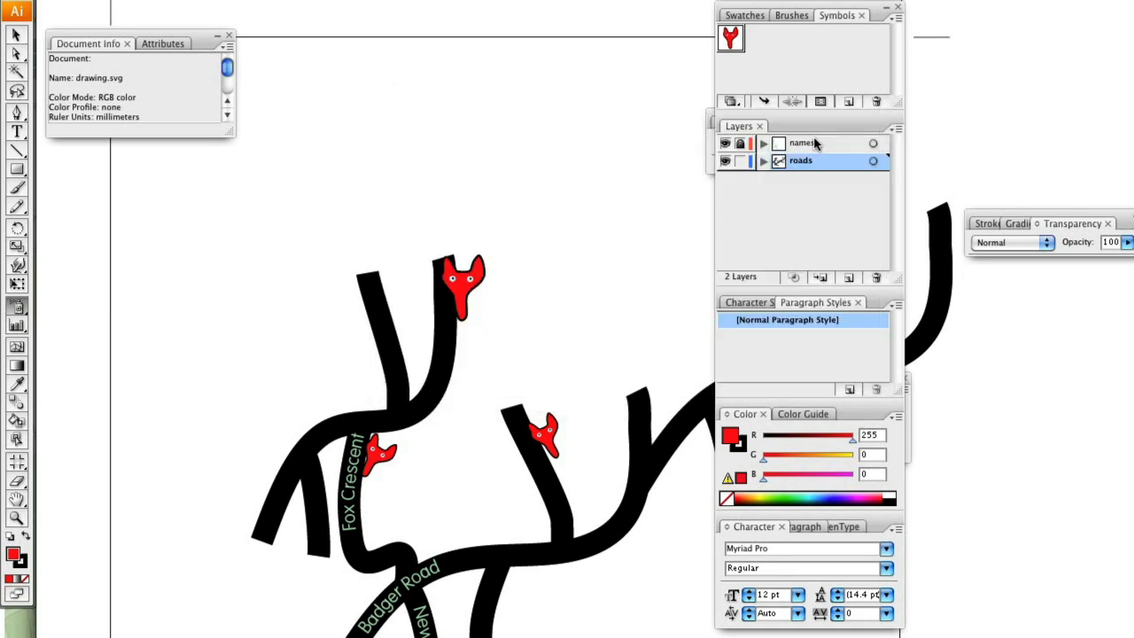
Try spraying fox markers one at a time across the empty area above the upper-left roads
{"action": "left_click", "coordinate": [216, 270]}
{"action": "left_click", "coordinate": [337, 213]}
{"action": "left_click", "coordinate": [467, 157]}
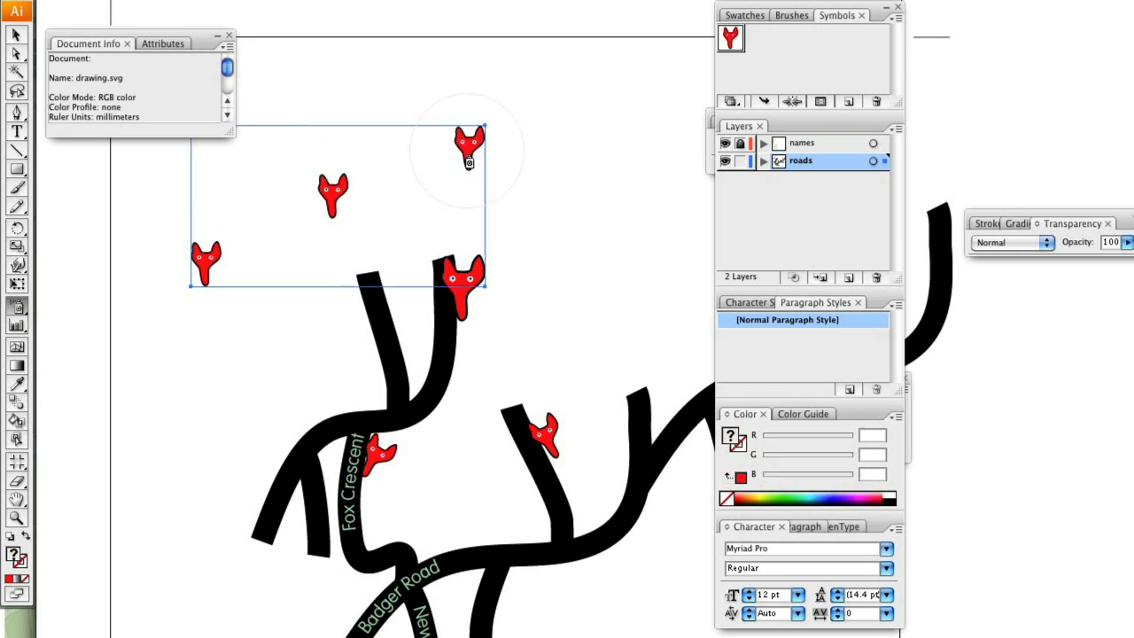
{"action": "left_click", "coordinate": [155, 329]}
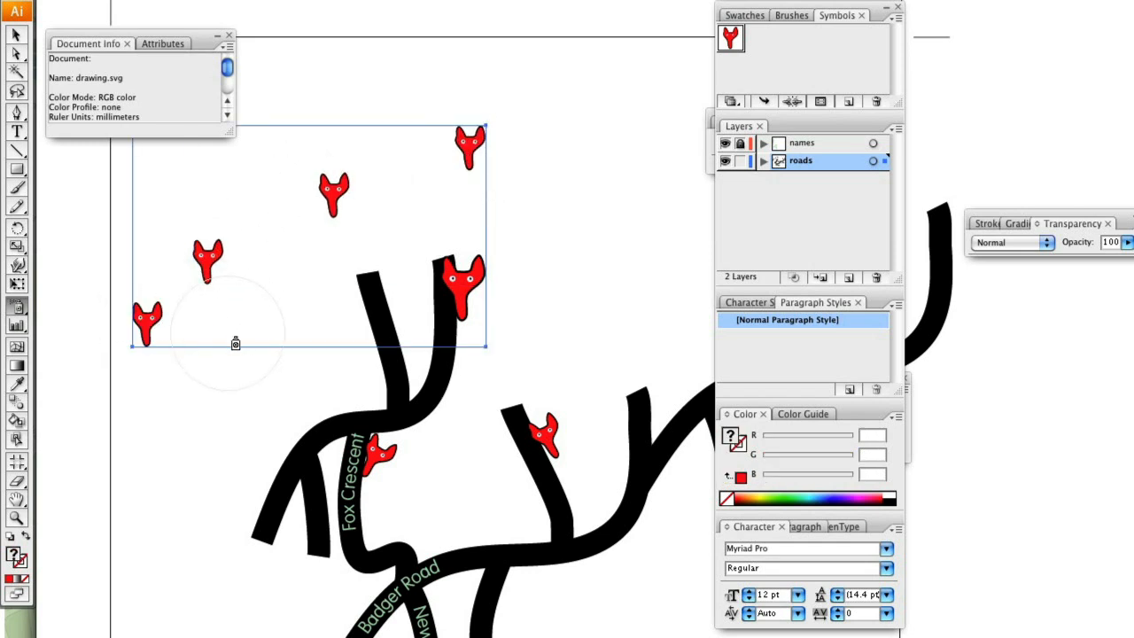
{"action": "left_click", "coordinate": [518, 199]}
{"action": "left_click", "coordinate": [430, 92]}
{"action": "left_click", "coordinate": [408, 154]}
{"action": "left_click", "coordinate": [328, 147]}
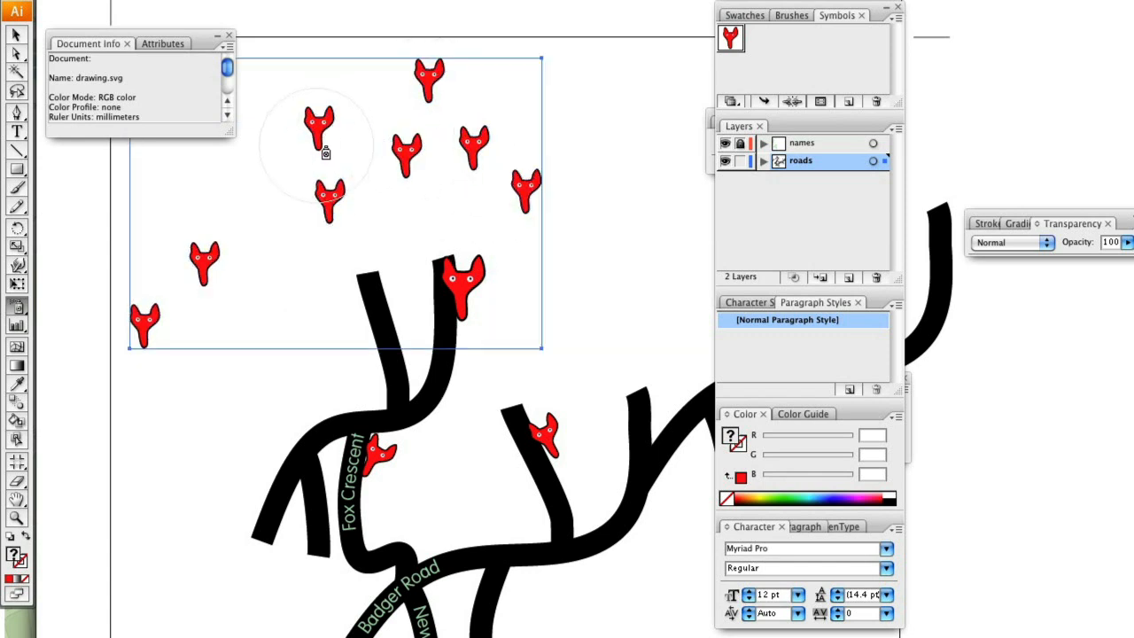
{"action": "left_click", "coordinate": [326, 269]}
Undo all the fox markers just sprayed above the roads, keeping the three placed by hand
{"action": "key", "text": "ctrl+z"}
{"action": "key", "text": "ctrl+z"}
{"action": "key", "text": "ctrl+z"}
{"action": "key", "text": "ctrl+z"}
{"action": "key", "text": "ctrl+z"}
{"action": "key", "text": "ctrl+z"}
{"action": "key", "text": "ctrl+z"}
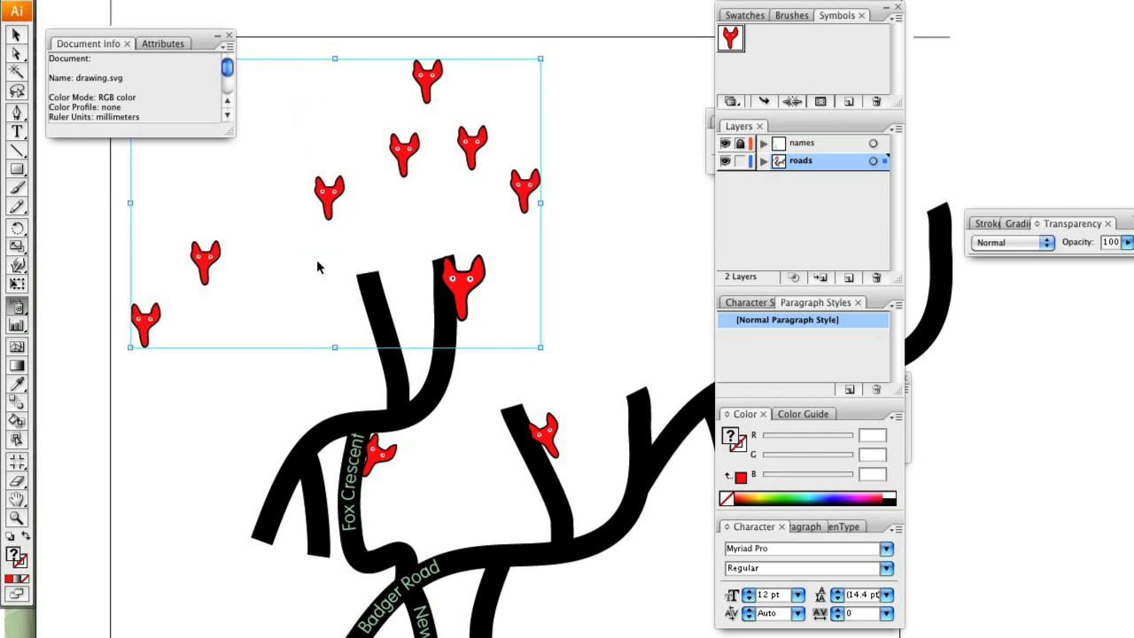
{"action": "key", "text": "ctrl+z"}
{"action": "key", "text": "ctrl+z"}
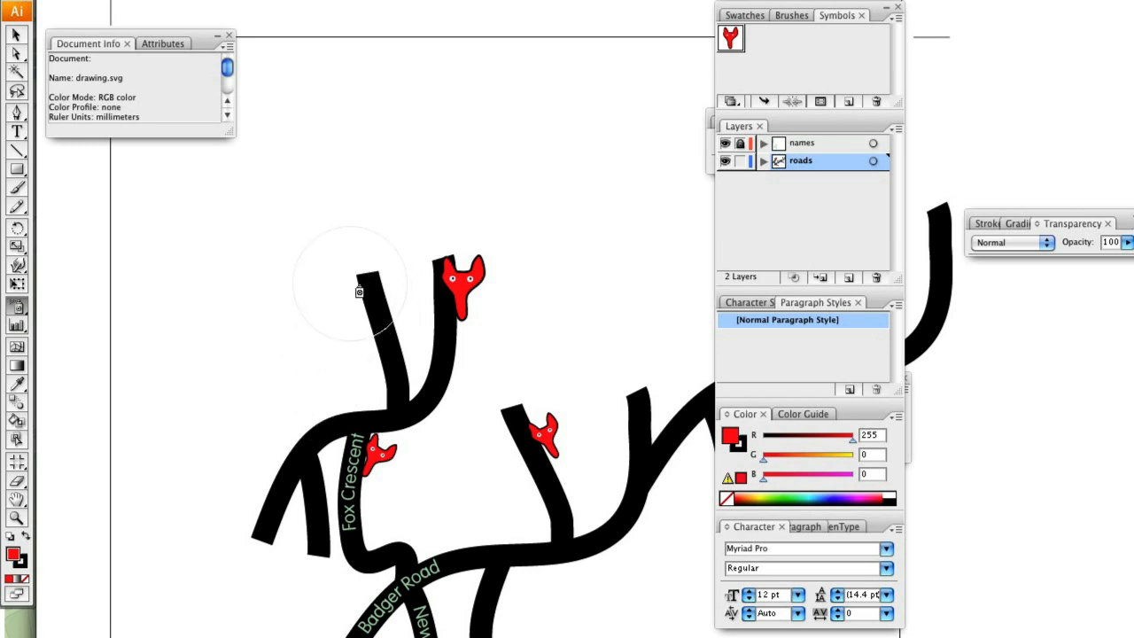
Spray single fox markers down the upper-left road and around Fox Crescent, deselecting between them to keep separate symbol sets
{"action": "left_click", "coordinate": [363, 287]}
{"action": "left_click", "coordinate": [344, 324], "text": "super"}
{"action": "left_click", "coordinate": [364, 322]}
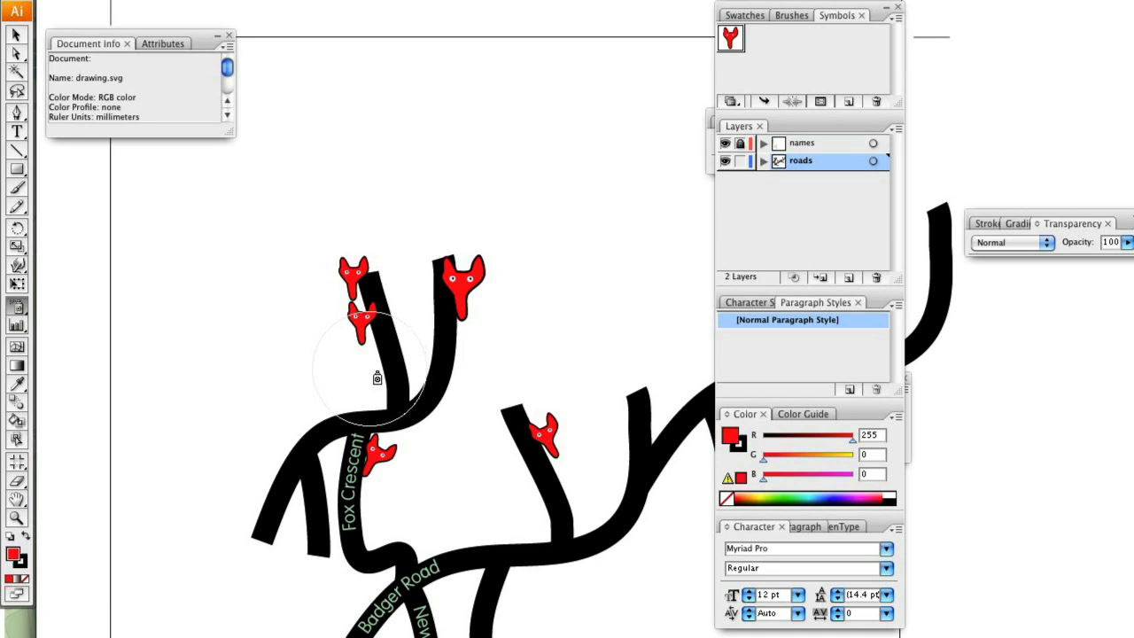
{"action": "left_click", "coordinate": [376, 363]}
{"action": "left_click", "coordinate": [352, 404], "text": "super"}
{"action": "left_click", "coordinate": [354, 406]}
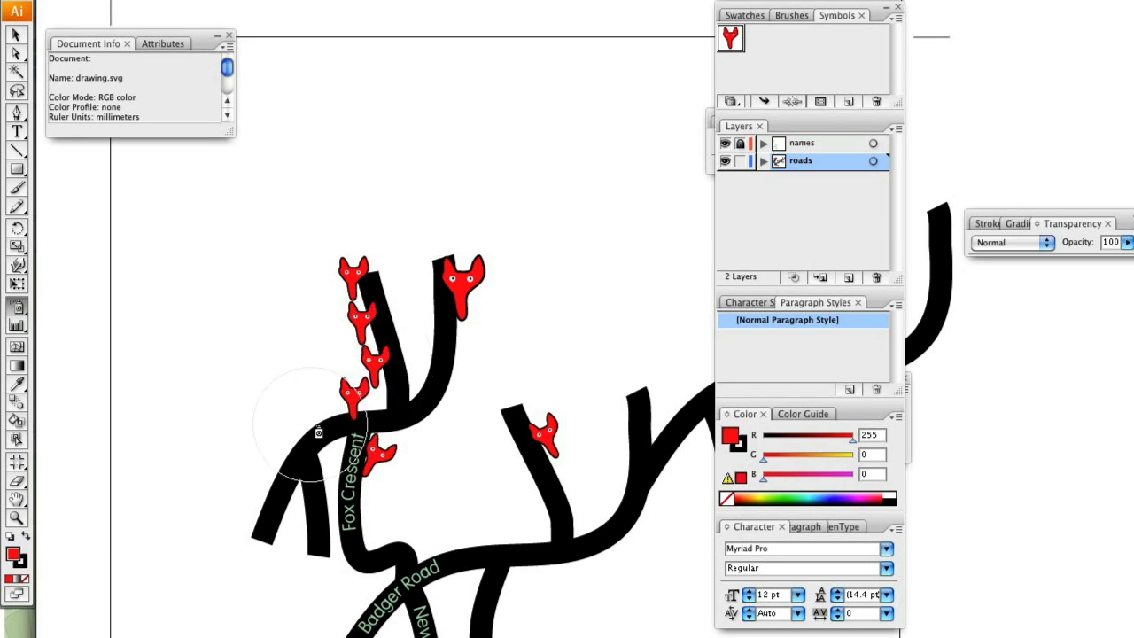
{"action": "left_click", "coordinate": [312, 428]}
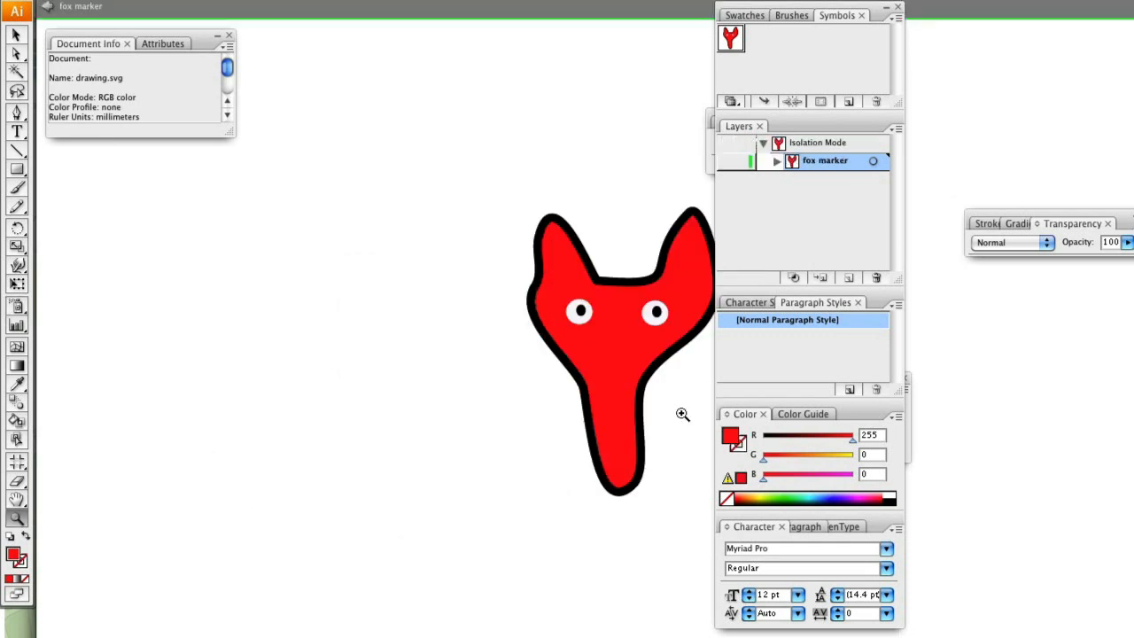
Recolour the fox's face in the fox marker symbol to light green (R 159, G 255, B 167) and leave isolation mode
{"action": "left_click", "coordinate": [16, 36]}
{"action": "left_click", "coordinate": [606, 366]}
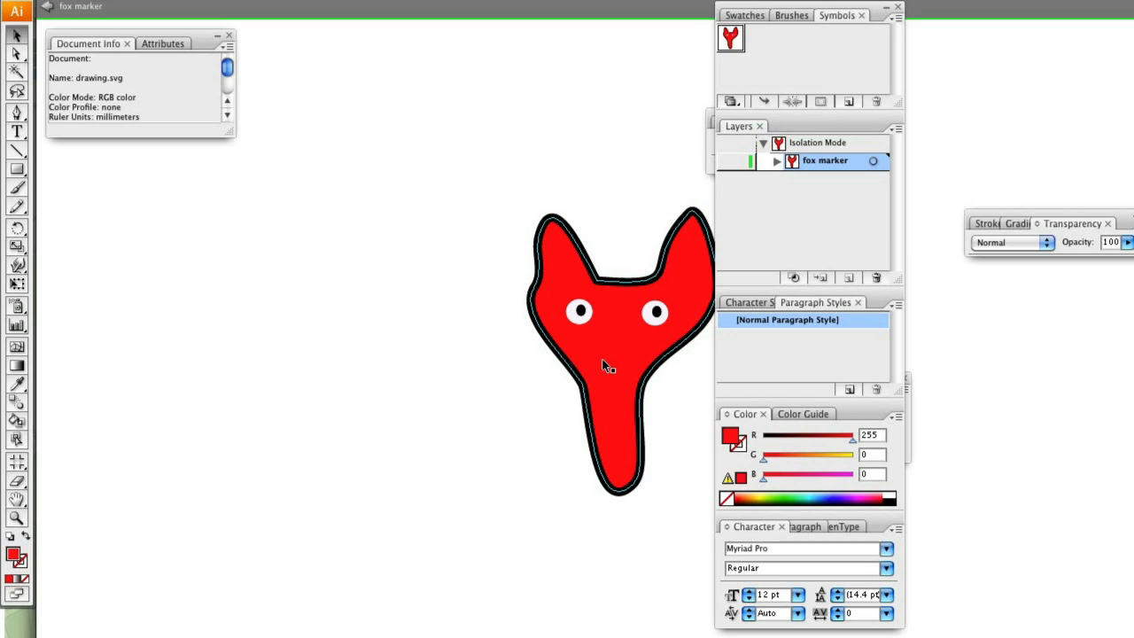
{"action": "left_click", "coordinate": [17, 54]}
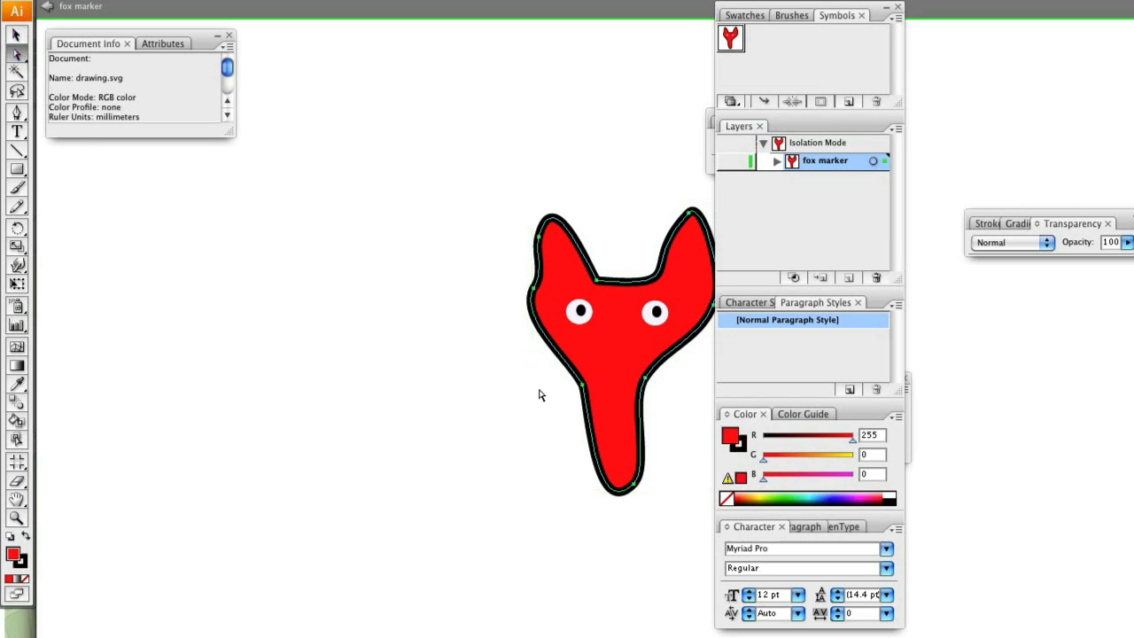
{"action": "left_click", "coordinate": [595, 381]}
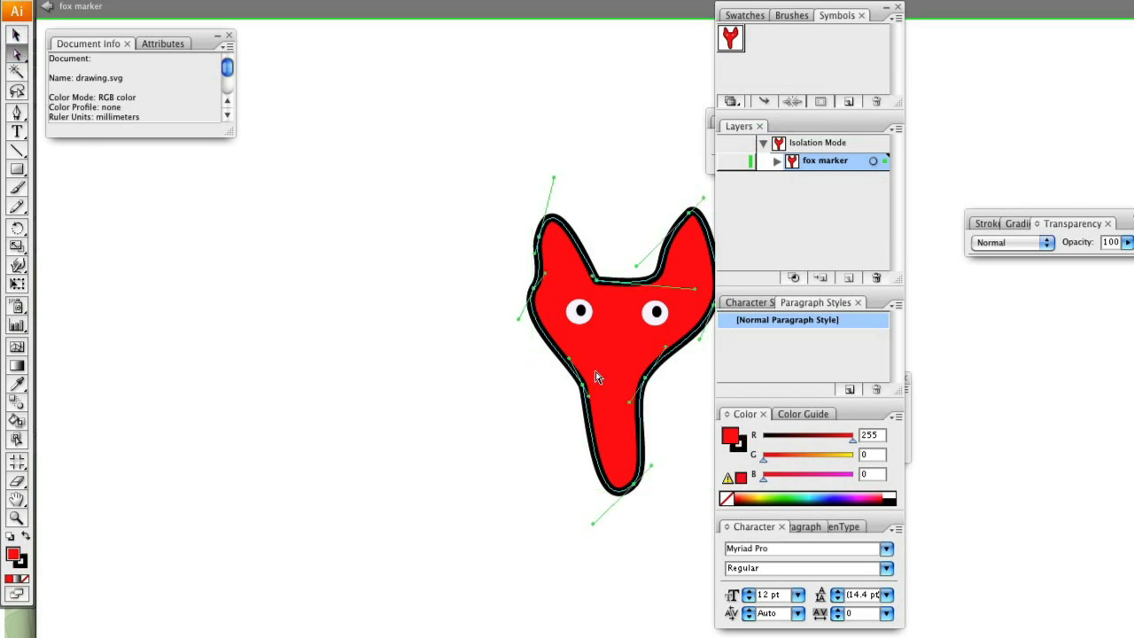
{"action": "left_click", "coordinate": [783, 498]}
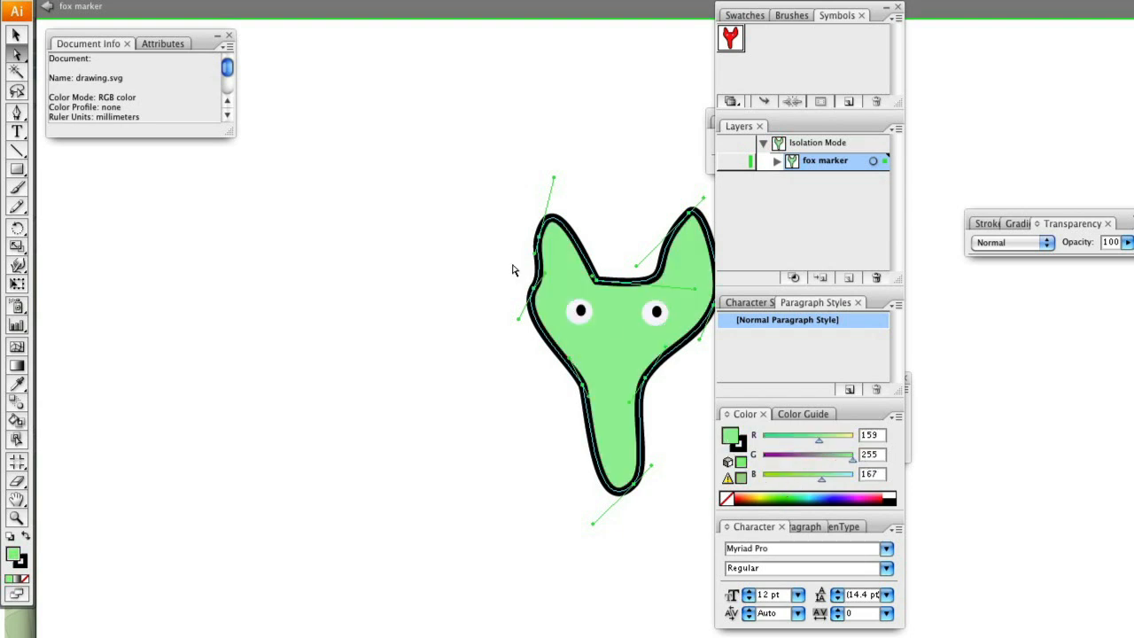
{"action": "left_click", "coordinate": [47, 7]}
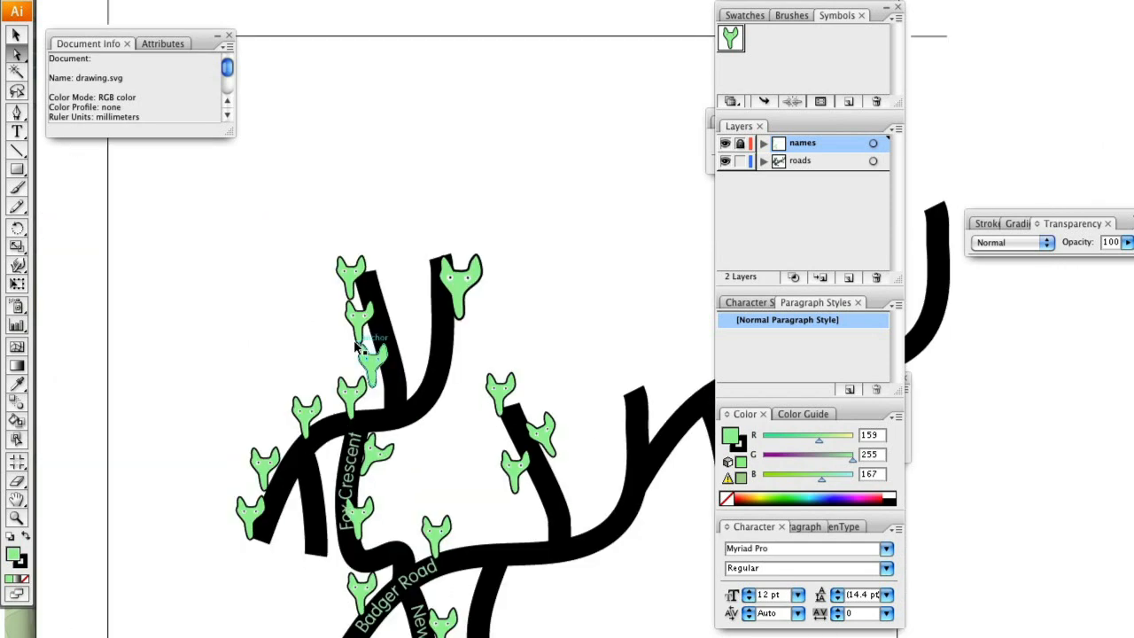
Hide and reshow the names layer and the roads layer to check what each contains
{"action": "left_click", "coordinate": [17, 35]}
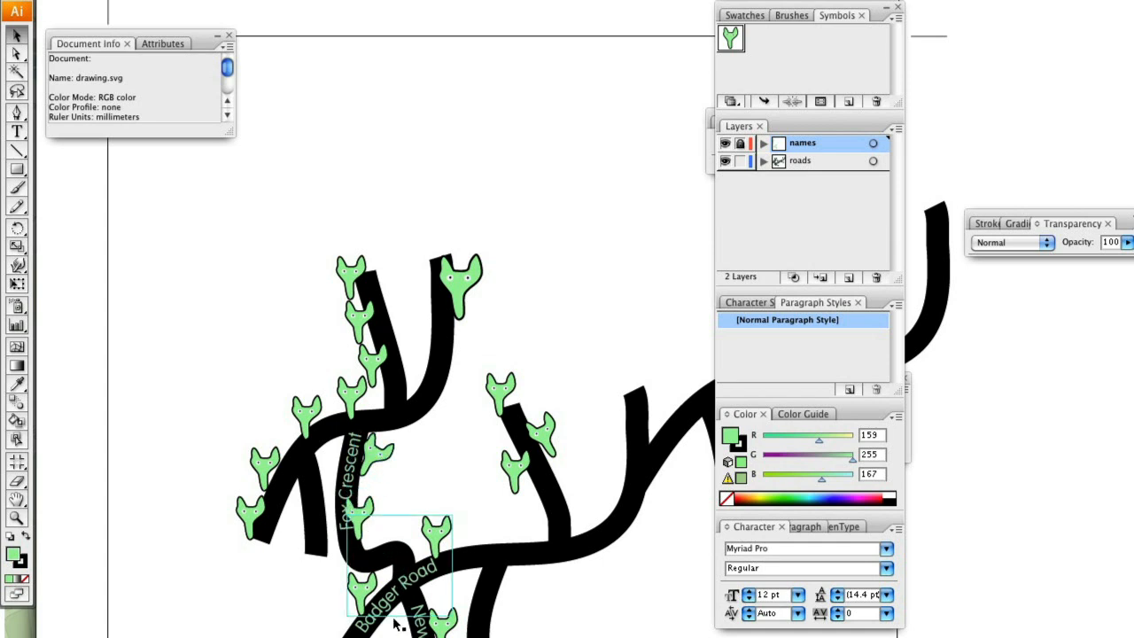
{"action": "left_click", "coordinate": [725, 143]}
{"action": "left_click", "coordinate": [725, 143]}
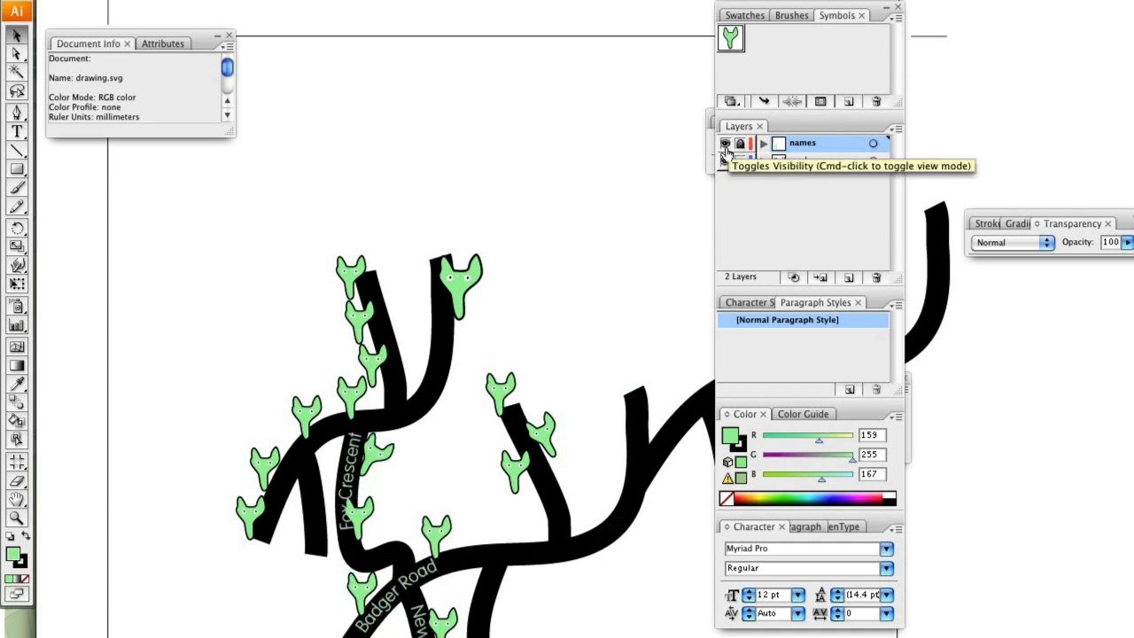
{"action": "left_click", "coordinate": [725, 161]}
{"action": "left_click", "coordinate": [724, 162]}
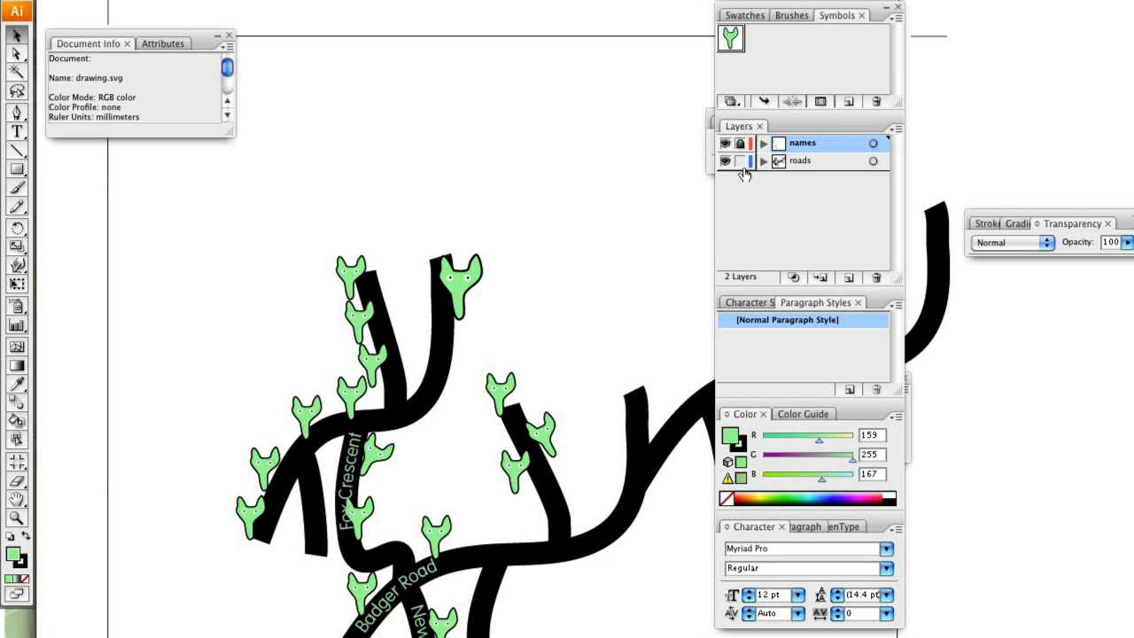
Make the roads layer active, toggle its visibility off and on, and select the road network
{"action": "left_click", "coordinate": [749, 162]}
{"action": "left_click", "coordinate": [725, 162]}
{"action": "left_click", "coordinate": [725, 161]}
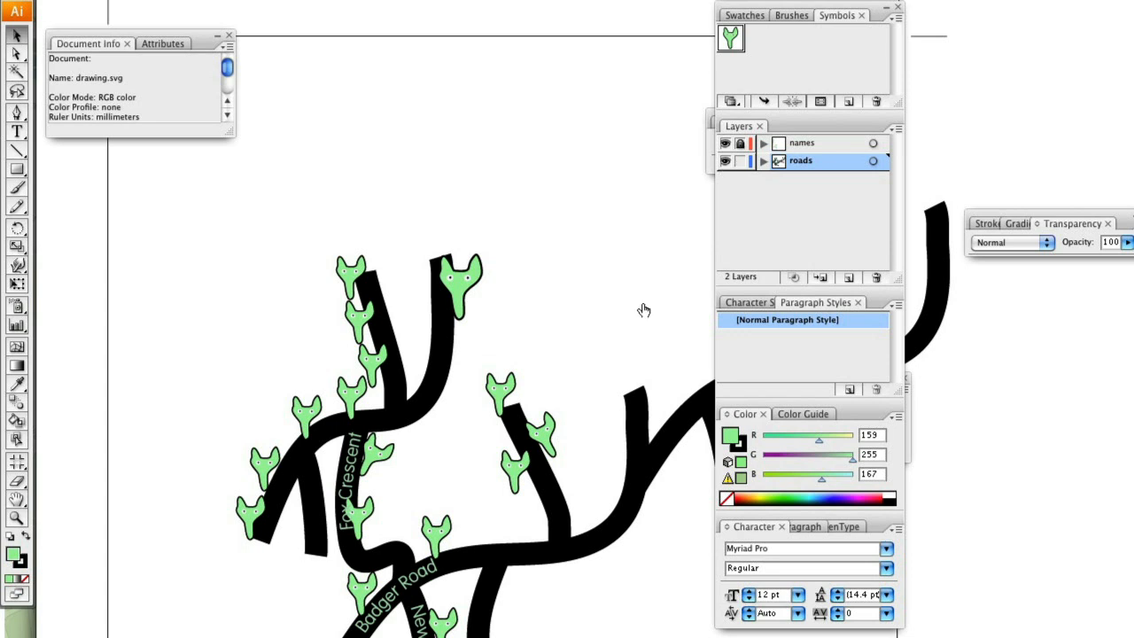
{"action": "left_click", "coordinate": [442, 372]}
{"action": "left_click", "coordinate": [442, 374]}
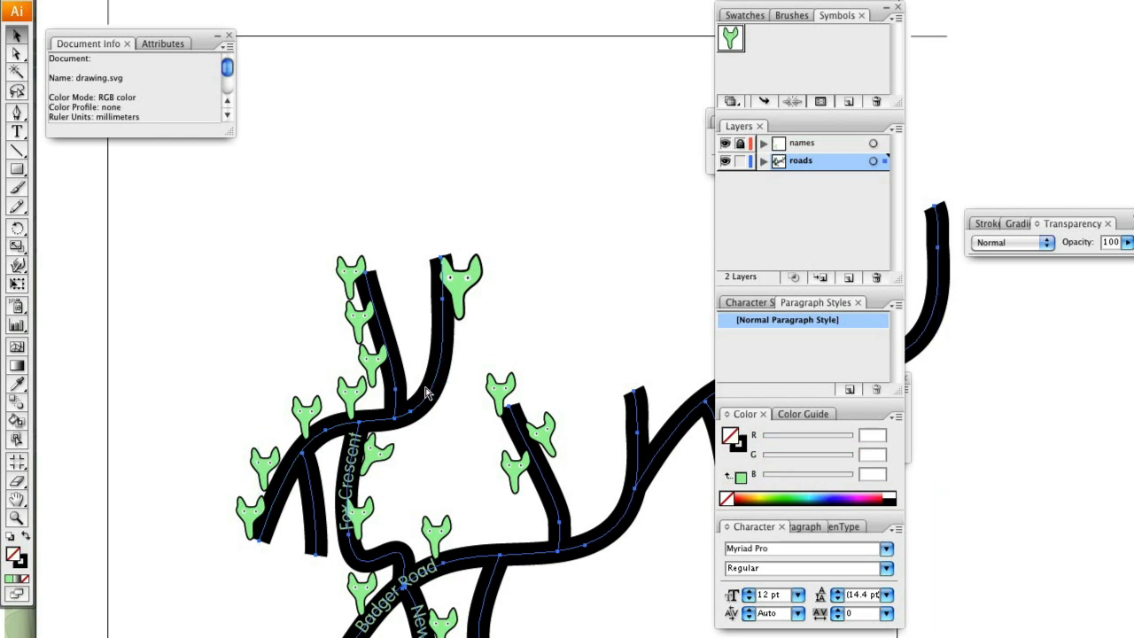
Switch to the finished trail map in Preview and examine its upper part with the grid and window display legend
{"action": "key", "text": "super+Tab"}
{"action": "key", "text": "super+Tab"}
{"action": "key", "text": "super+Tab"}
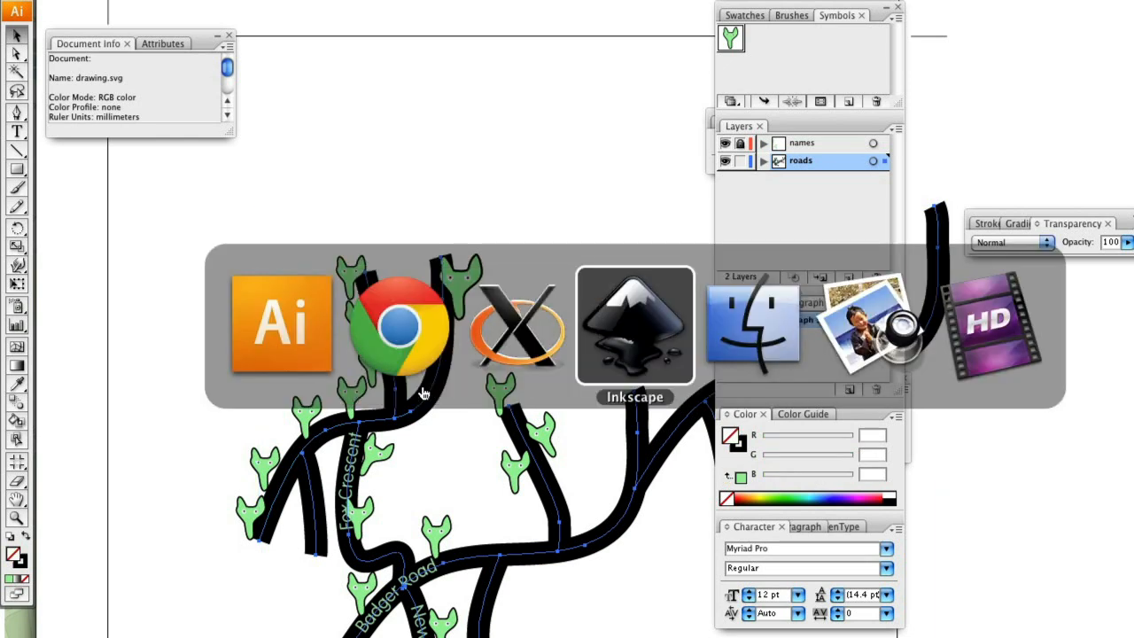
{"action": "key", "text": "super+Tab"}
{"action": "key", "text": "super+Tab"}
{"action": "left_click_drag", "start_coordinate": [976, 138], "coordinate": [736, 18]}
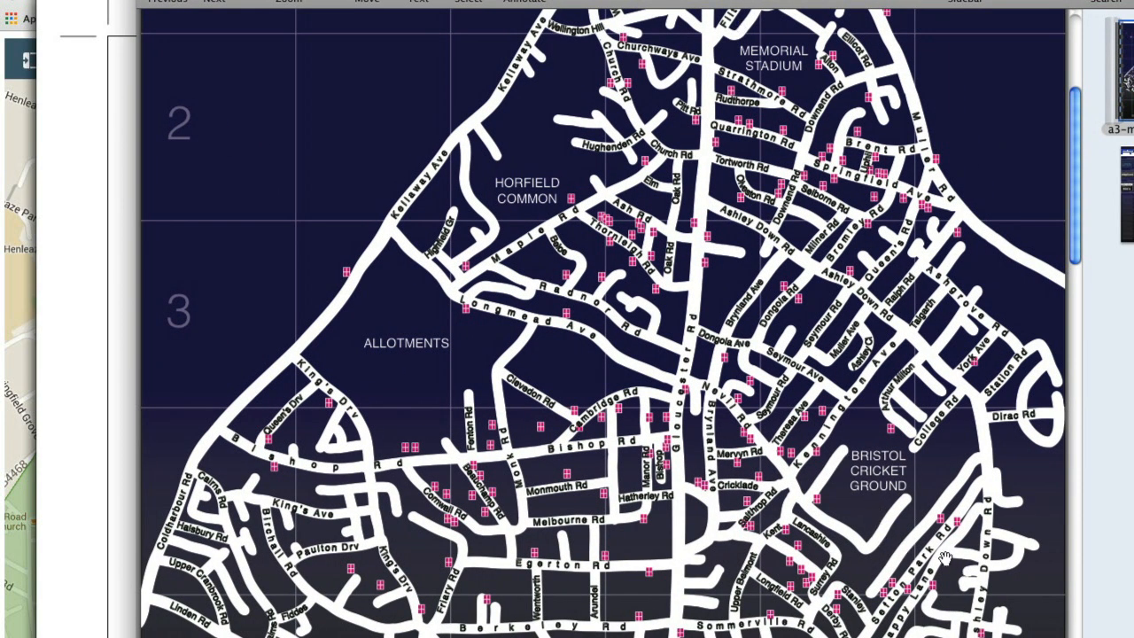
{"action": "scroll", "coordinate": [853, 509], "scroll_direction": "up", "scroll_amount": 5}
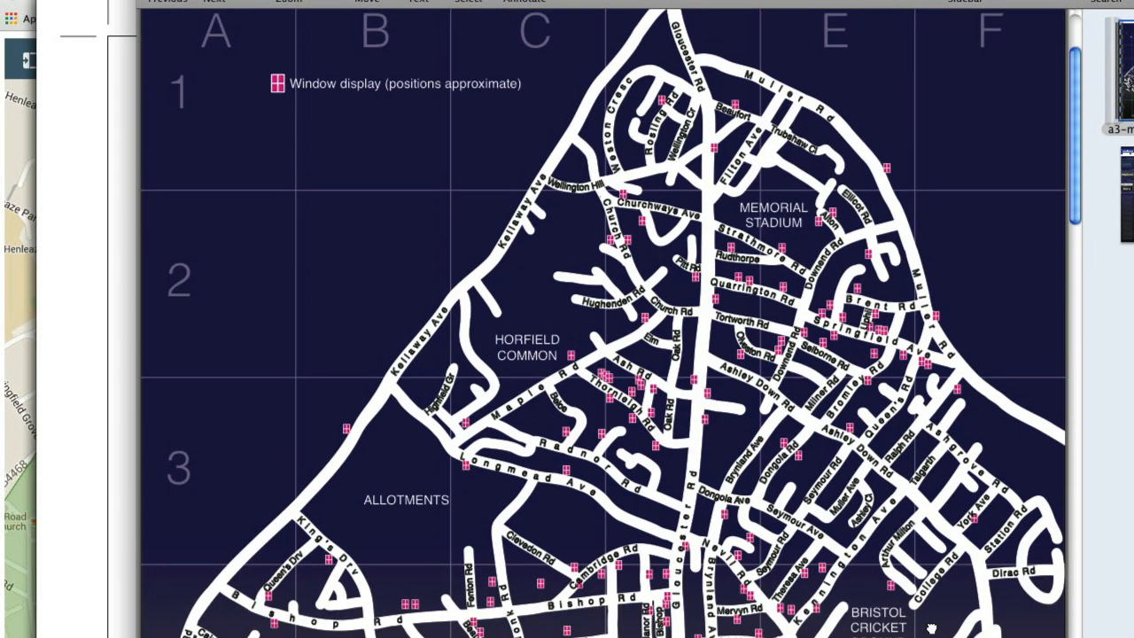
Examine the road labels and window markers around Bristol Cricket Ground and St Andrew's Park close up and in the wider map
{"action": "left_click_drag", "start_coordinate": [931, 628], "coordinate": [929, 398]}
{"action": "key", "text": "super+plus"}
{"action": "left_click_drag", "start_coordinate": [1077, 235], "coordinate": [1078, 221]}
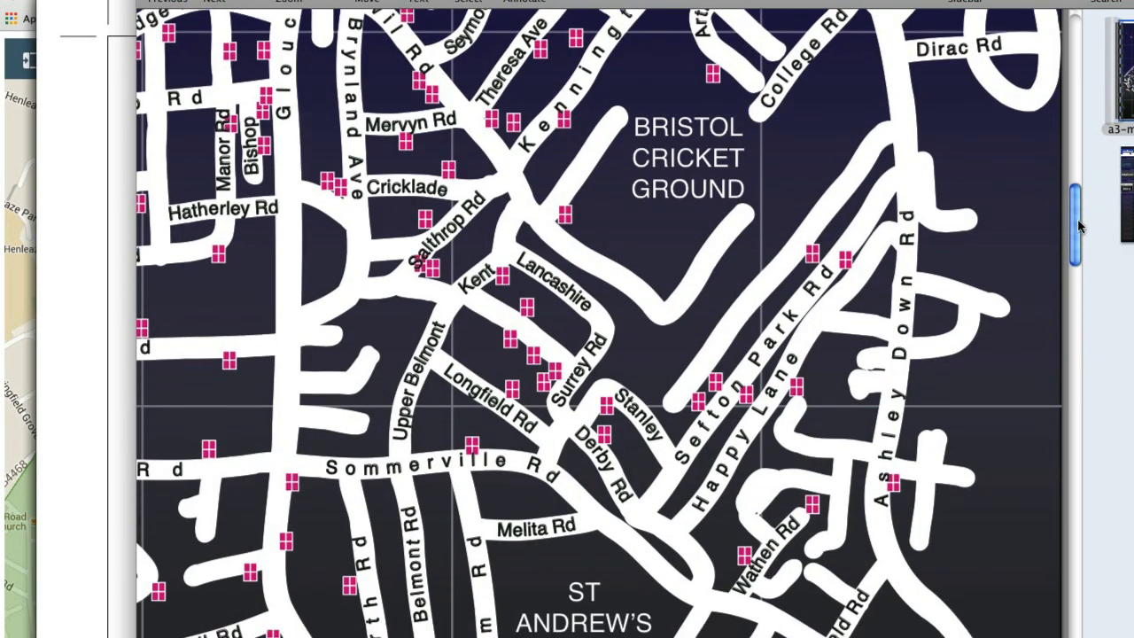
{"action": "scroll", "coordinate": [1079, 226], "scroll_direction": "down", "scroll_amount": 3}
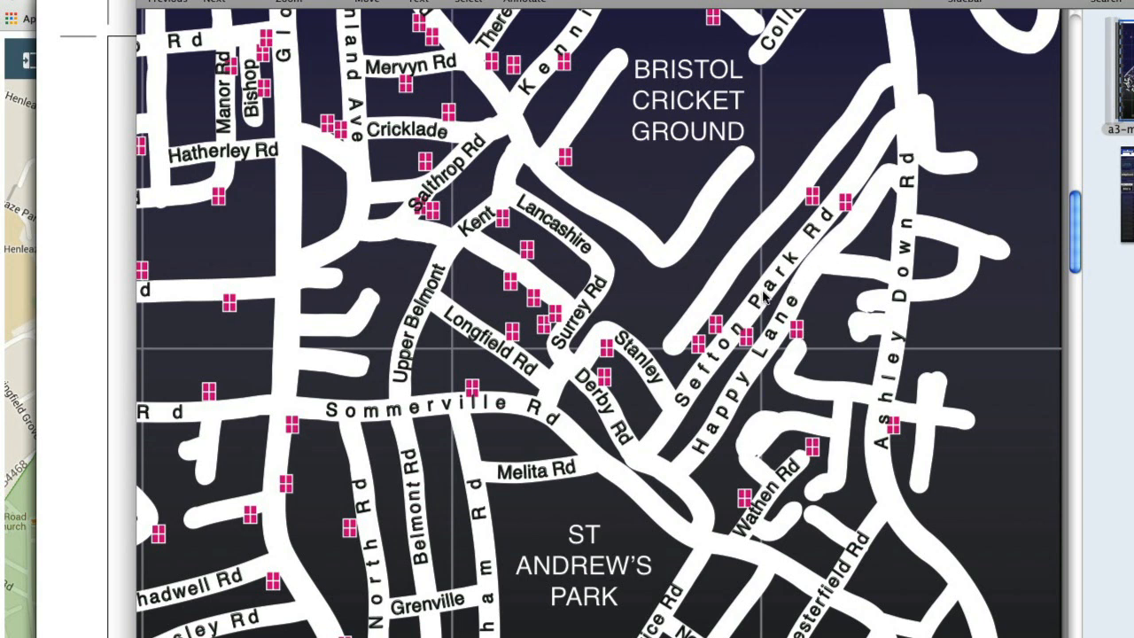
{"action": "scroll", "coordinate": [763, 298], "scroll_direction": "down", "scroll_amount": 5}
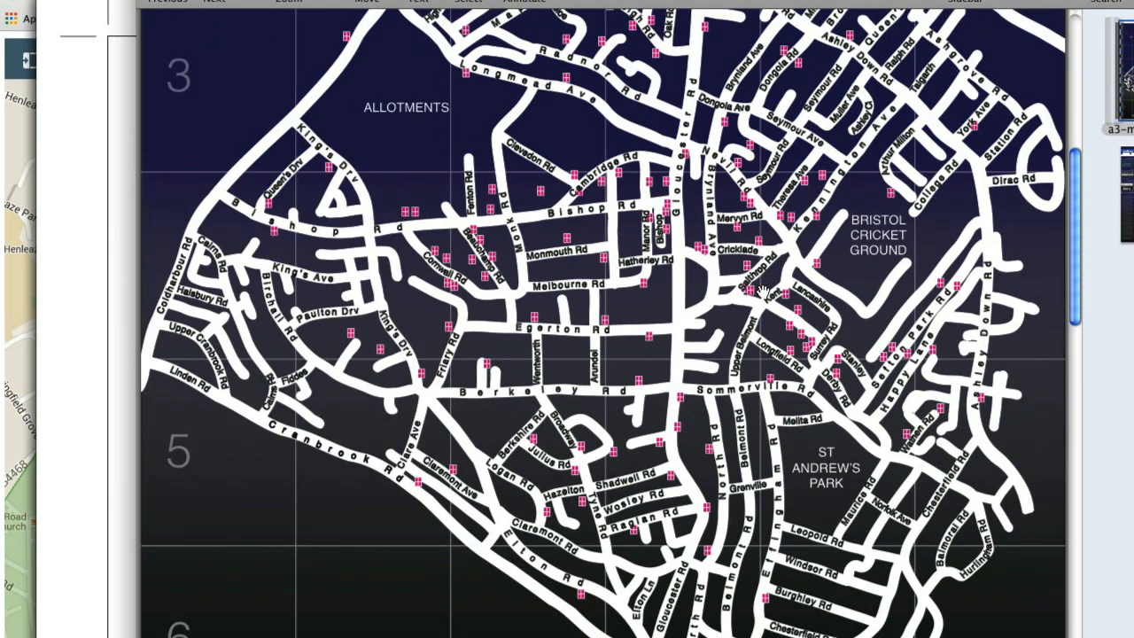
{"action": "scroll", "coordinate": [763, 292], "scroll_direction": "down", "scroll_amount": 2}
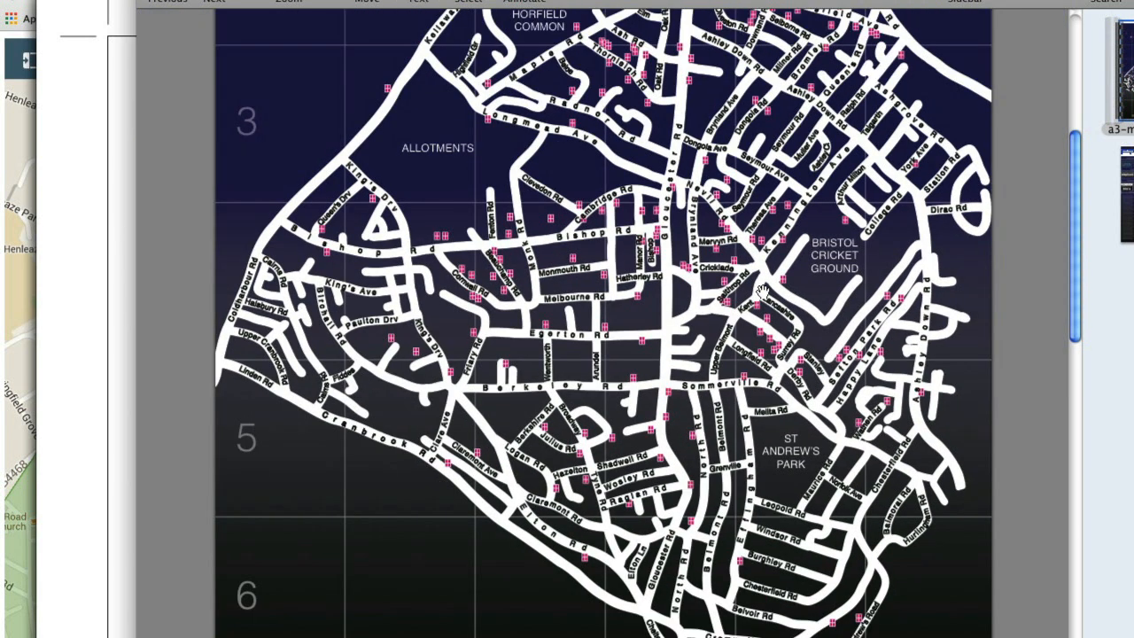